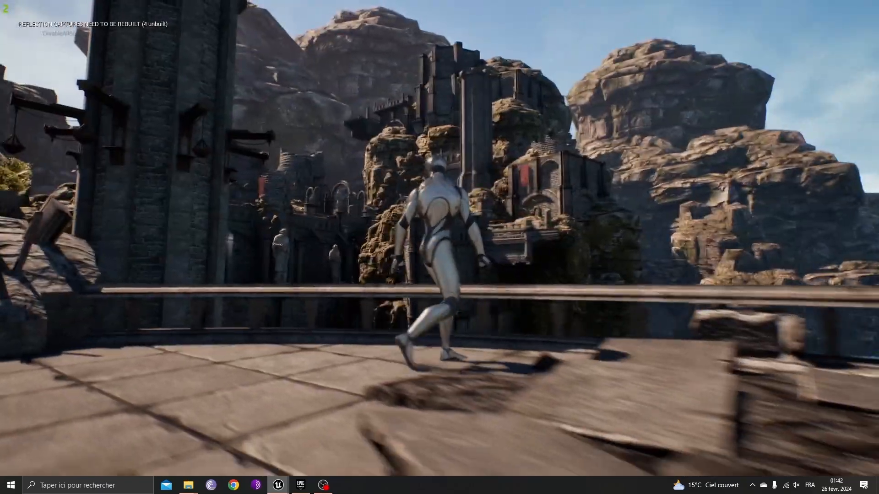
Play-test the level by walking the character around the stone terrace and jumping.
key("s")
key("w")
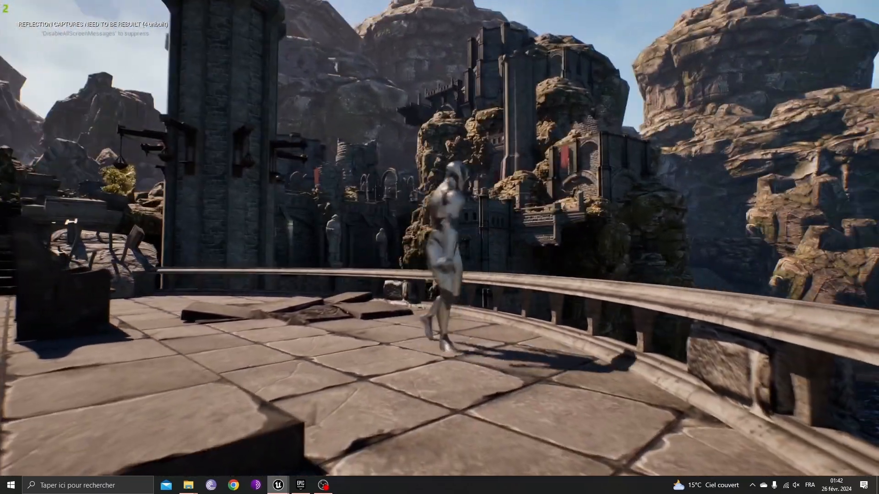
key("space")
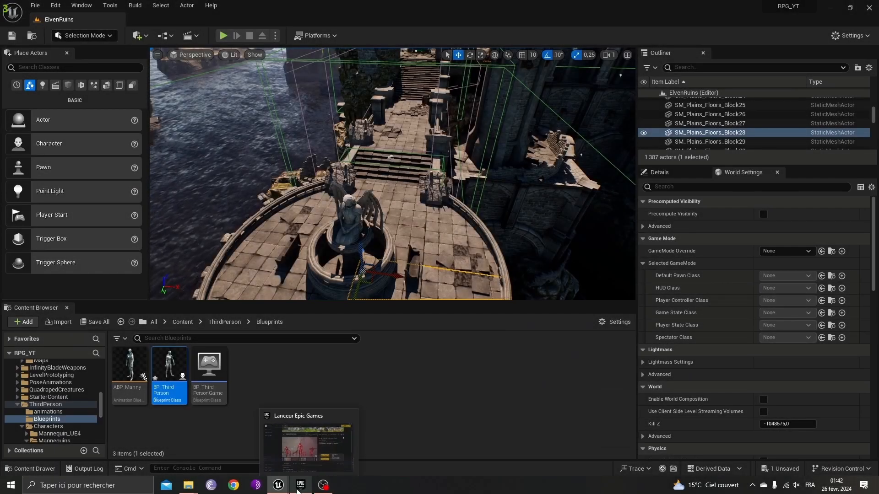
From the Epic Games Launcher, view the Games Third Person template in the Unreal Project Browser and close it without creating a project.
left_click(300, 487)
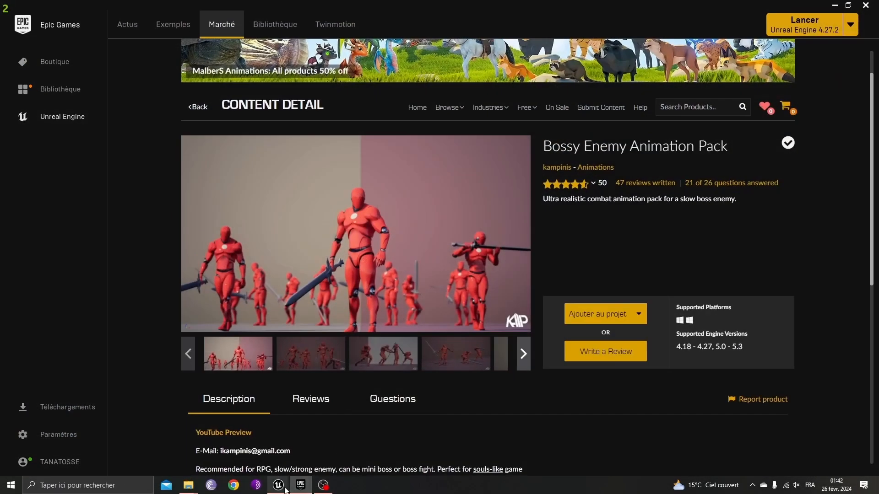
mouse_move(284, 489)
left_click(282, 445)
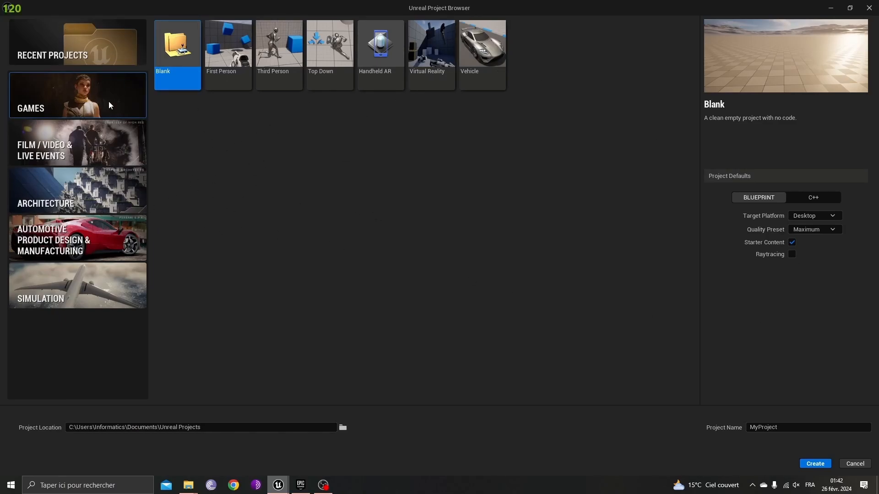
left_click(280, 70)
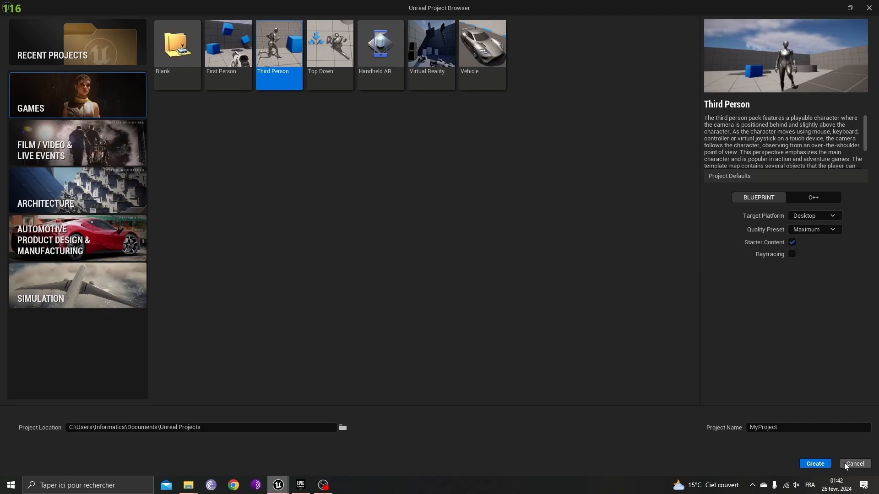
left_click(869, 8)
Return to the RPG_YT project's Unreal Editor and open the ThirdPersonMap level from ThirdPerson/Maps.
mouse_move(278, 484)
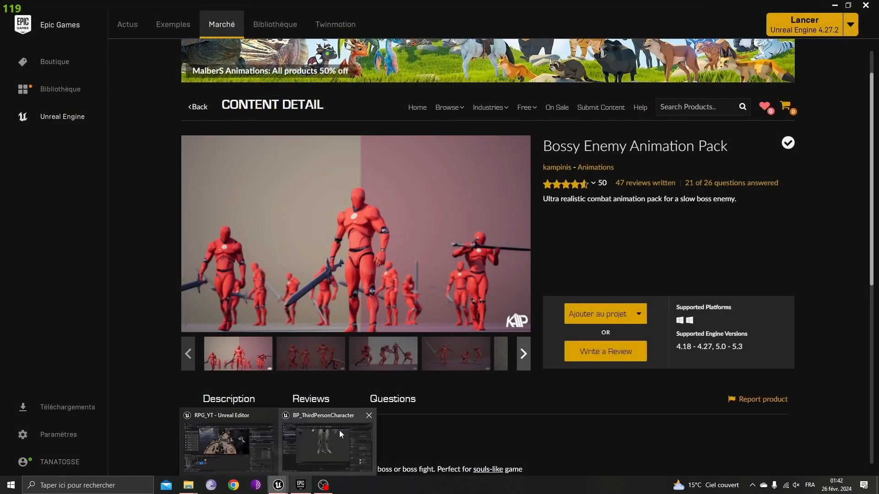
left_click(339, 430)
left_click(831, 8)
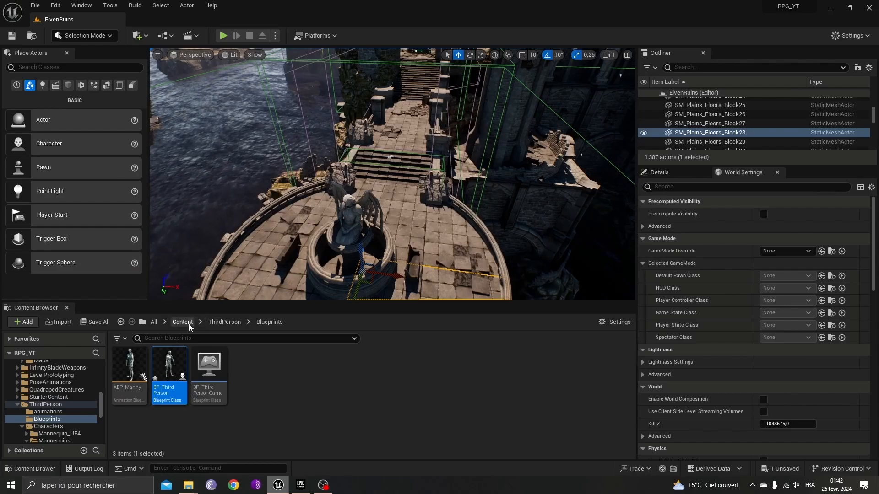
left_click(224, 321)
double_click(289, 373)
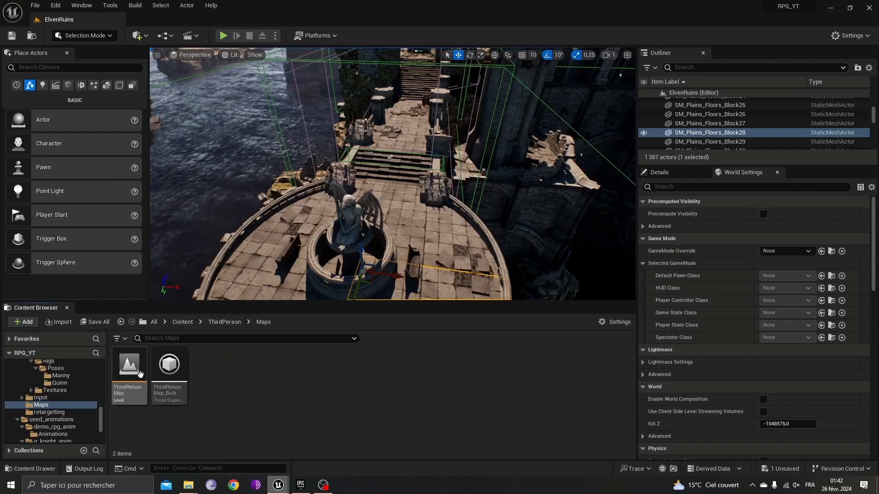
double_click(140, 374)
left_click(465, 346)
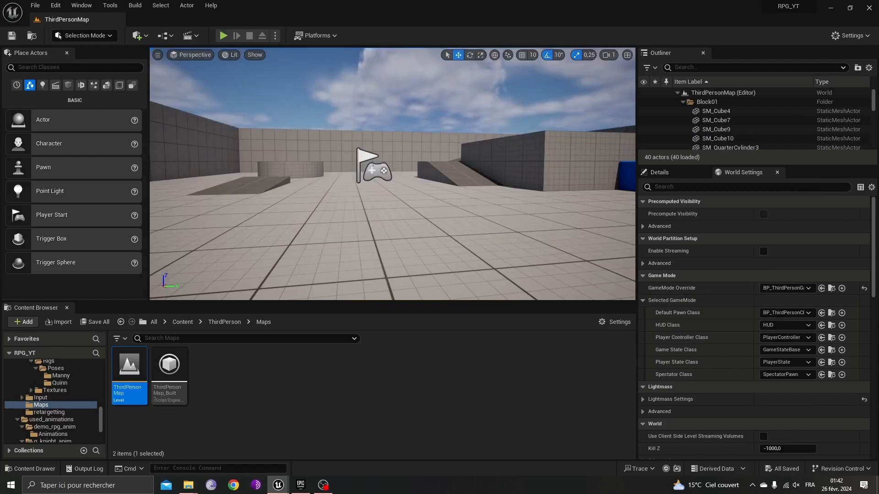
Return to the ThirdPerson content folder and briefly play-test the ThirdPersonMap level.
mouse_move(468, 206)
right_mouse_down()
mouse_move(577, 213)
mouse_move(468, 209)
right_mouse_up()
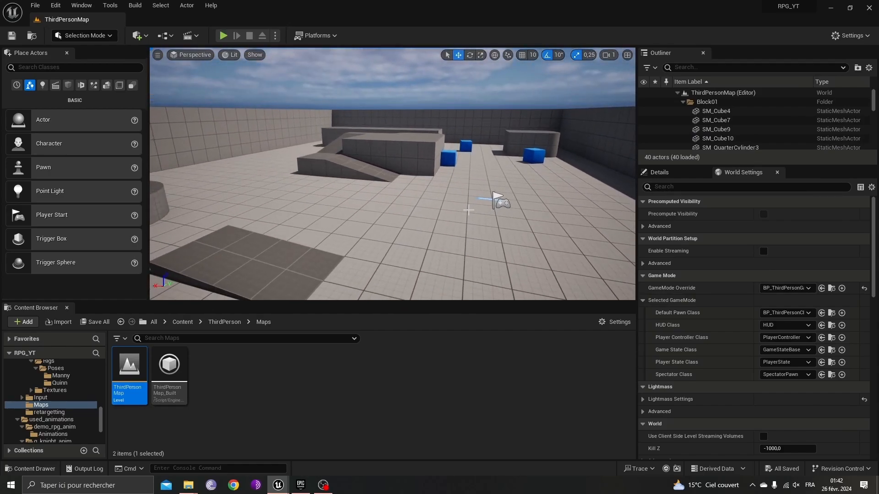
right_click_drag(375, 190, 336, 188)
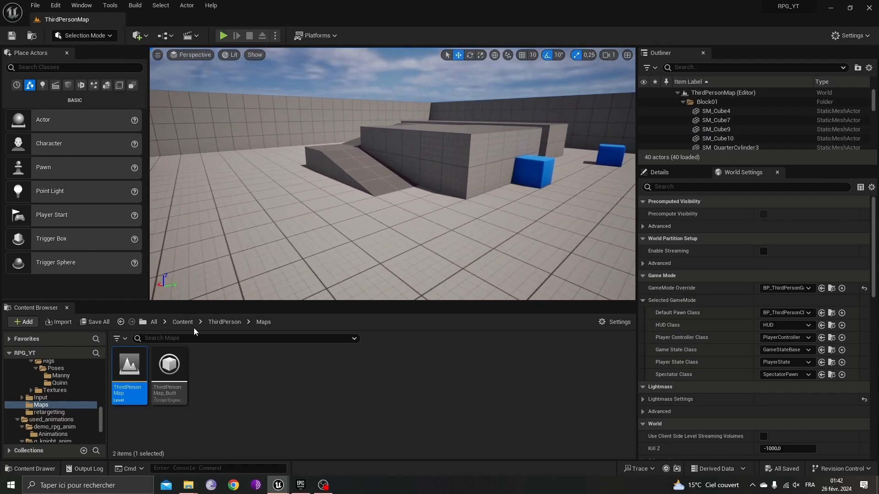
left_click(224, 323)
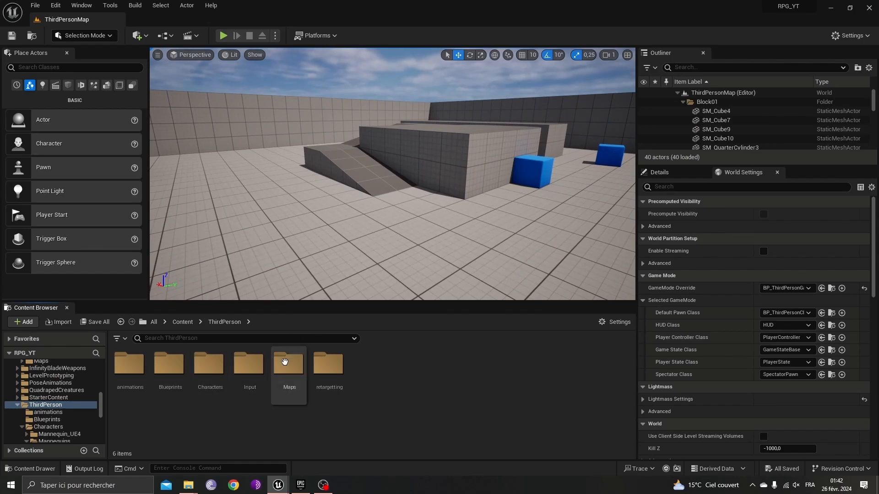
left_click(309, 118)
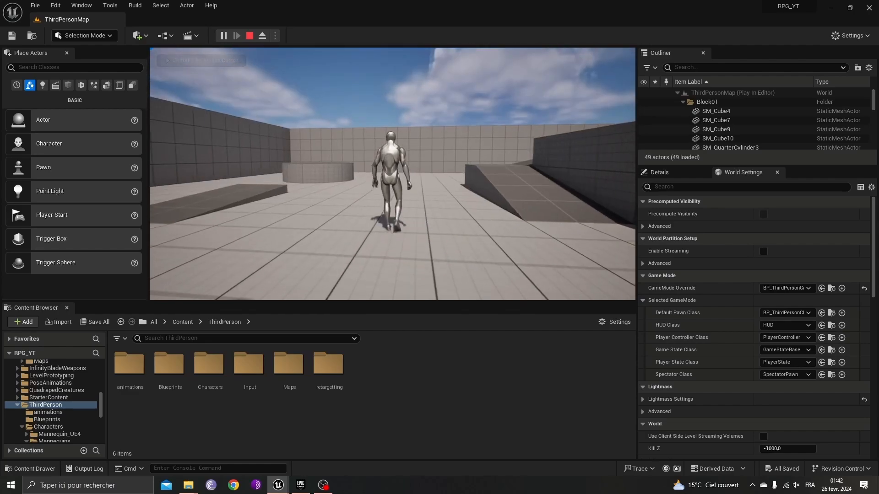
key("Escape")
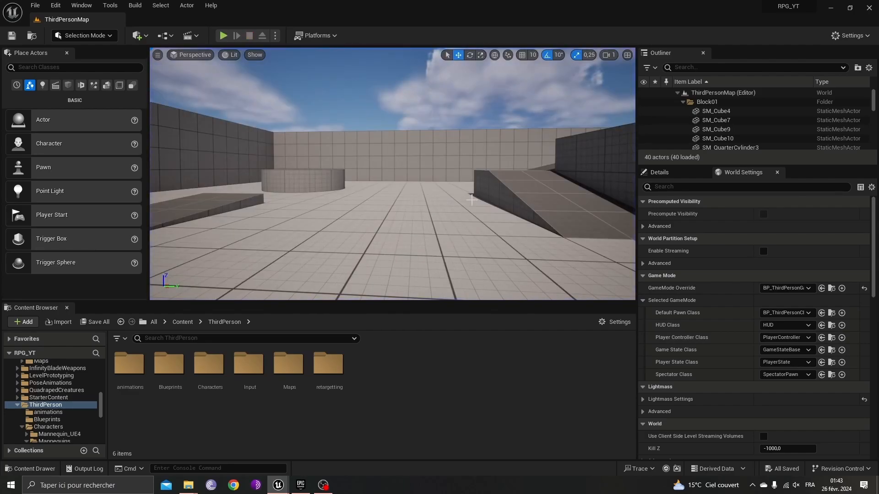
key("s")
mouse_move(471, 200)
right_mouse_down()
mouse_move(466, 241)
mouse_move(456, 204)
mouse_move(469, 213)
mouse_move(471, 192)
right_mouse_up()
key("s")
key("a")
key("w")
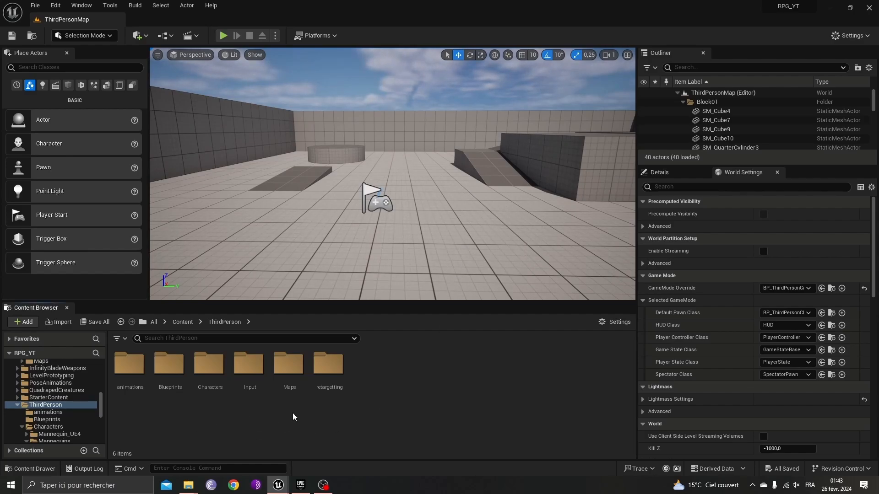
Open the ABP_Manny animation blueprint from ThirdPerson/Blueprints and examine the direction calculation nodes in its Event Graph.
double_click(169, 365)
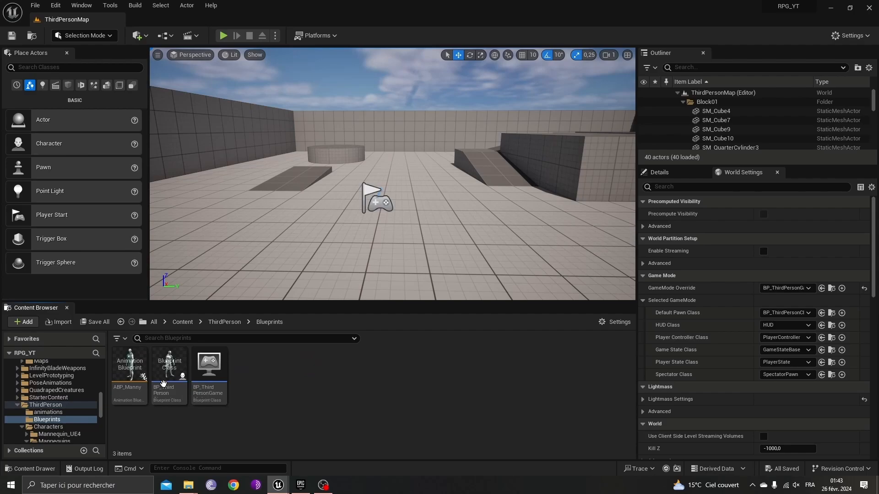
double_click(130, 371)
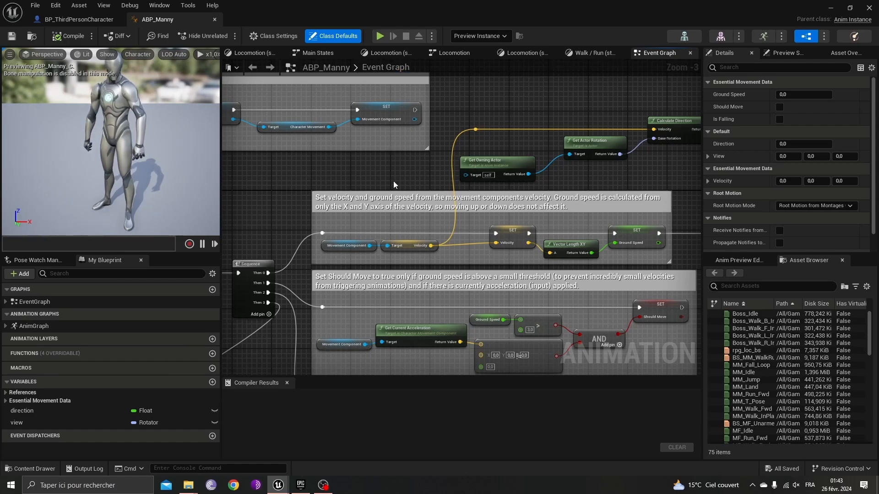
right_click_drag(394, 181, 451, 172)
scroll(451, 172, "up", 3)
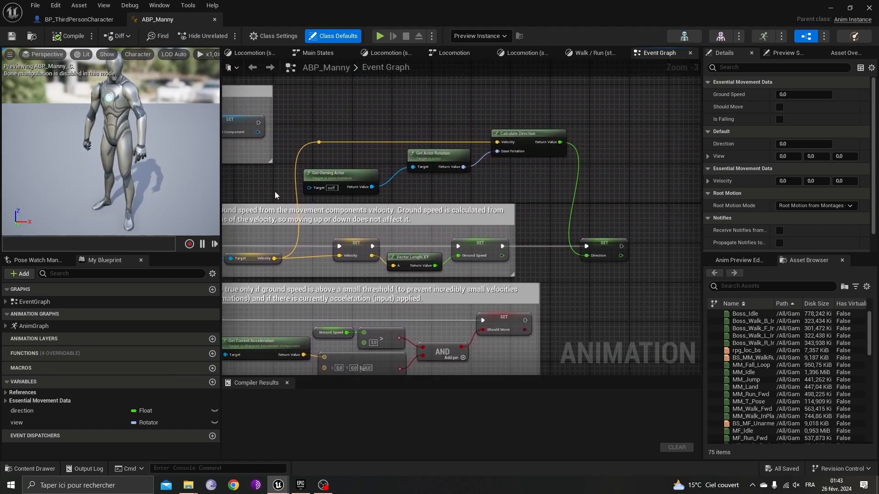
left_click(648, 288)
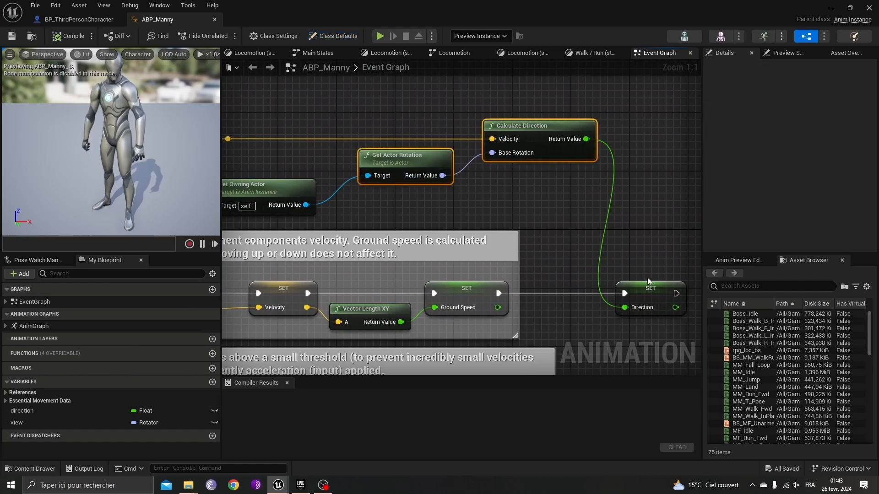
right_click_drag(565, 243, 679, 216)
left_click(573, 220)
right_click_drag(412, 136, 451, 191)
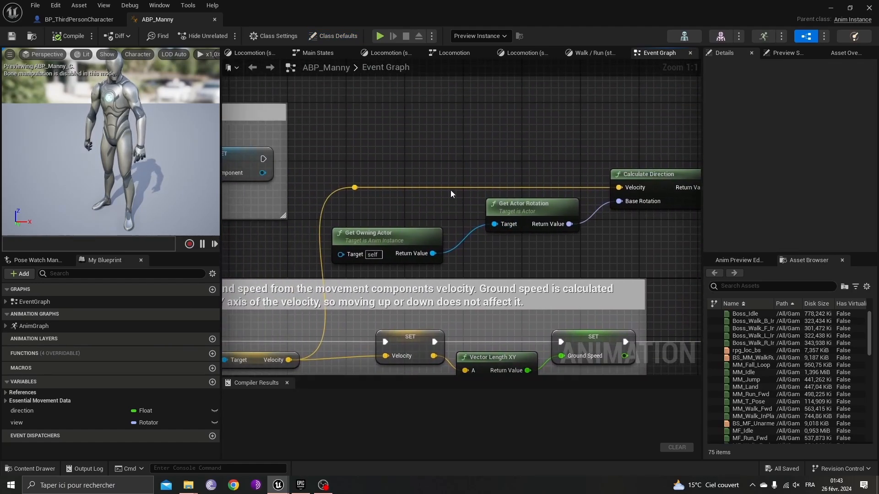
Add a second Get Owning Actor node above the existing direction calculation nodes.
right_click(422, 133)
type("get own")
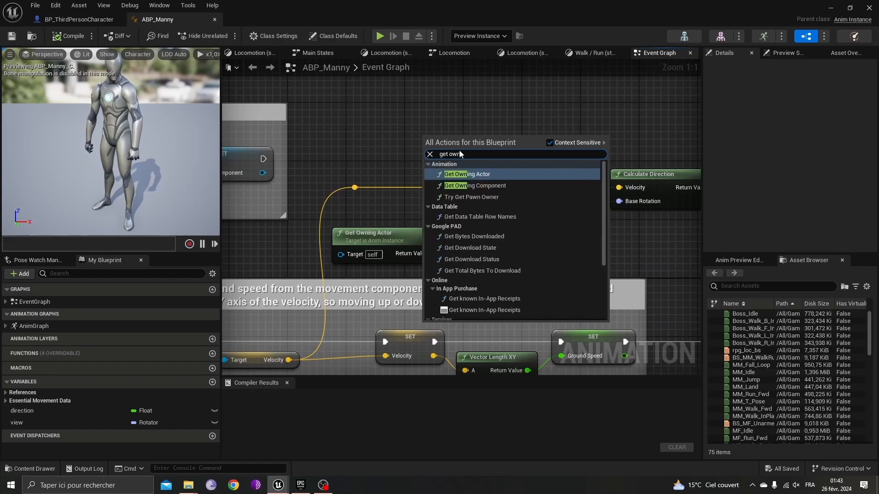
left_click(467, 174)
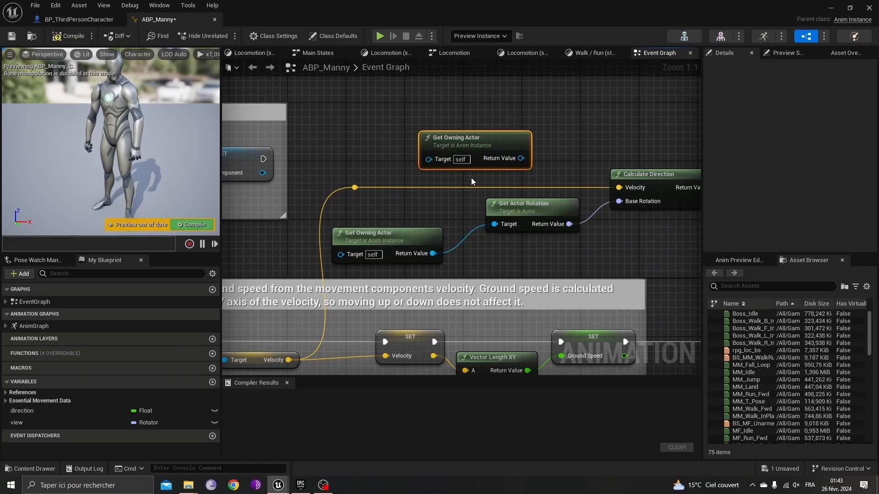
left_click_drag(461, 142, 397, 144)
right_click_drag(482, 164, 399, 196)
left_click_drag(371, 199, 428, 153)
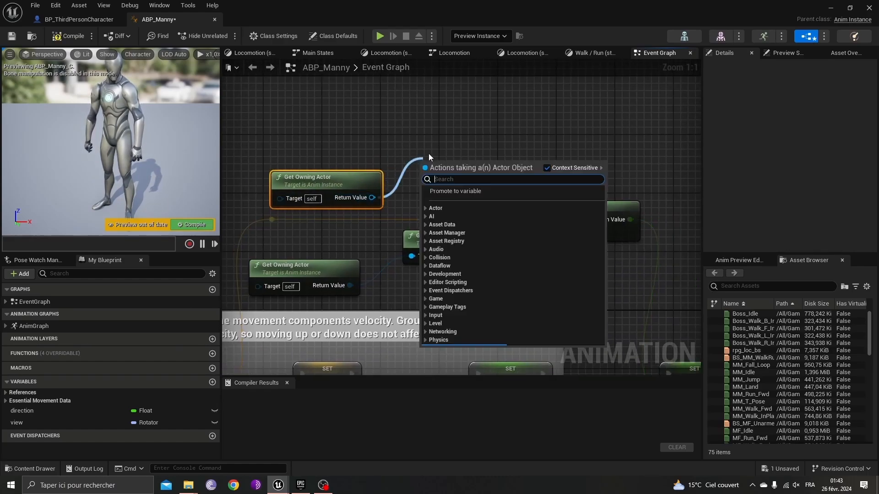
type("get actor")
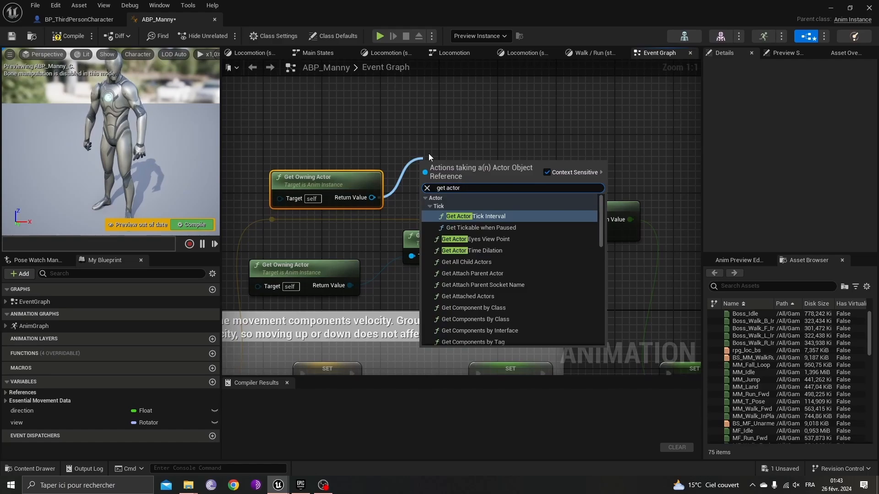
type(" velo")
left_click(430, 155)
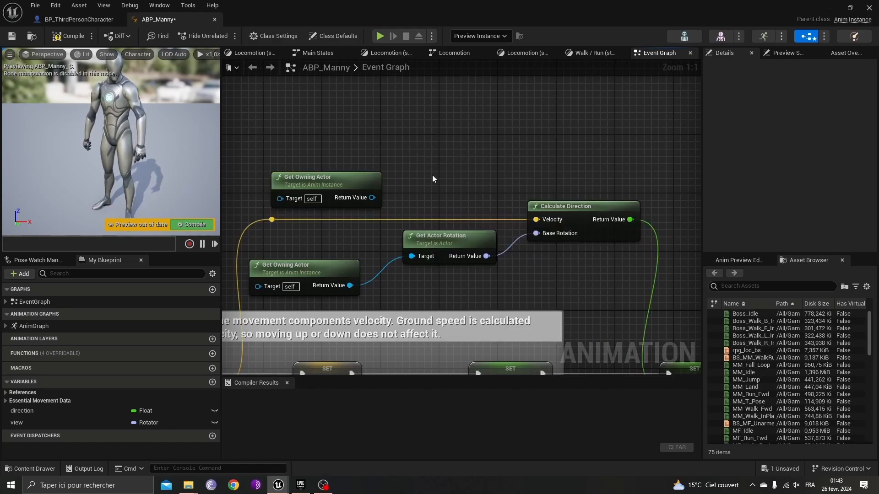
Add a Get Actor Rotation node fed by the new Get Owning Actor's Return Value and place it above the existing nodes.
left_click_drag(371, 197, 413, 174)
type("get aco")
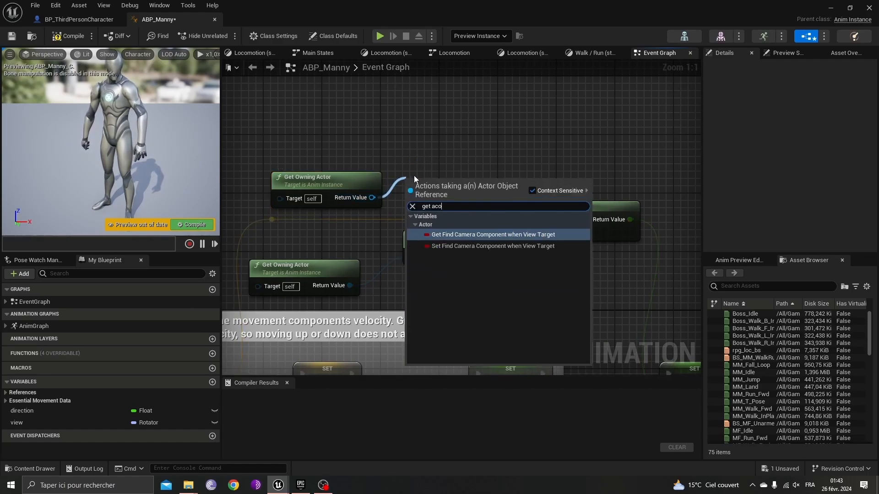
key("BackSpace")
type("tor rota")
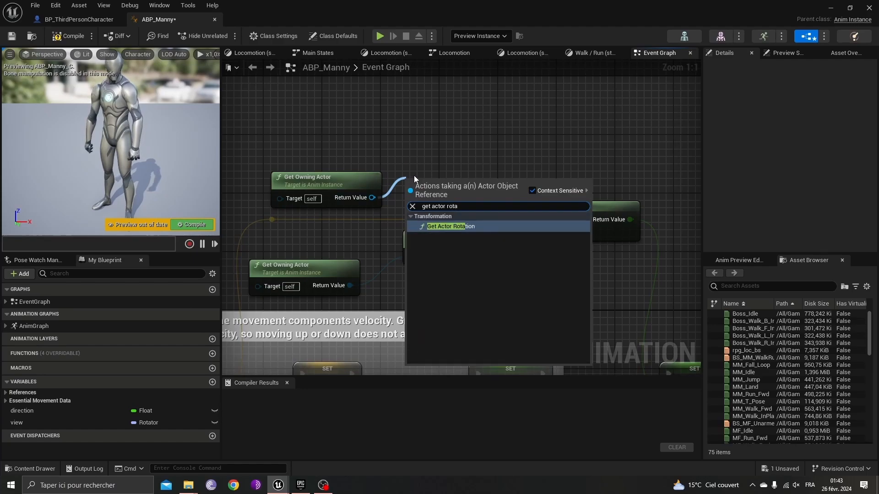
left_click(471, 228)
left_click_drag(457, 189, 457, 137)
Add an Animation Utilities Calculate Direction node above the existing Calculate Direction node.
right_click_drag(486, 132, 463, 161)
right_click(512, 185)
type("calcul")
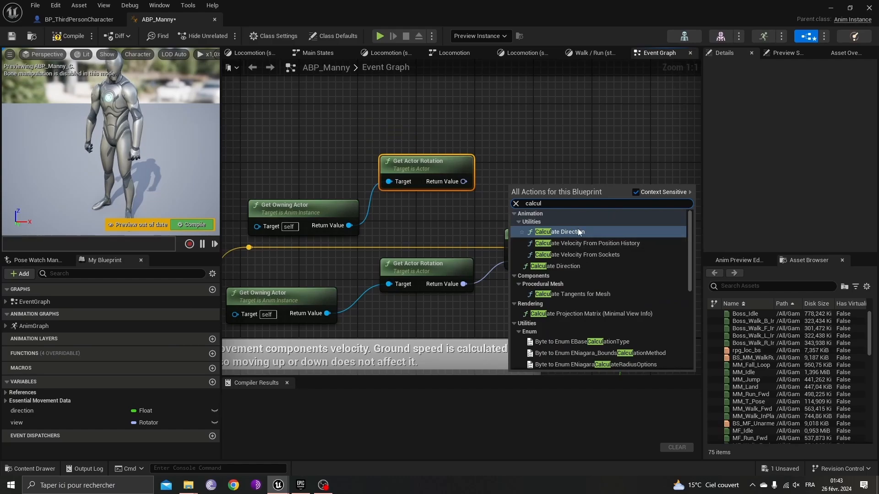
left_click(578, 231)
right_click_drag(583, 187, 550, 170)
left_click_drag(525, 179, 525, 157)
Check the existing Set Direction node, and connect the new Get Actor Rotation's Return Value to the new Calculate Direction's Base Rotation.
right_click_drag(584, 205, 470, 100)
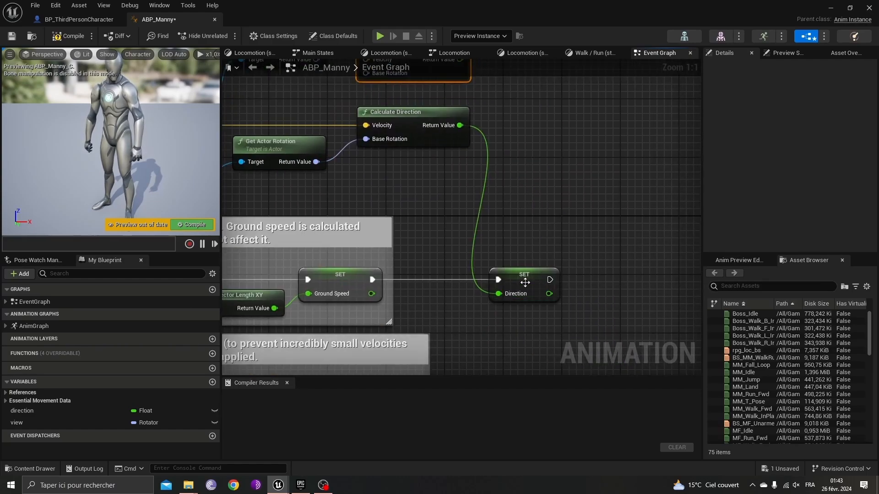
left_click(526, 278)
right_click_drag(532, 251, 627, 303)
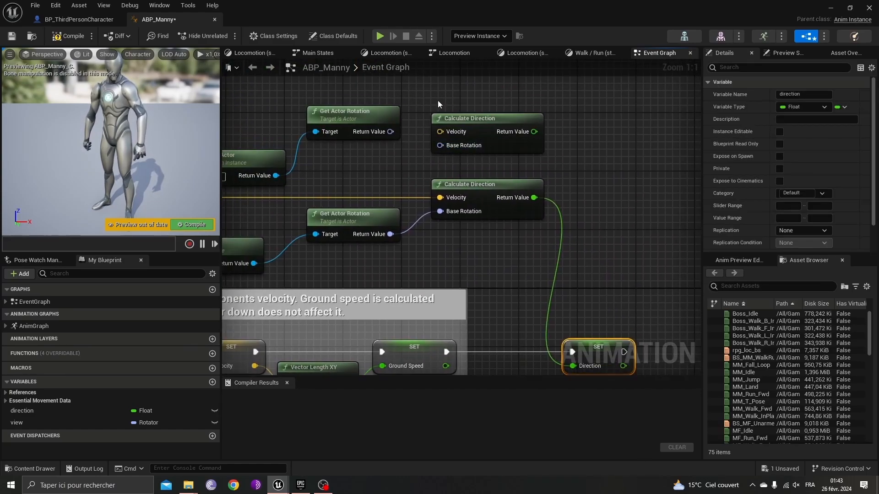
right_click_drag(438, 102, 469, 131)
left_click_drag(487, 150, 494, 128)
left_click_drag(418, 163, 481, 154)
Connect the Movement Component's Velocity output to the Velocity input of the new Calculate Direction node.
right_click_drag(460, 177, 694, 60)
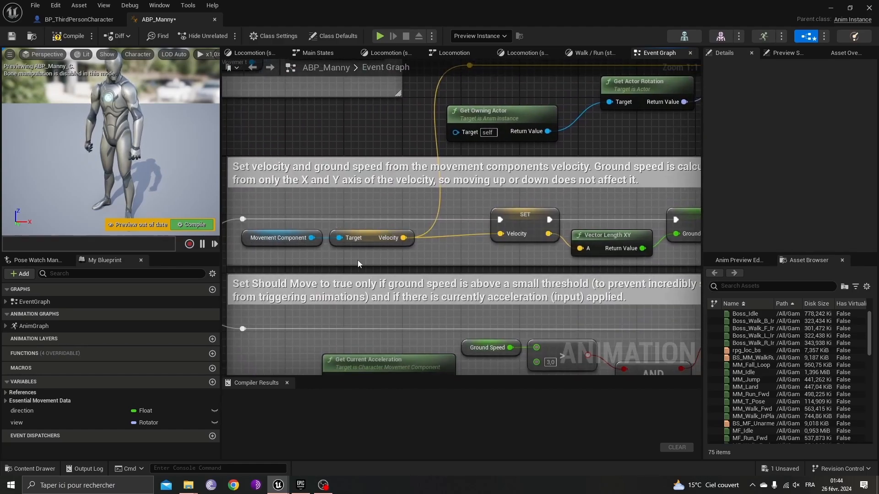
right_click_drag(433, 226, 416, 248)
left_click_drag(372, 266, 603, 99)
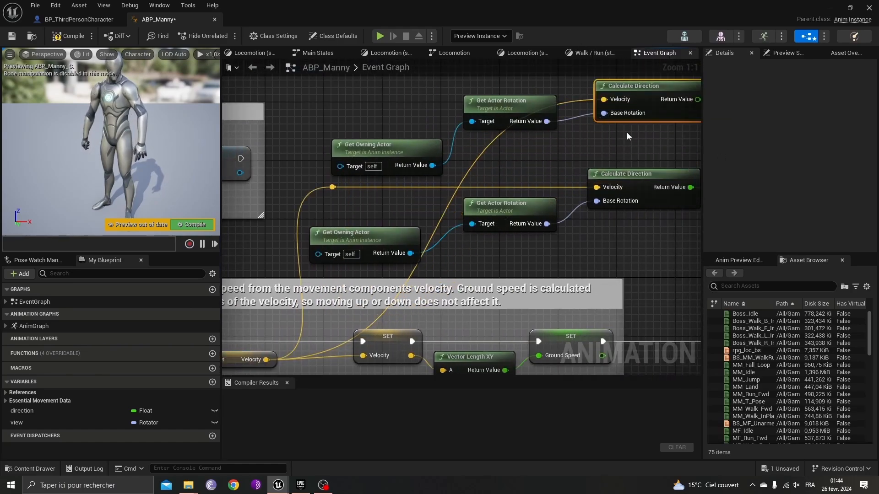
right_click_drag(635, 131, 435, 143)
left_click_drag(497, 111, 556, 143)
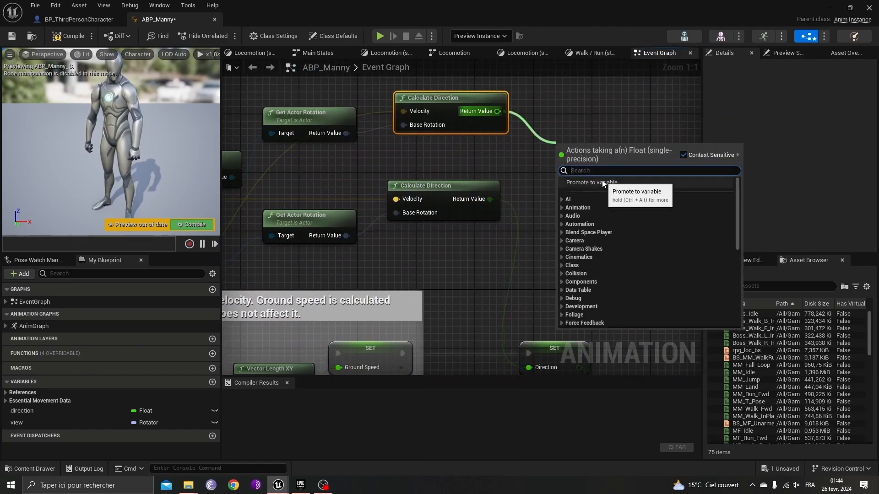
left_click(525, 228)
right_click_drag(552, 324, 530, 214)
left_click_drag(529, 233, 542, 231)
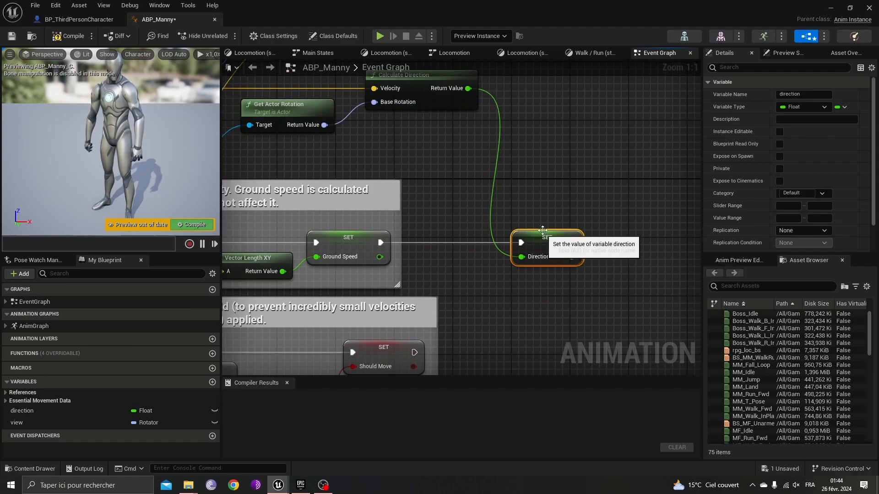
Delete the duplicate Get Owning Actor, Get Actor Rotation and Calculate Direction nodes above the originals, and compile the blueprint.
right_click_drag(517, 137, 610, 235)
right_click_drag(598, 151, 651, 177)
left_click_drag(651, 115, 336, 181)
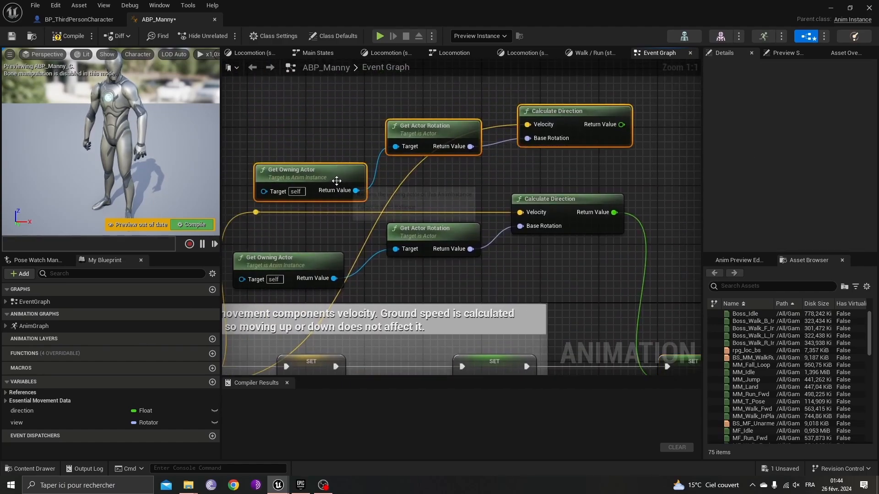
key("Delete")
left_click(67, 39)
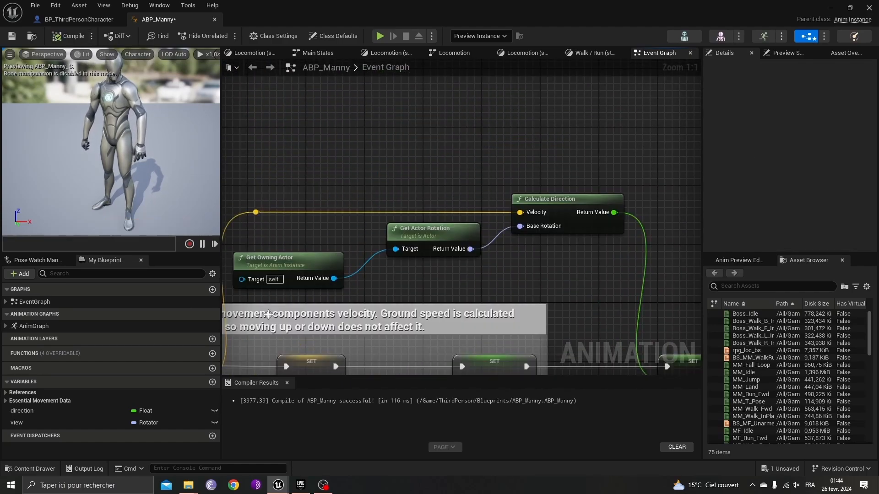
right_click_drag(556, 271, 499, 139)
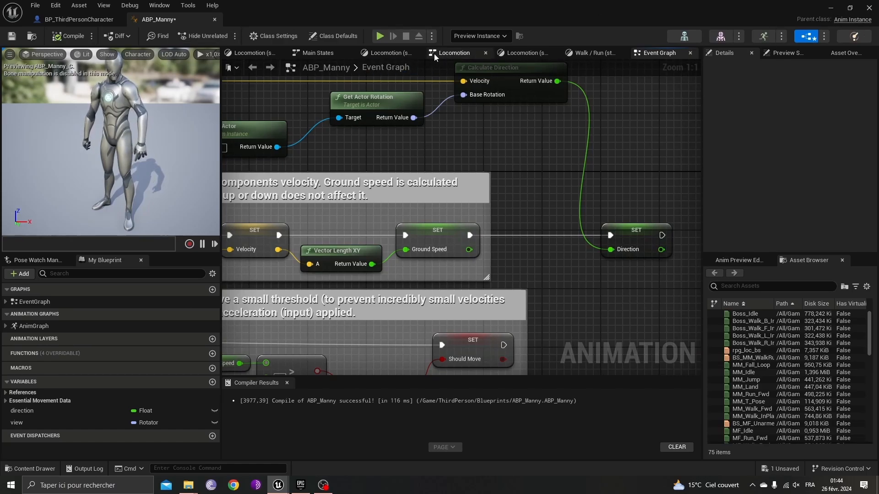
Return to the AnimGraph and locate the unconnected Control Rig, Is Falling and NOT nodes.
left_click(44, 326)
left_click(535, 55)
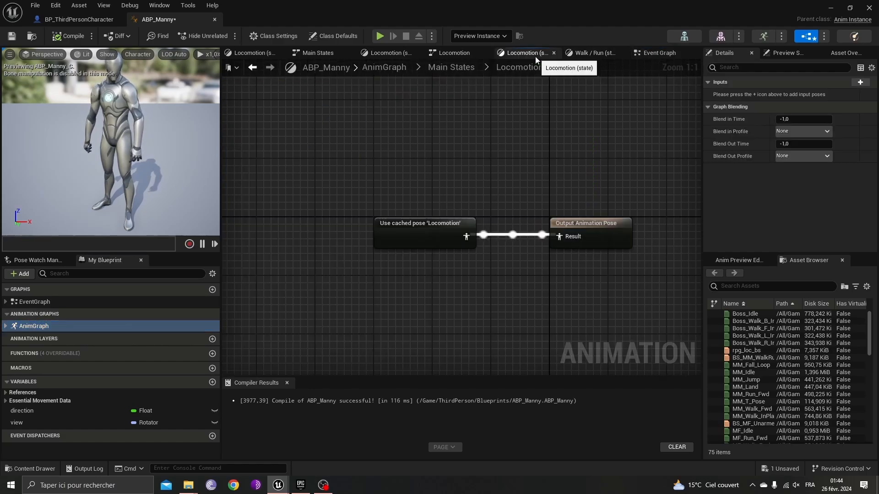
left_click(404, 73)
scroll(485, 167, "down", 6)
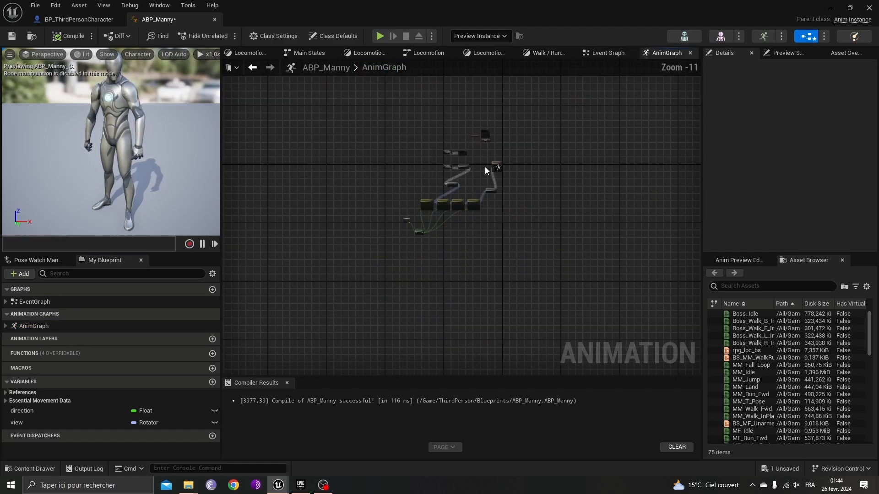
scroll(495, 143, "up", 11)
mouse_move(377, 188)
left_mouse_down()
mouse_move(387, 188)
mouse_move(380, 184)
left_mouse_up()
right_click_drag(382, 168, 434, 298)
right_click_drag(504, 131, 520, 242)
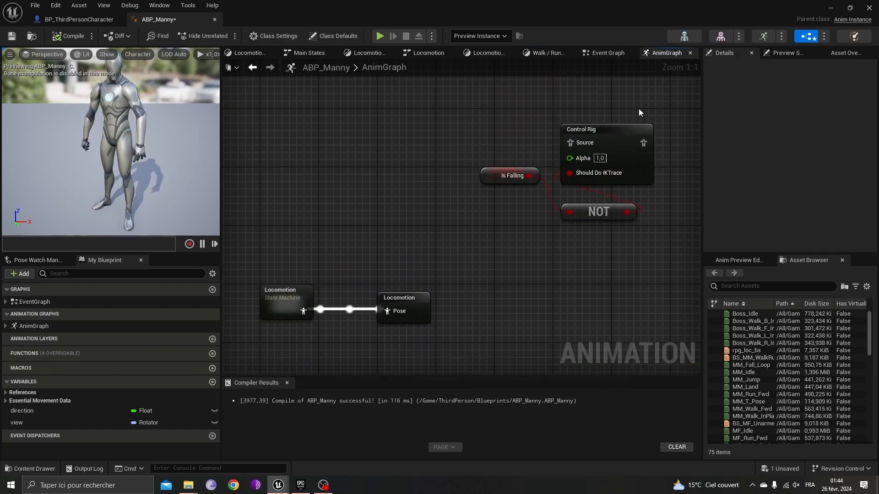
Place the Control Rig, Is Falling and NOT nodes between Slot 'DefaultSlot' and Output Pose, wire Control Rig between them, and compile.
left_click_drag(639, 110, 515, 218)
left_click_drag(616, 142, 586, 349)
right_click_drag(531, 352, 530, 188)
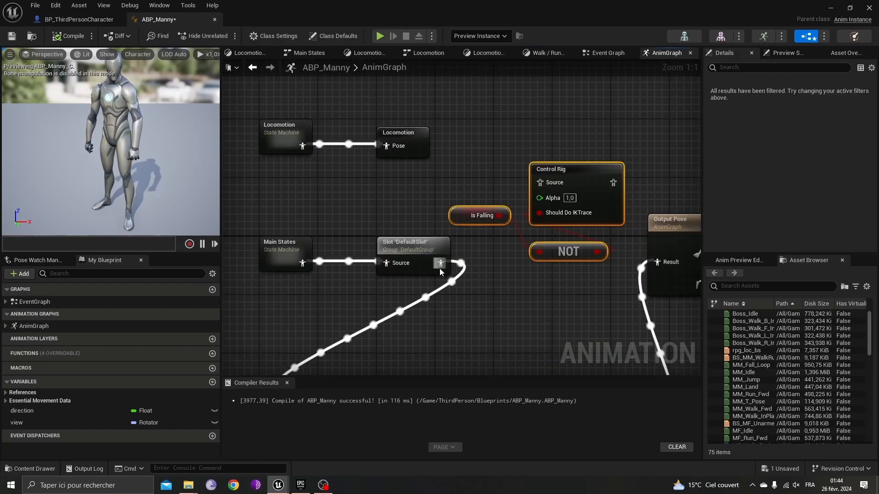
left_click_drag(441, 263, 539, 182)
right_click_drag(618, 185, 517, 174)
left_click_drag(518, 174, 557, 255)
left_click(73, 36)
right_click_drag(345, 139, 421, 139)
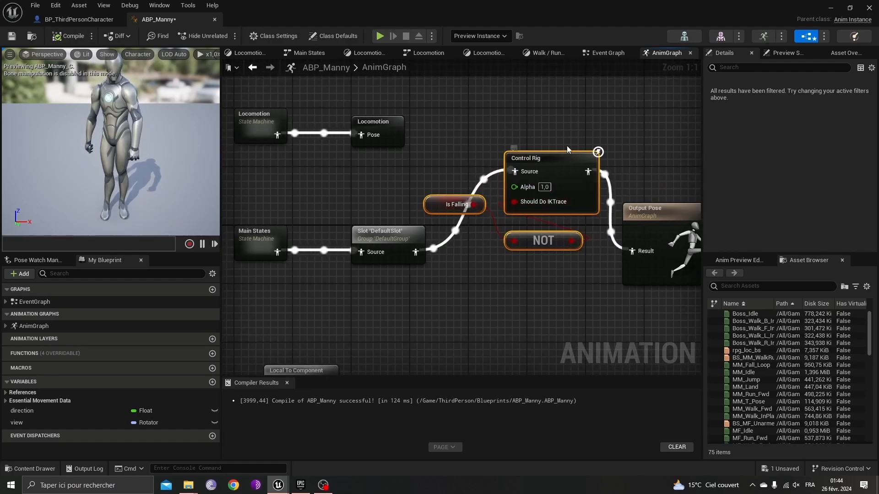
Delete the Control Rig, Is Falling and NOT nodes from the AnimGraph.
left_click_drag(567, 145, 463, 274)
key("Delete")
right_click_drag(544, 145, 542, 310)
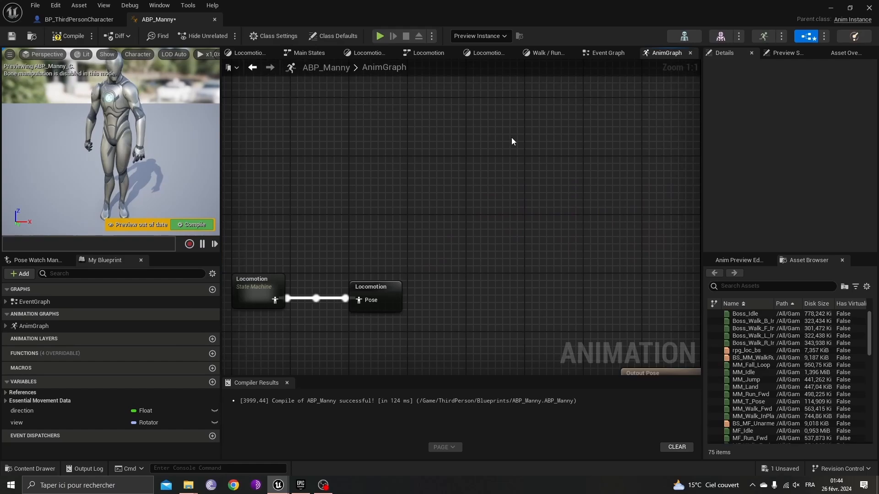
key("ctrl+z")
right_click_drag(508, 274, 525, 97)
right_click_drag(466, 219, 392, 215)
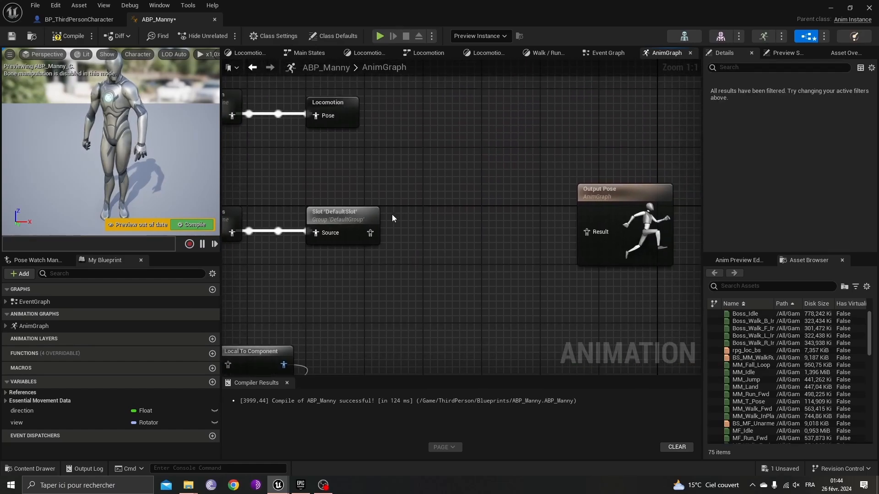
Connect Slot 'DefaultSlot' directly to the Output Pose's Result and compile the blueprint.
left_click_drag(370, 233, 587, 233)
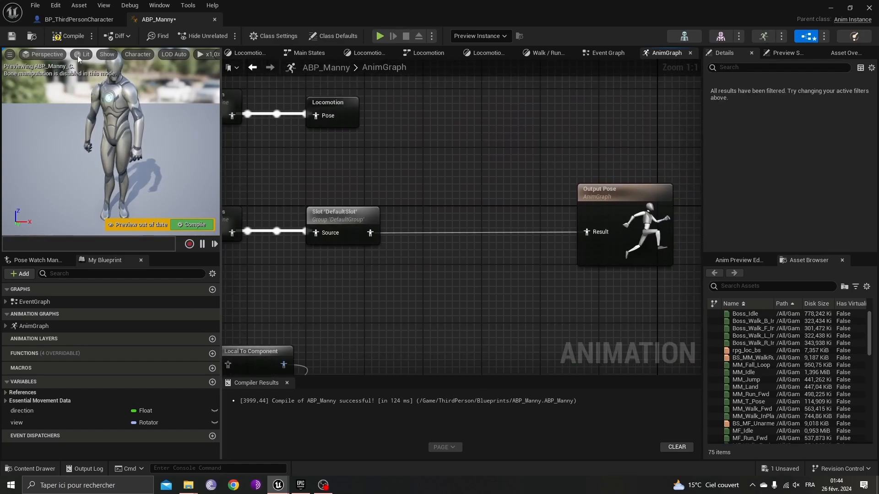
key("F7")
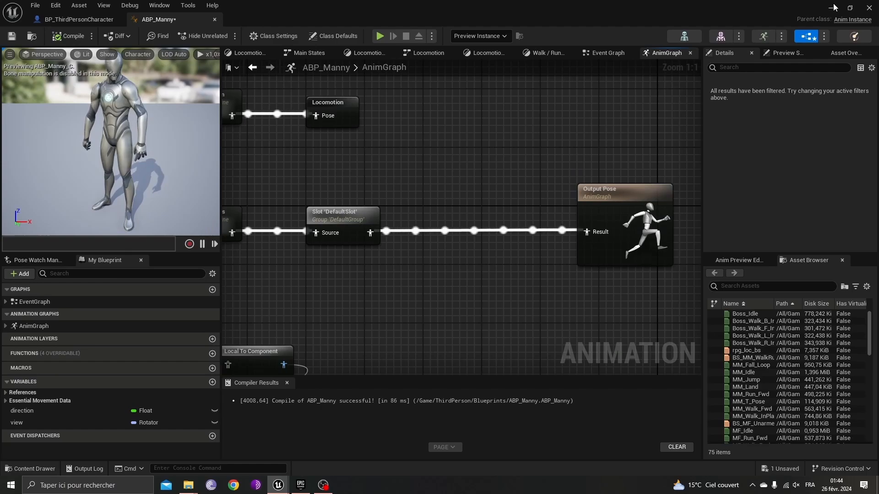
right_click_drag(422, 172, 501, 200)
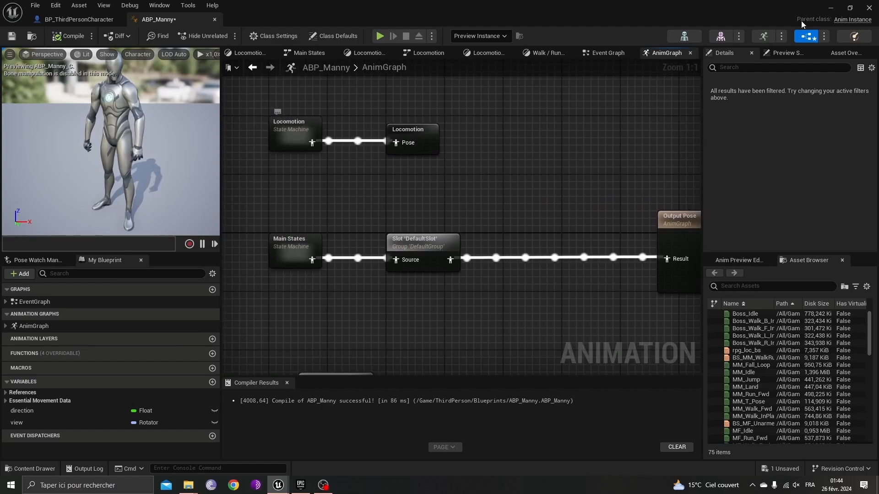
Play the ThirdPersonMap level, walk the character backward toward the camera, and stop the session.
left_click(832, 8)
left_click(223, 35)
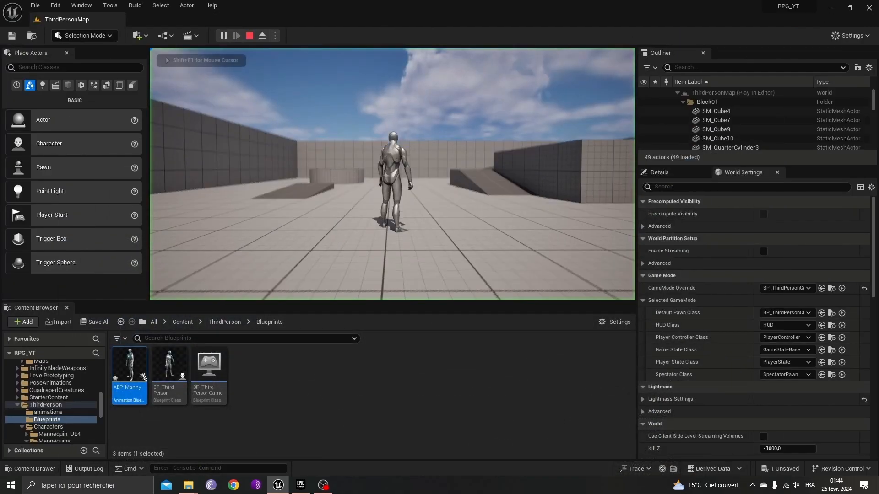
key("s")
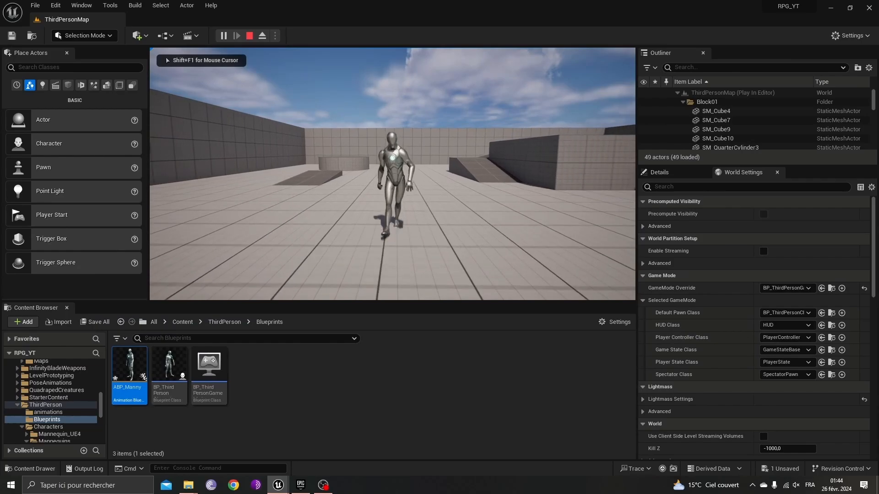
key("Escape")
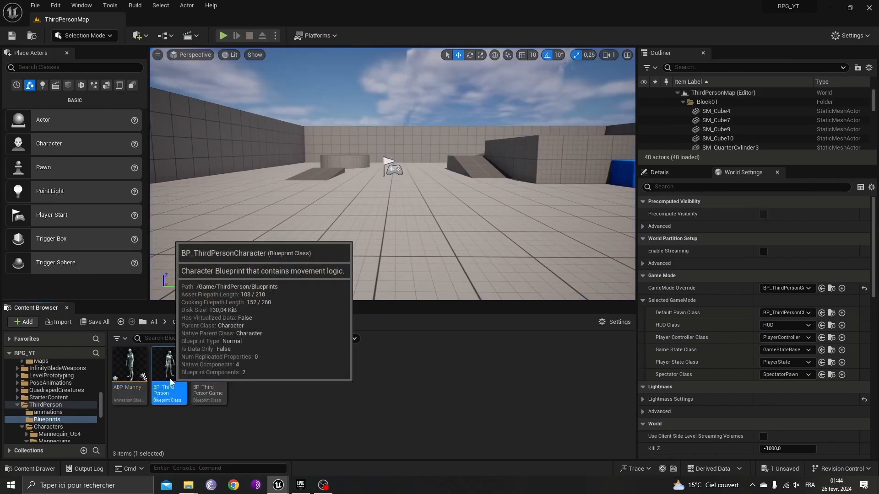
Open the BP_ThirdPersonCharacter blueprint and examine the full character mesh in its viewport.
double_click(187, 375)
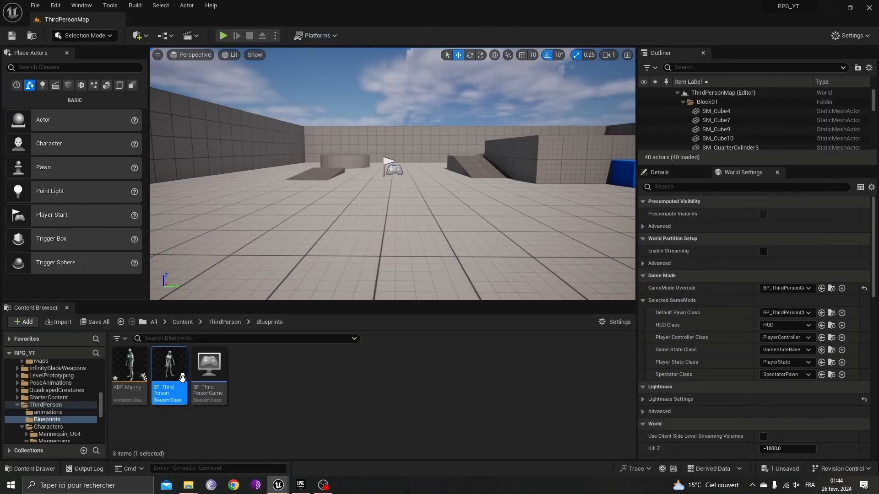
double_click(182, 375)
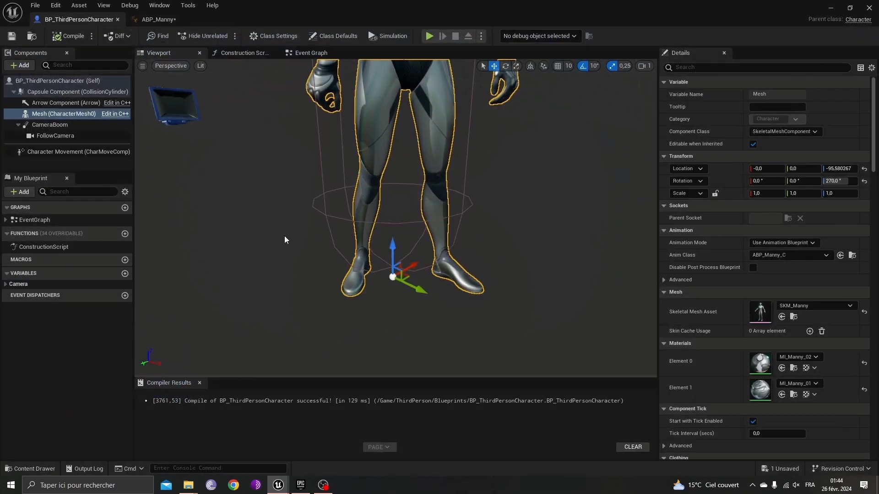
right_click_drag(301, 167, 341, 206)
key("s")
key("w")
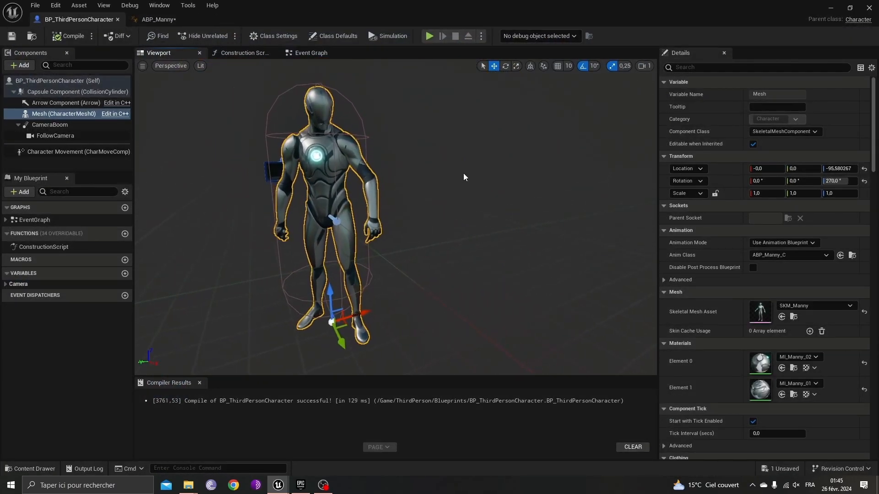
right_click_drag(464, 173, 428, 166)
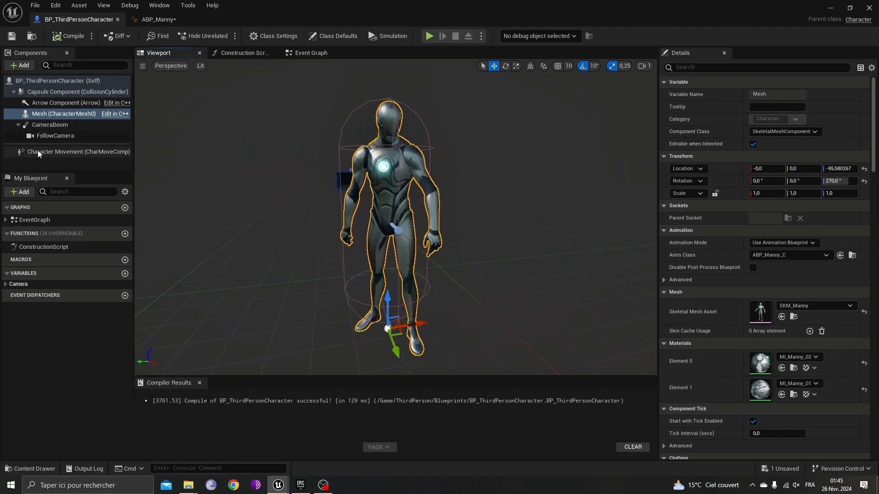
Search the Character Movement component's settings for "rotati" to check the rotation options, compile, and close the blueprint editor.
left_click(52, 152)
left_click(687, 68)
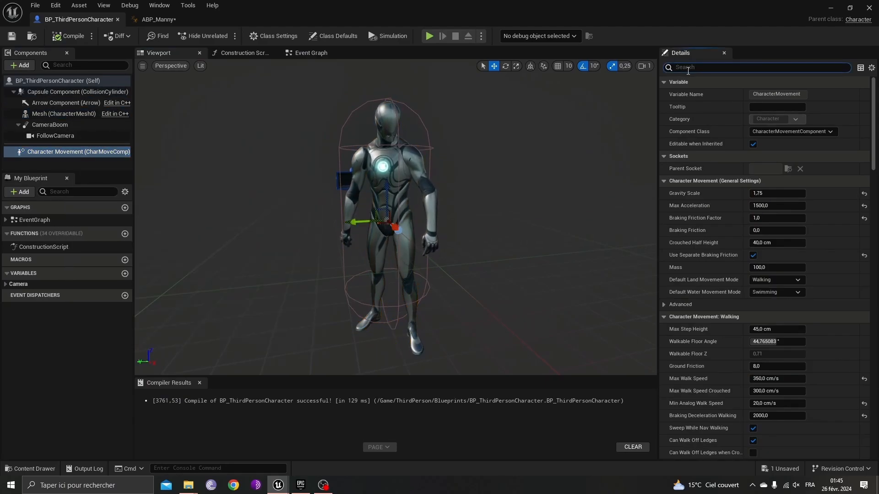
type("rotati")
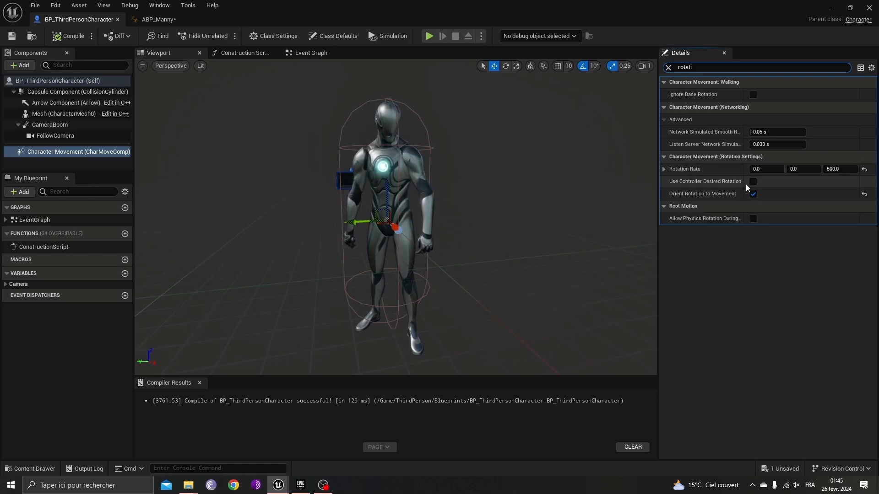
left_click(68, 36)
left_click(869, 8)
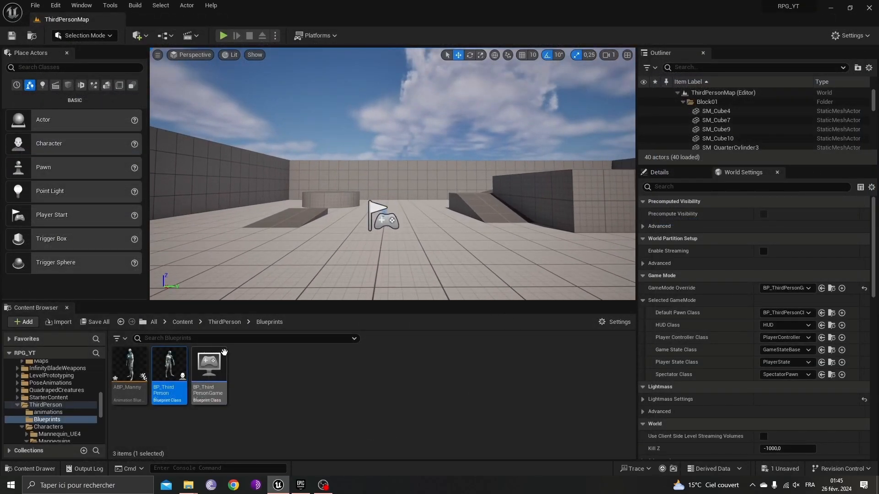
In ABP_Manny's Locomotion state machine, open the Walk / Run state and connect BS_MM_WalkRun to the Output Animation Pose.
double_click(130, 364)
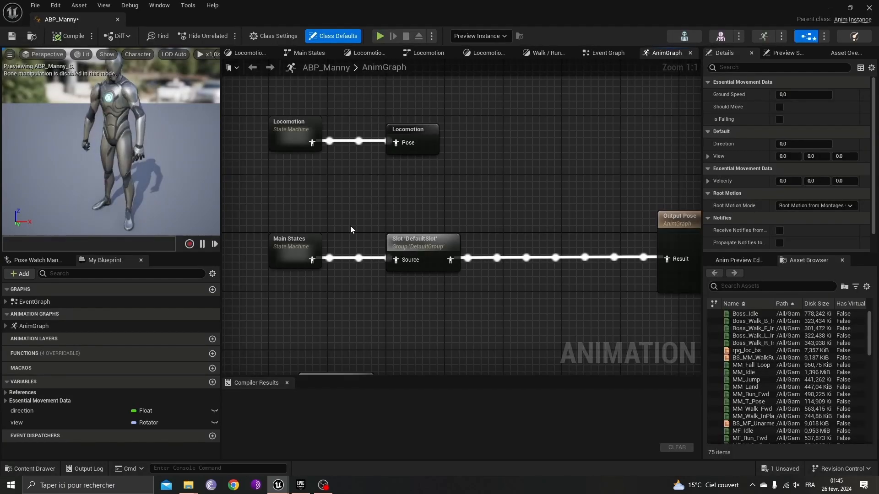
double_click(298, 144)
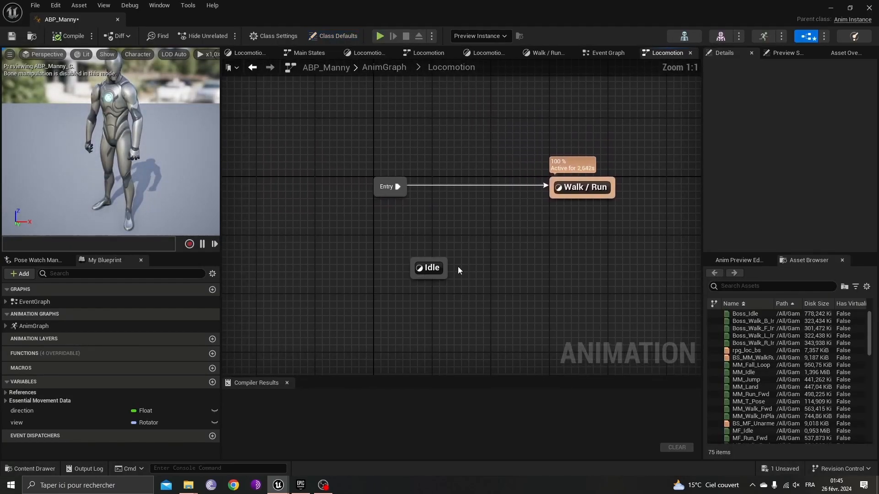
double_click(570, 189)
right_click_drag(495, 254, 472, 221)
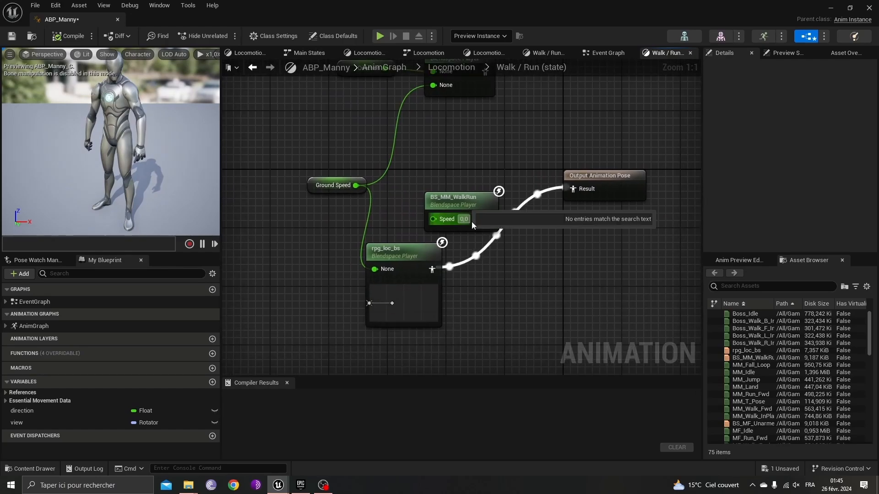
left_click_drag(489, 219, 573, 190)
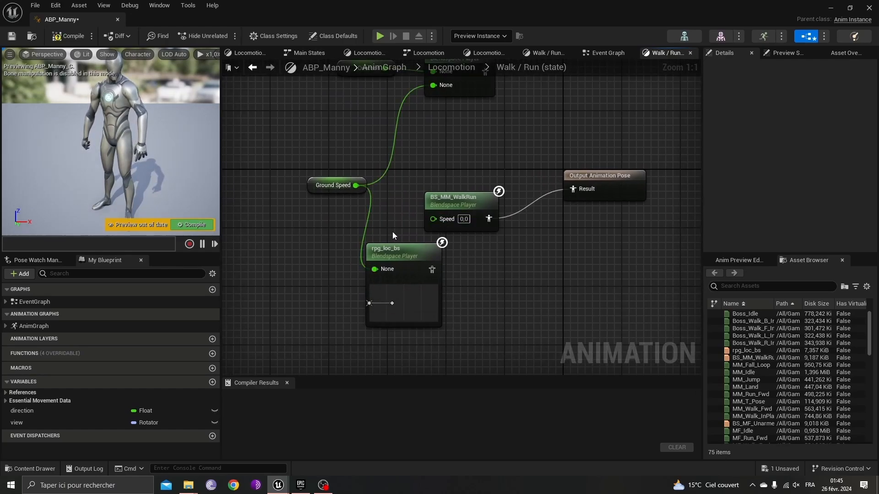
Line up BS_MM_WalkRun with the output node, connect Ground Speed to its Speed input, and compile the blueprint.
left_click_drag(460, 204, 475, 182)
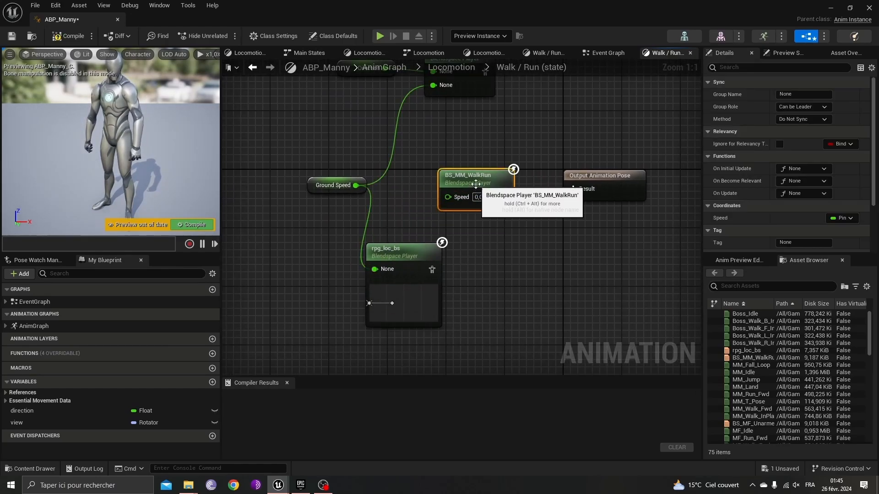
left_click_drag(356, 185, 450, 199)
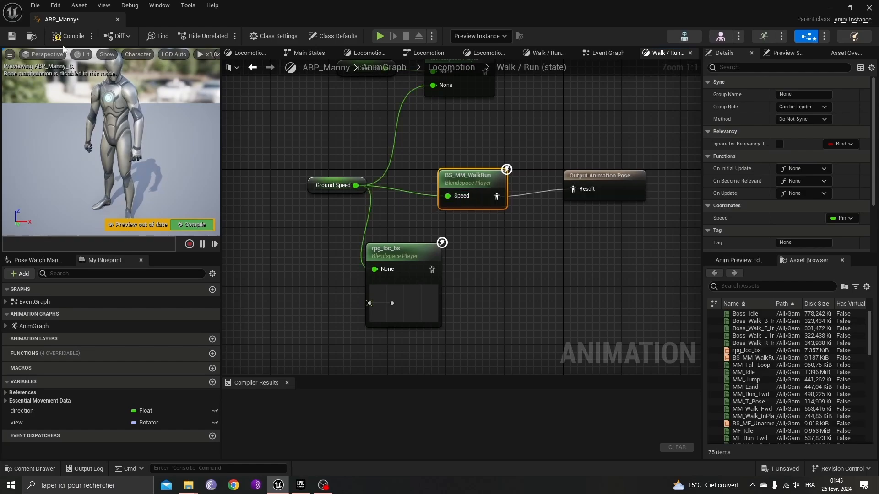
left_click(69, 36)
Play the level, run the character around to test the locomotion animation, and stop the session.
left_click(830, 7)
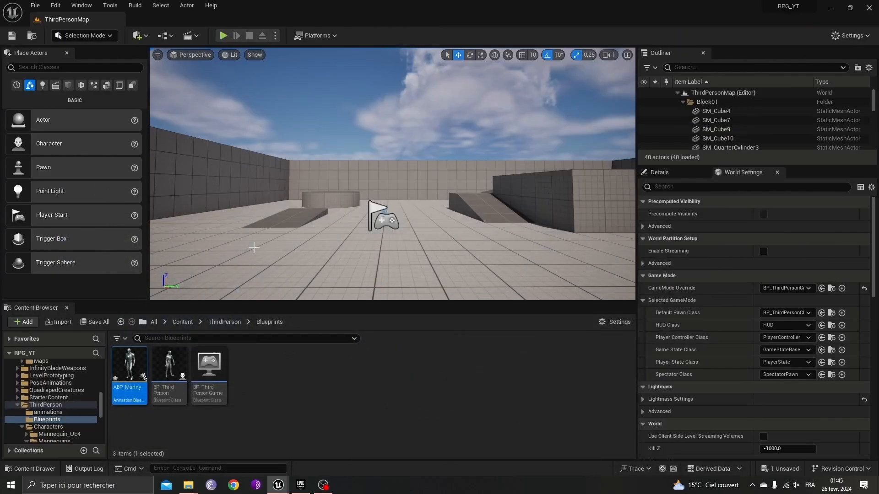
left_click(223, 35)
key("w")
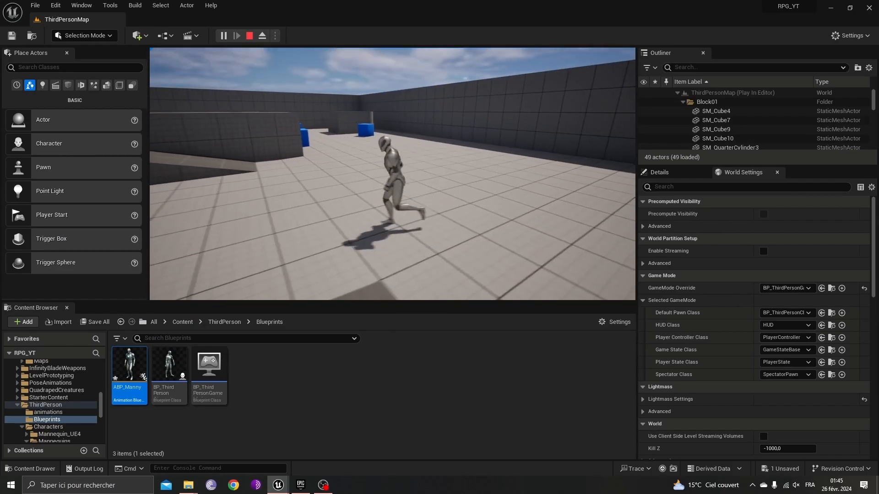
key("Escape")
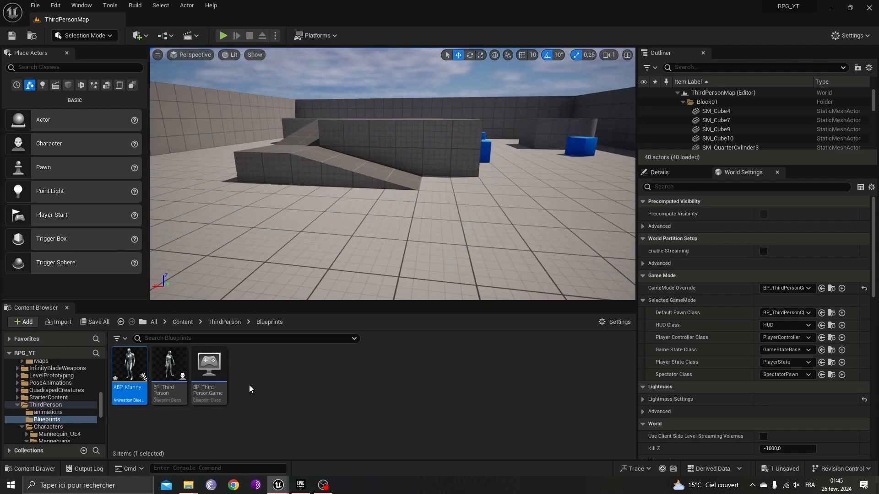
left_click(456, 357)
right_click_drag(492, 200, 366, 215)
right_click_drag(514, 213, 591, 197)
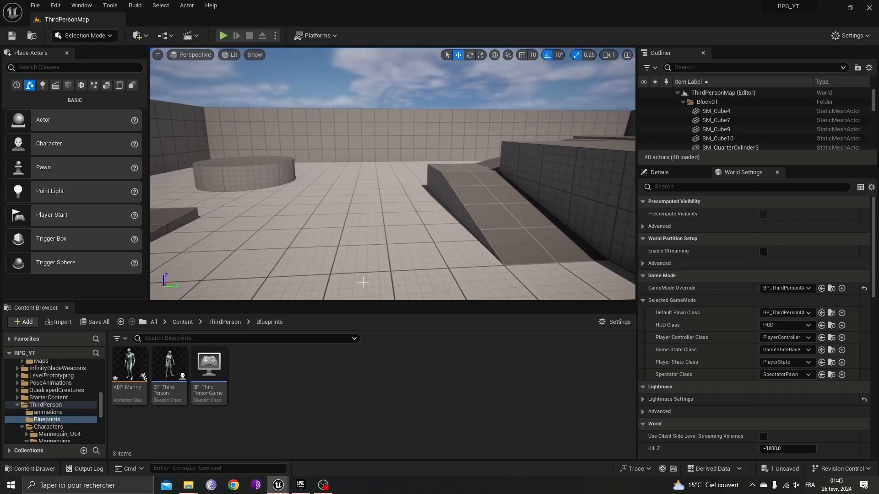
Switch to the Epic Games Launcher to view the Bossy Enemy Animation Pack page, and return to the ABP_Manny editor.
left_click(301, 486)
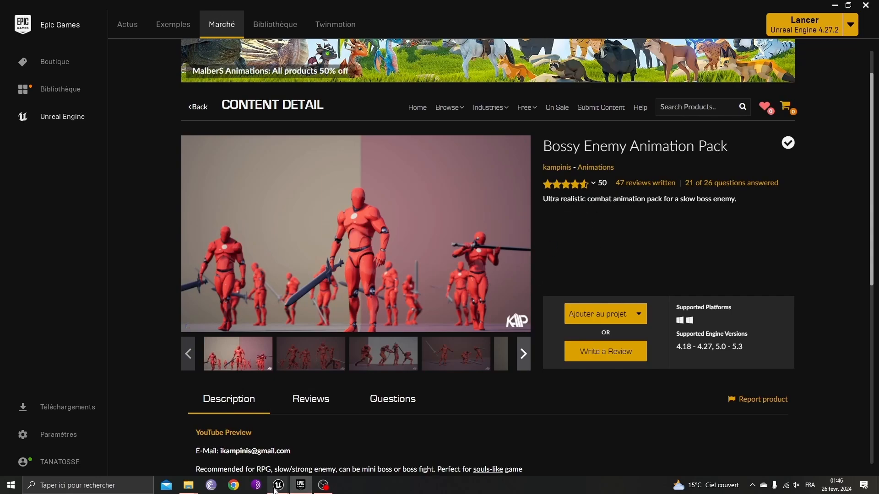
mouse_move(276, 488)
left_click(323, 452)
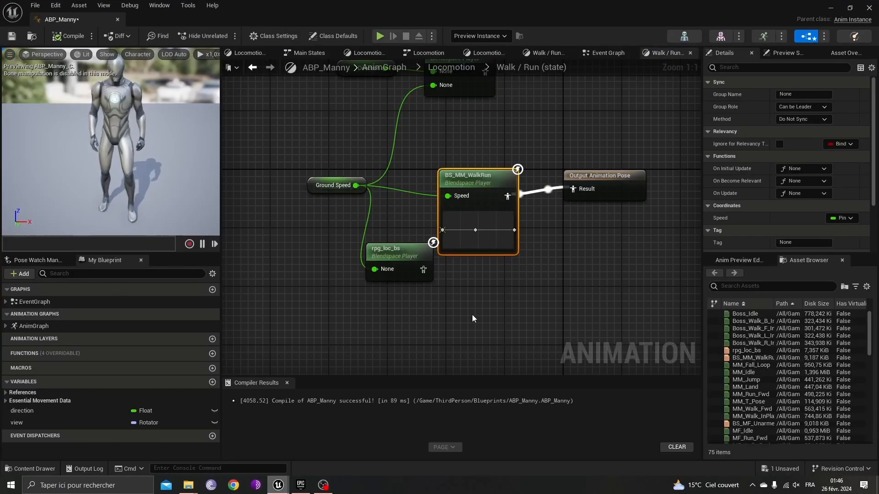
Return to the level editor and open the animations folder inside ThirdPerson in the project content.
left_click(831, 8)
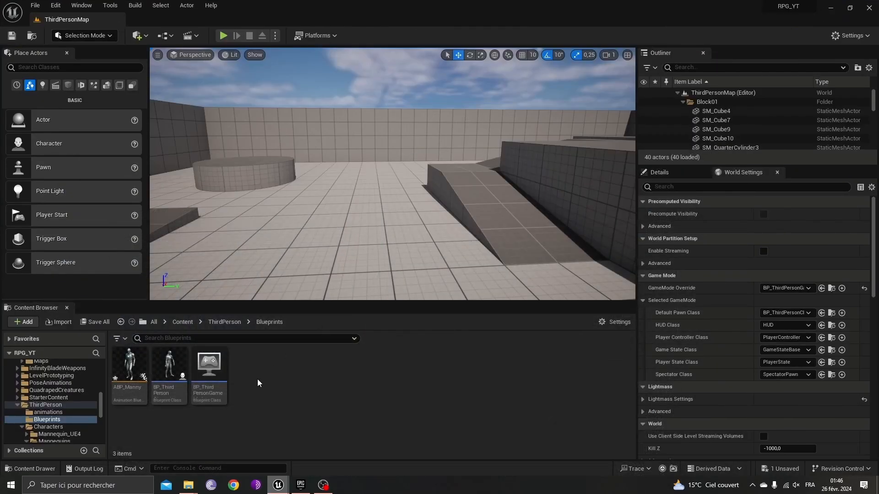
left_click(231, 323)
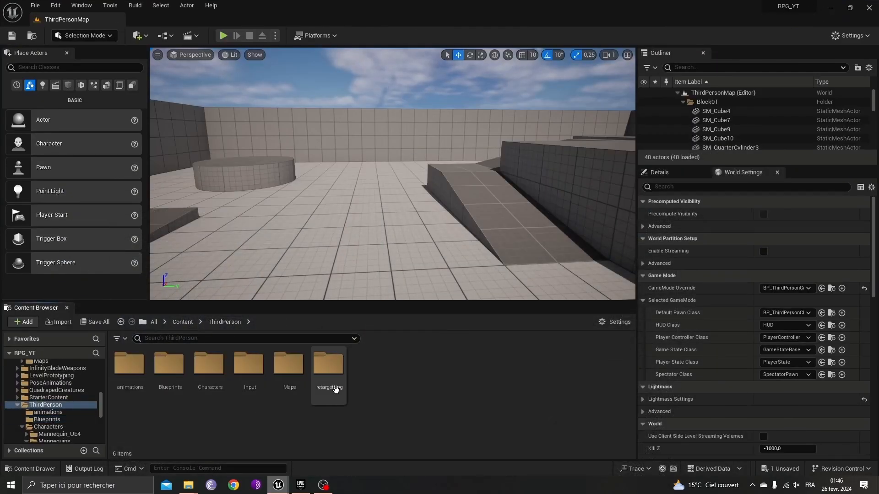
double_click(133, 369)
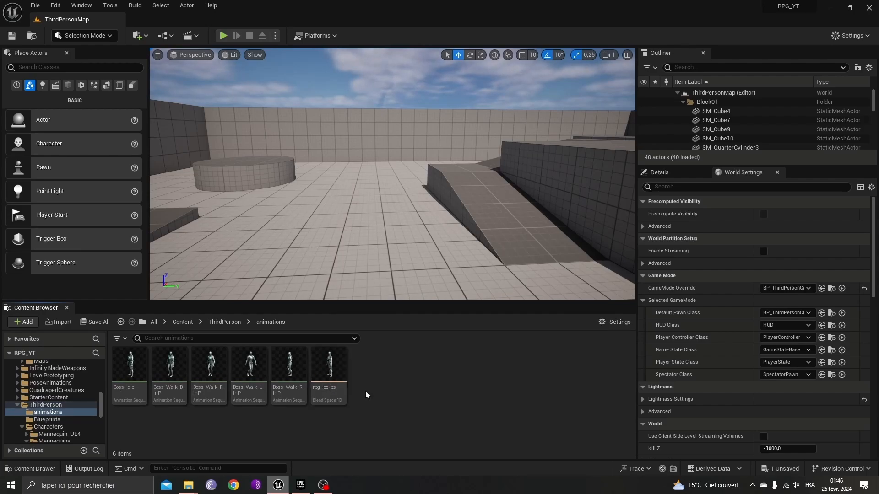
right_click(390, 389)
left_click(379, 389)
right_click(383, 380)
mouse_move(452, 201)
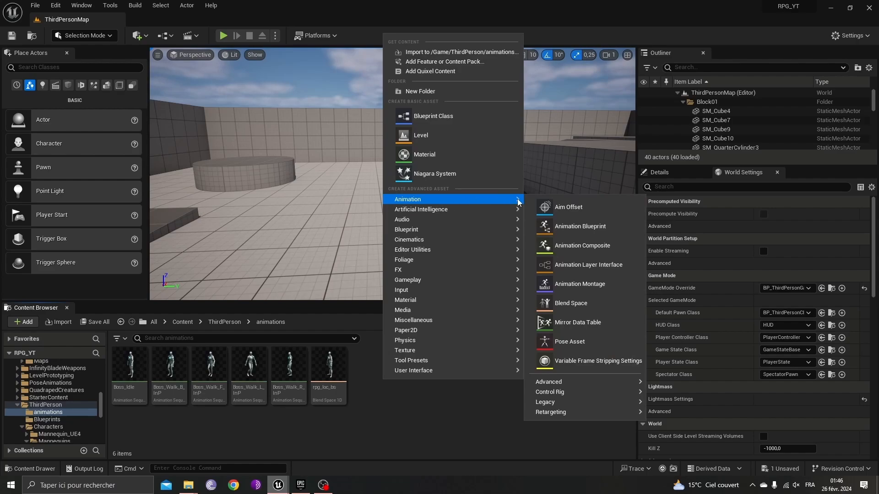
mouse_move(562, 403)
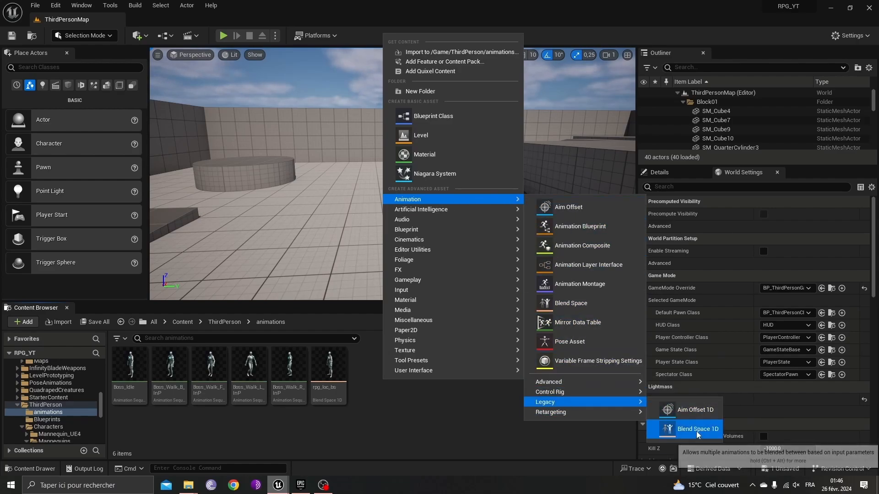
left_click(383, 409)
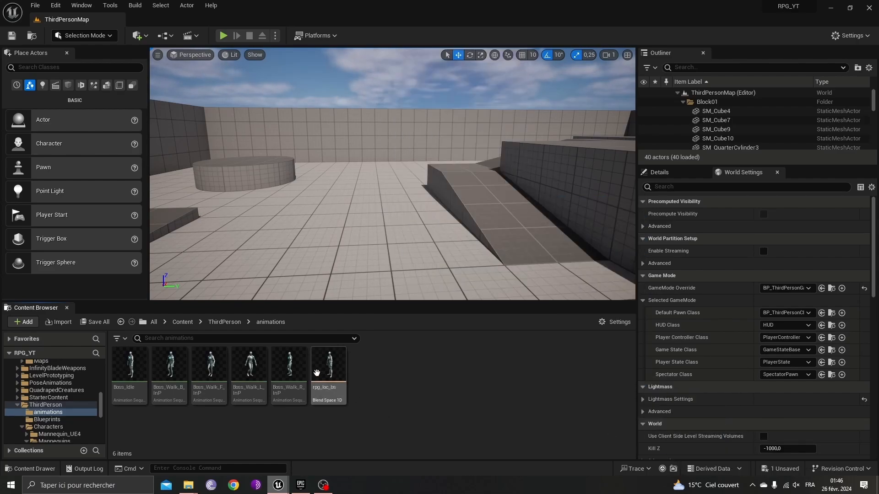
Open the rpg_loc_bs blend space, set its horizontal axis maximum to 100, and select the sample at the axis end.
double_click(320, 373)
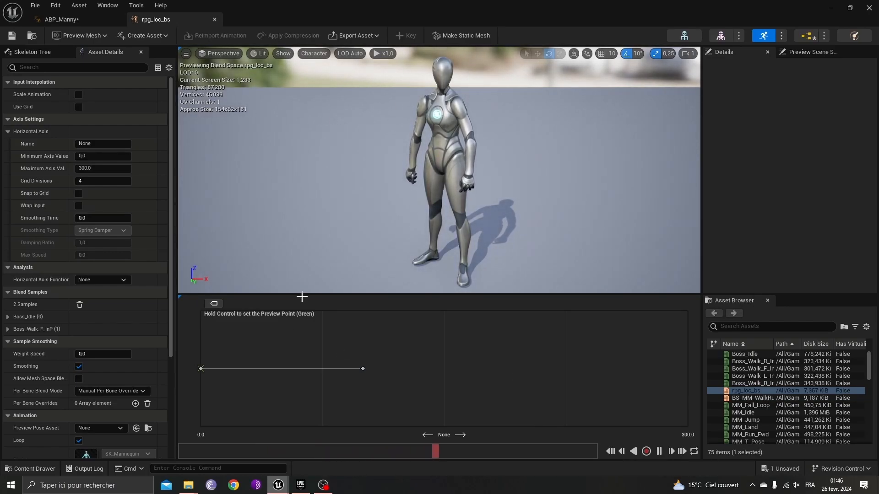
left_click(108, 167)
type("100")
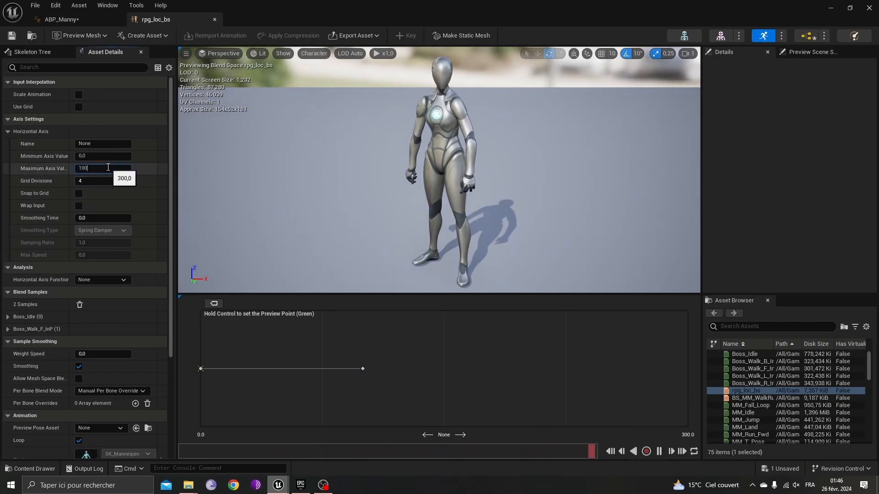
key("Return")
left_click(688, 370)
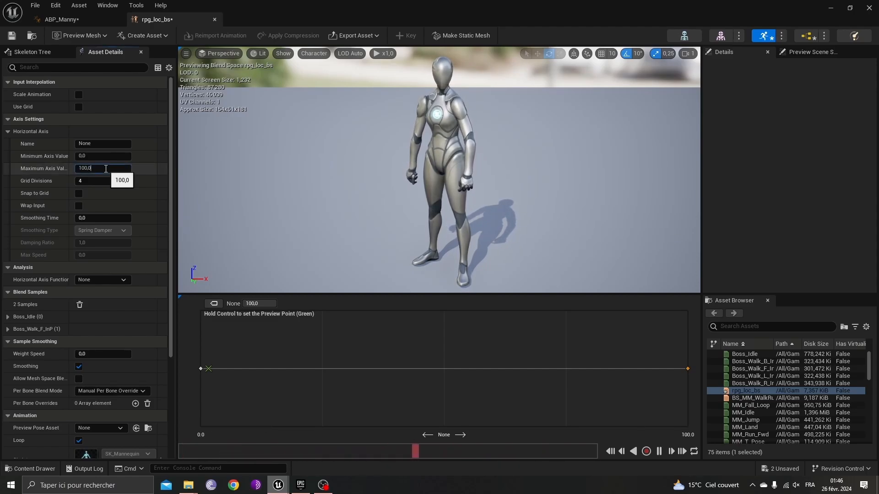
Set the blend space's horizontal Maximum Axis Value to 350 and save the asset.
type("50")
key("Return")
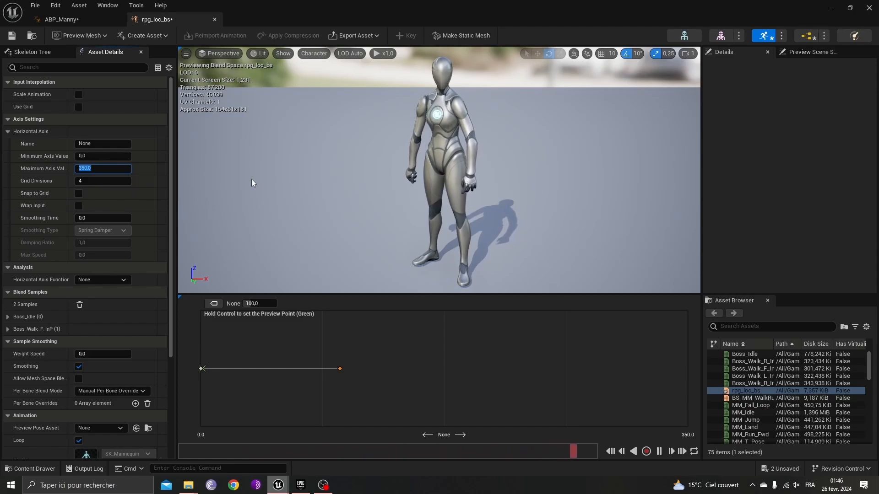
key("ctrl+s")
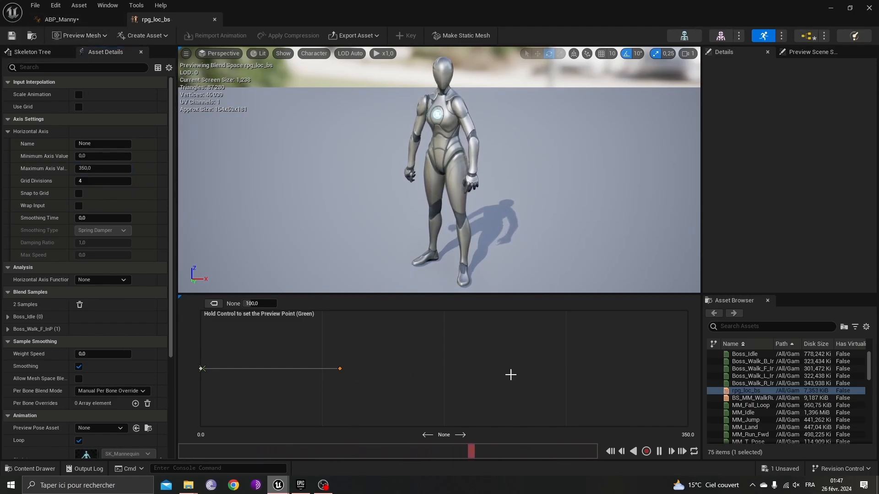
Switch to the Epic Games Launcher to view the Bossy Enemy Animation Pack page, and return to Unreal's level editor.
left_click(831, 10)
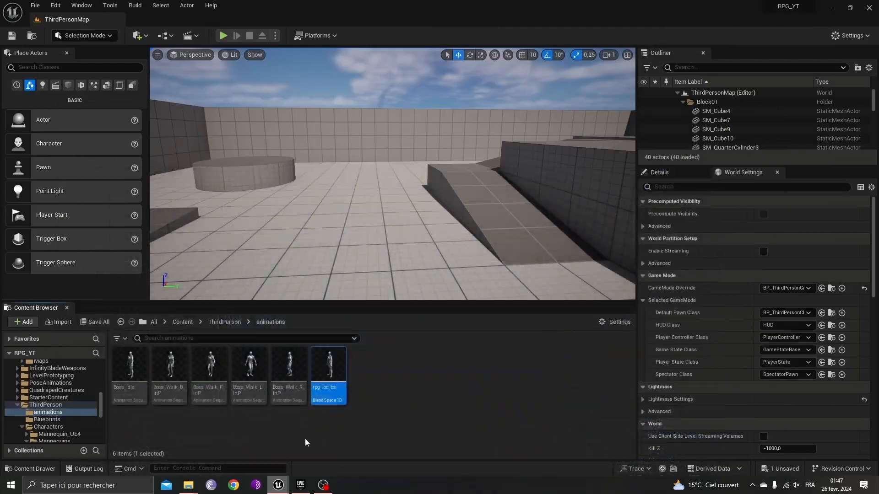
left_click(297, 488)
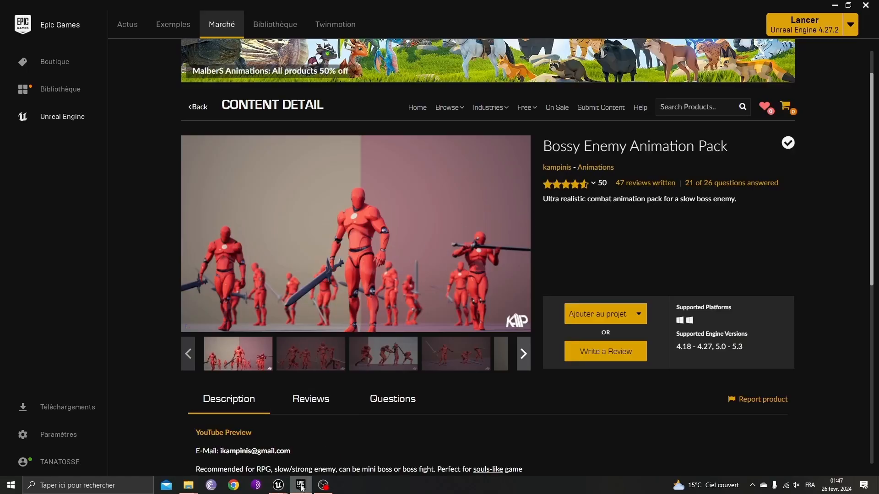
mouse_move(274, 489)
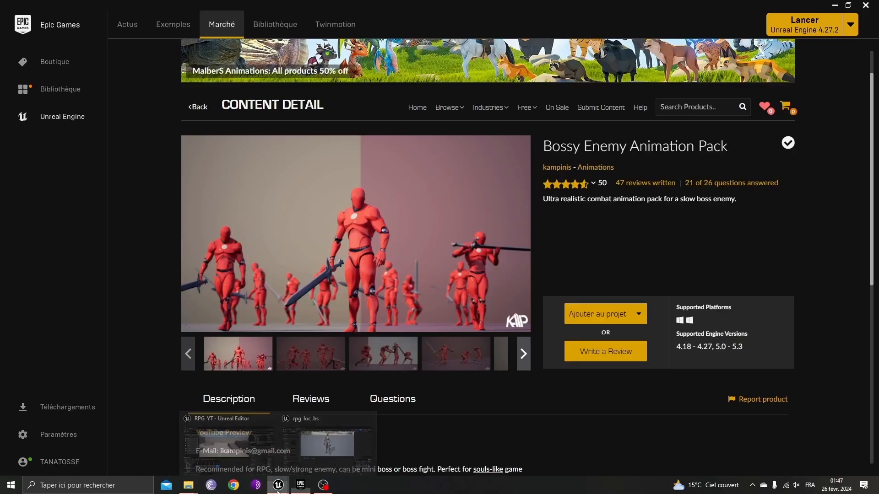
left_click(337, 442)
left_click(808, 35)
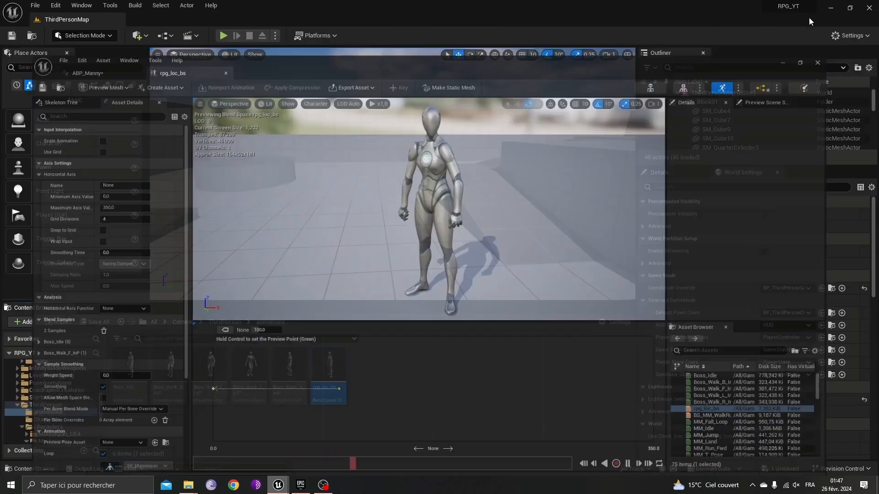
Browse the project content to the BossyEnemy pack's Animations / InPlace / Movement folder.
left_click(183, 322)
left_click(174, 366)
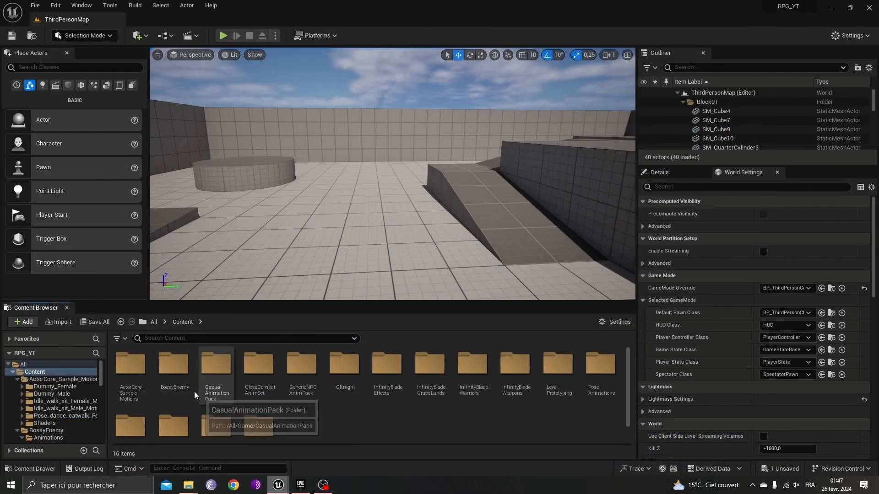
double_click(186, 377)
double_click(173, 370)
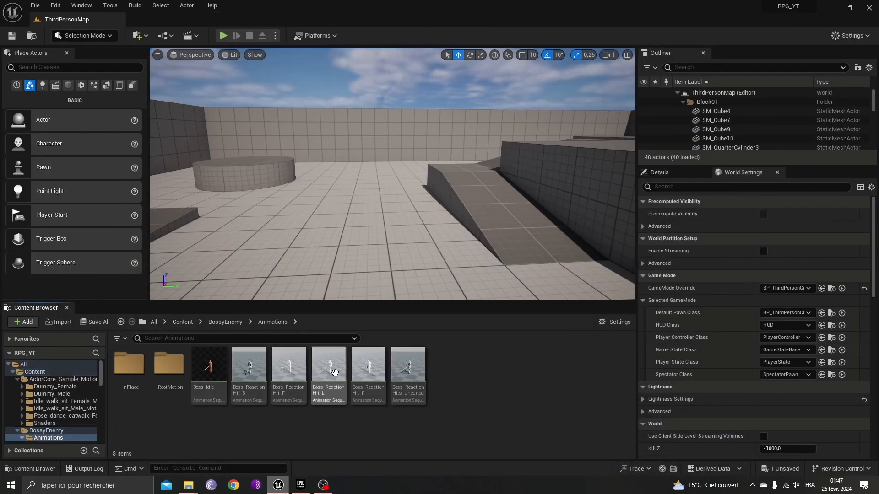
double_click(129, 366)
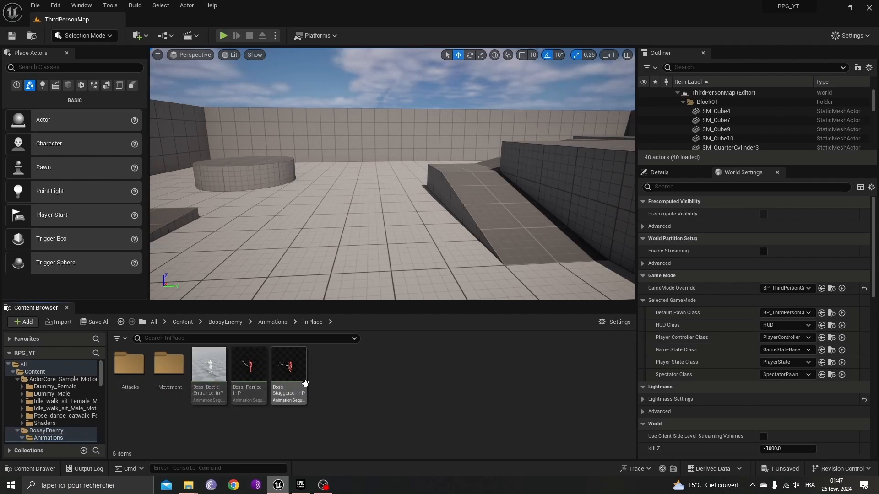
double_click(153, 380)
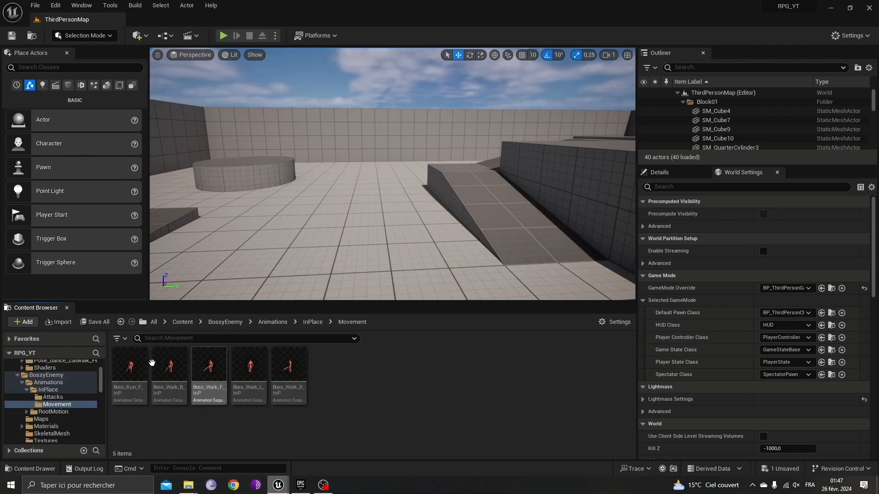
Preview the Boss_Run_F_InP, Boss_Walk_B_InP, Boss_Walk_F_InP and Boss_Walk_L_InP animations one by one, closing each preview.
double_click(136, 361)
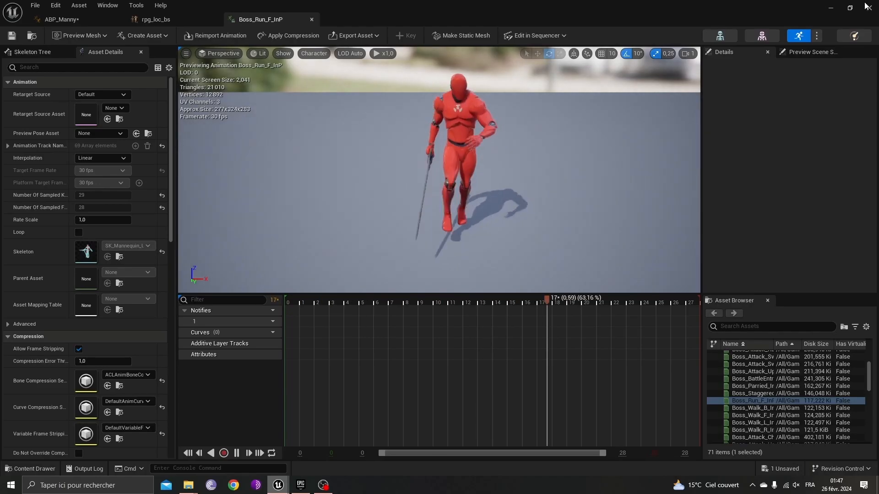
left_click(868, 7)
double_click(170, 369)
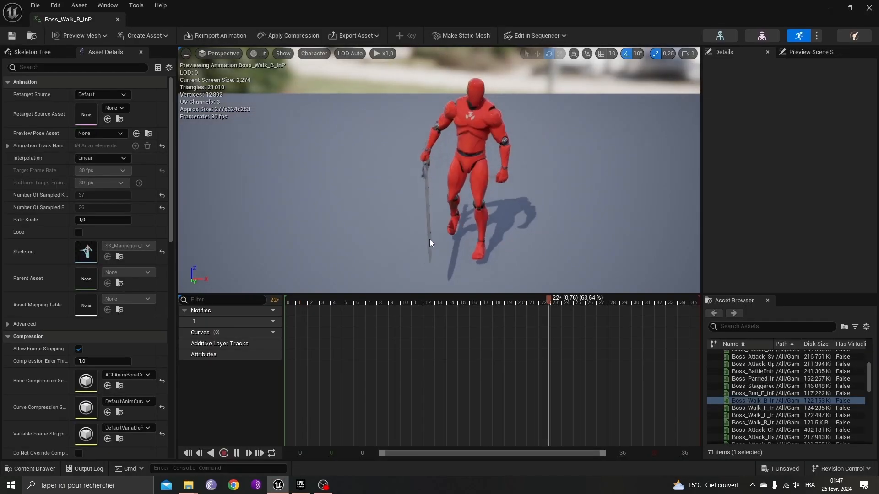
left_click(869, 7)
double_click(209, 368)
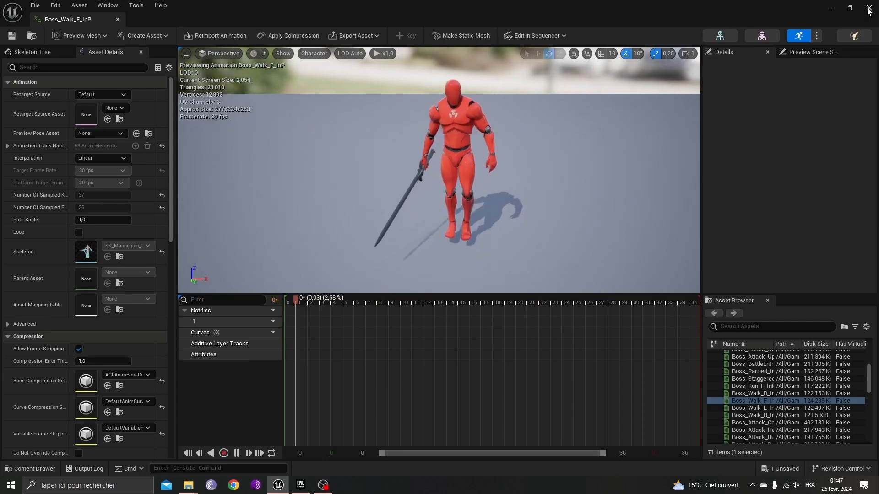
left_click(869, 8)
double_click(254, 368)
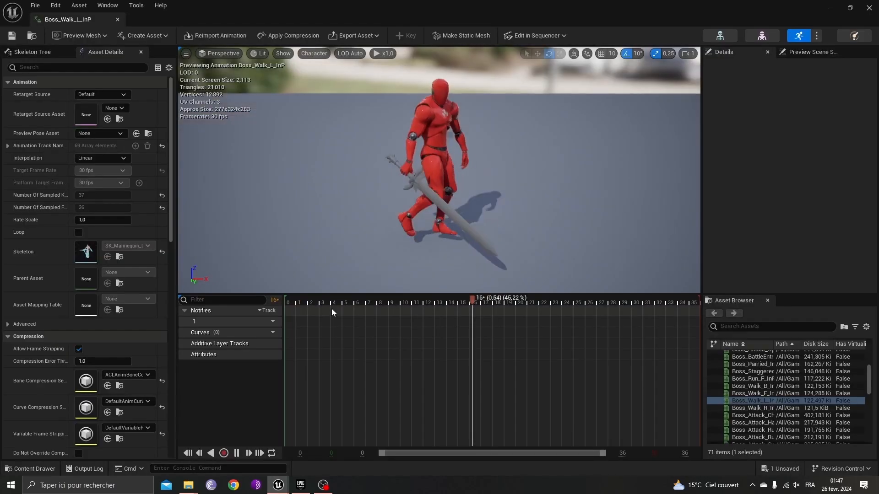
left_click(870, 7)
left_click(326, 399)
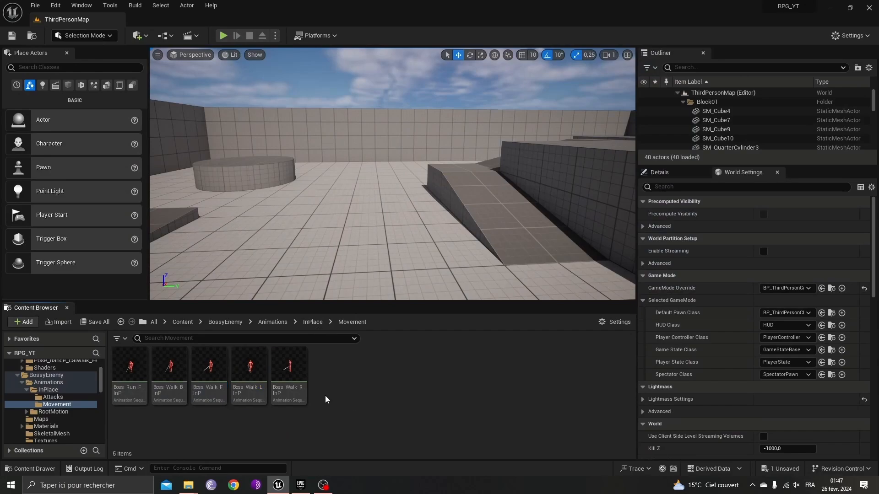
Set up duplicating and retargeting the five boss movement animations with the RTG_UE4Manny_UE5Manny retargeter, and close the dialog without retargeting.
left_click(288, 380)
left_click(125, 364, "shift")
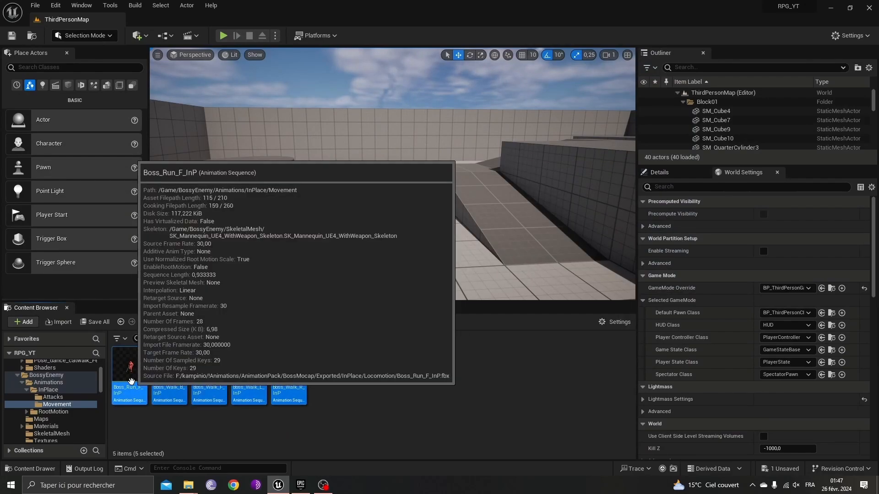
right_click(125, 364)
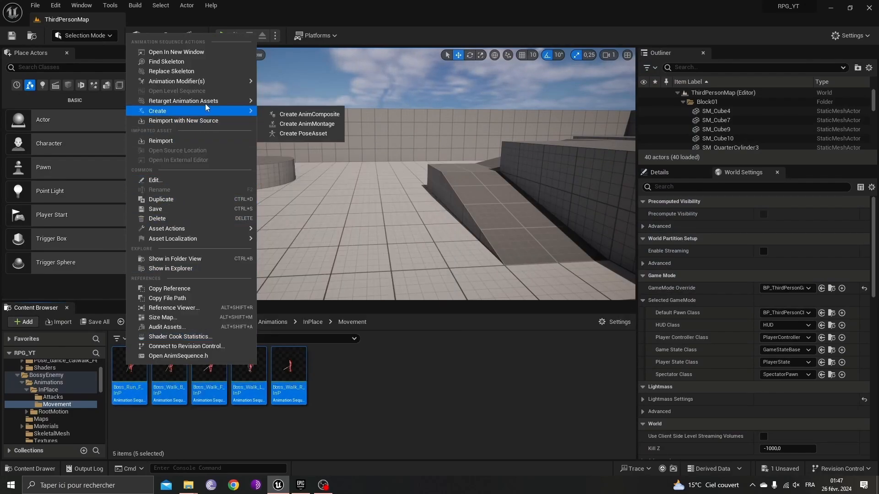
mouse_move(208, 101)
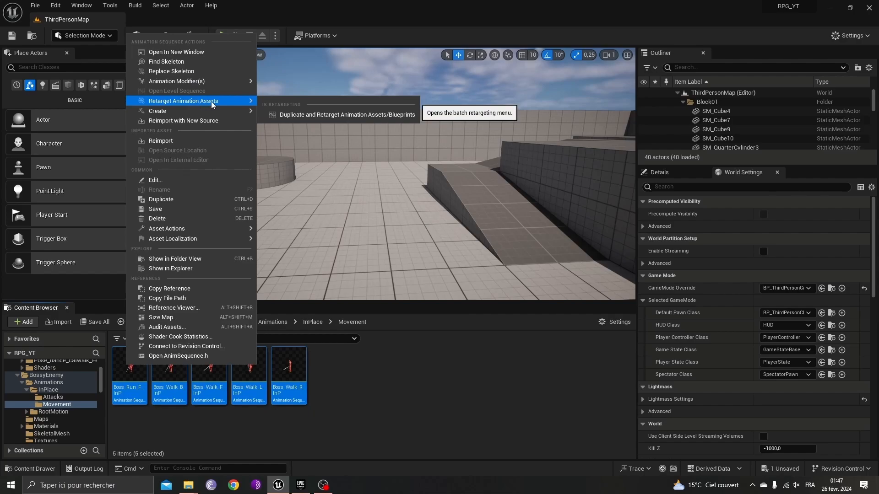
left_click(306, 115)
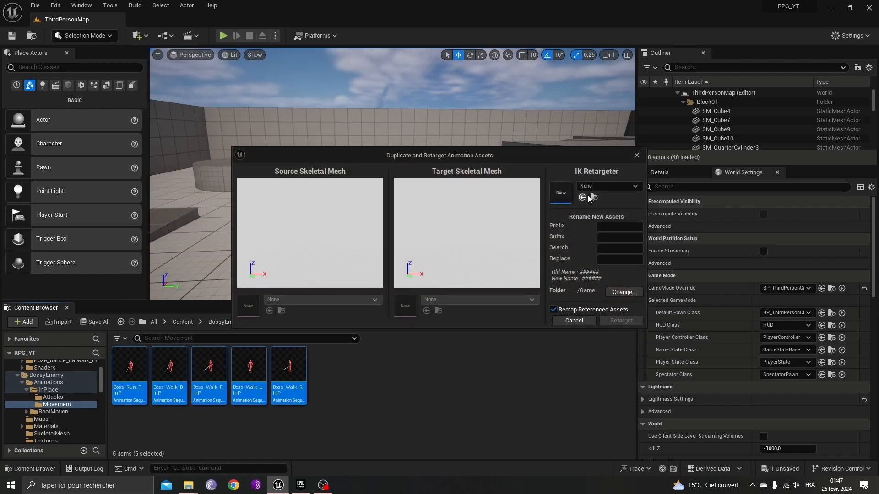
left_click(625, 189)
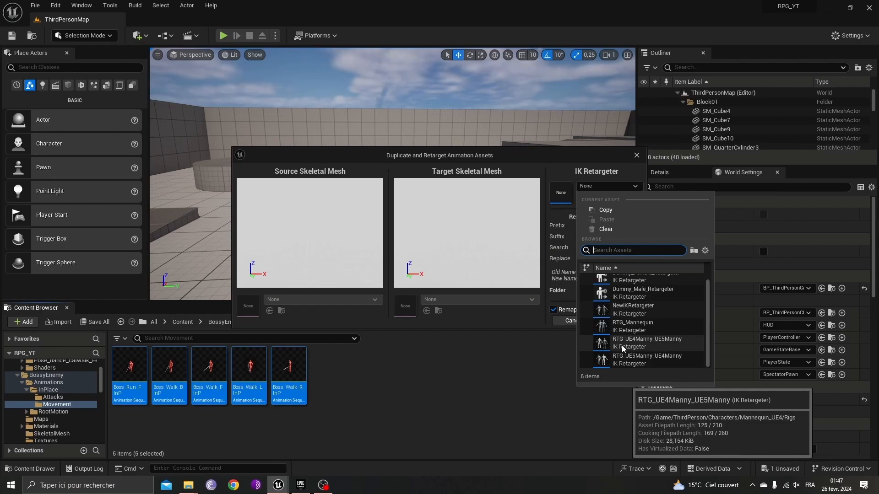
left_click(673, 343)
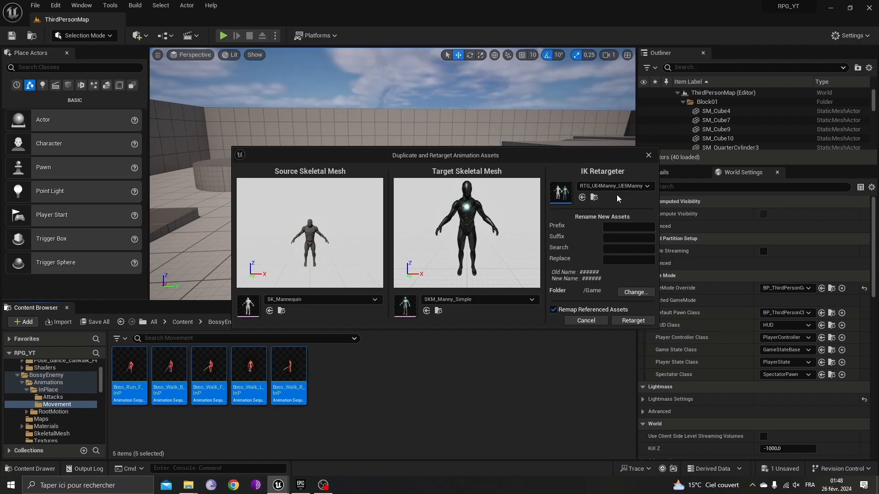
left_click(650, 155)
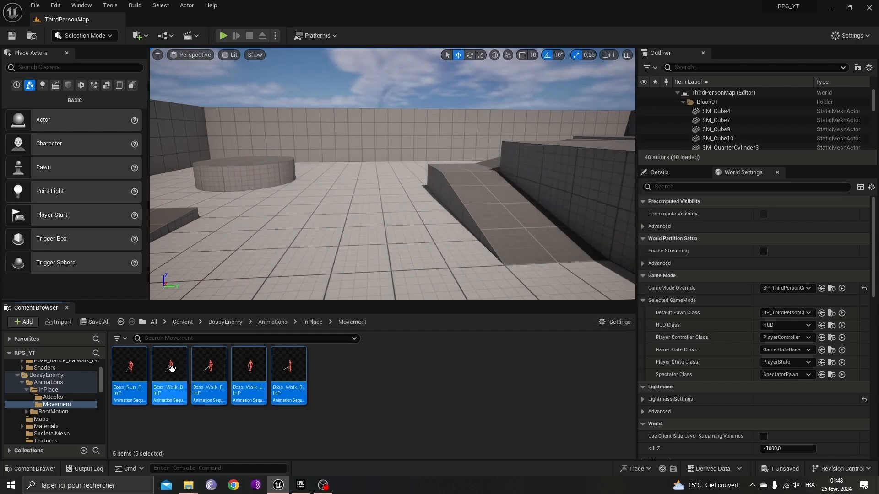
Browse from the root Content folder back to ThirdPerson's animations folder.
left_click(191, 322)
scroll(284, 428, "down", 1)
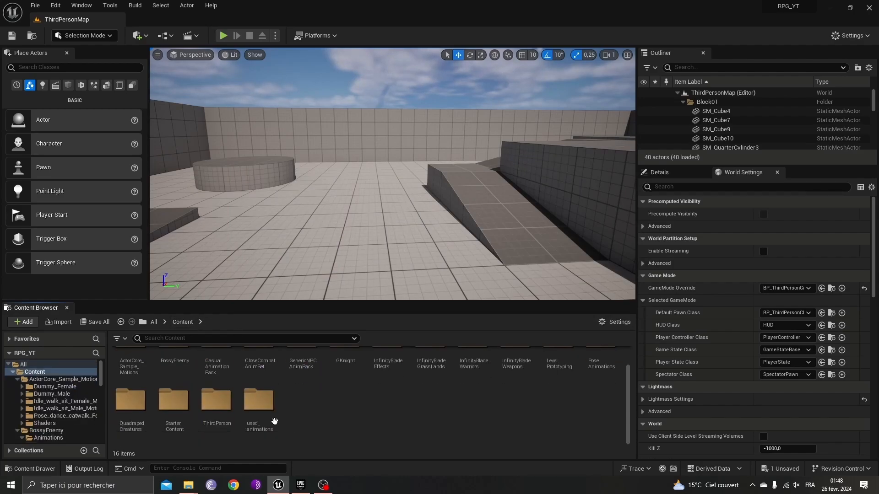
double_click(232, 415)
double_click(247, 368)
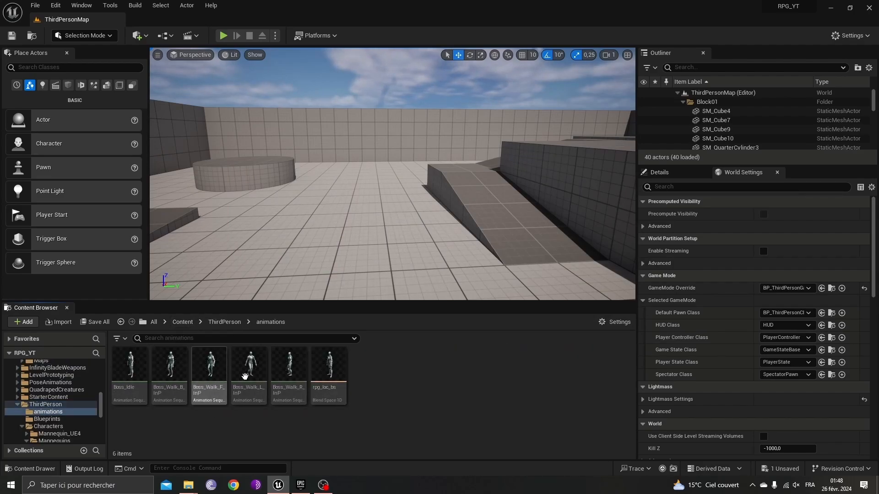
Preview the Boss_Idle and Boss_Walk_B_InP animations in ThirdPerson's animations folder, closing each preview.
double_click(140, 371)
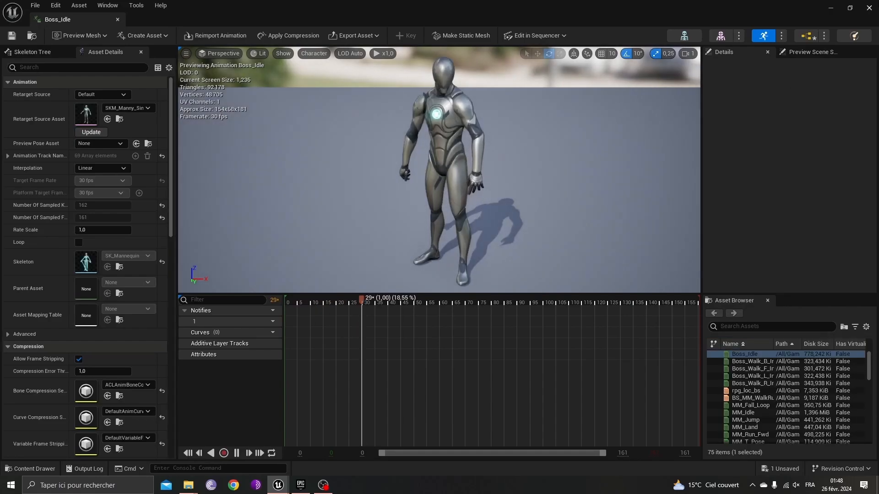
left_click(871, 7)
double_click(165, 384)
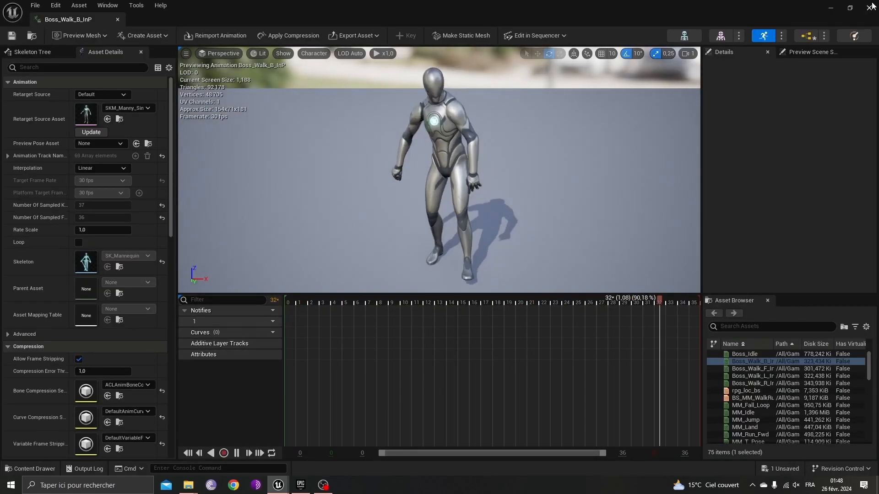
left_click(870, 7)
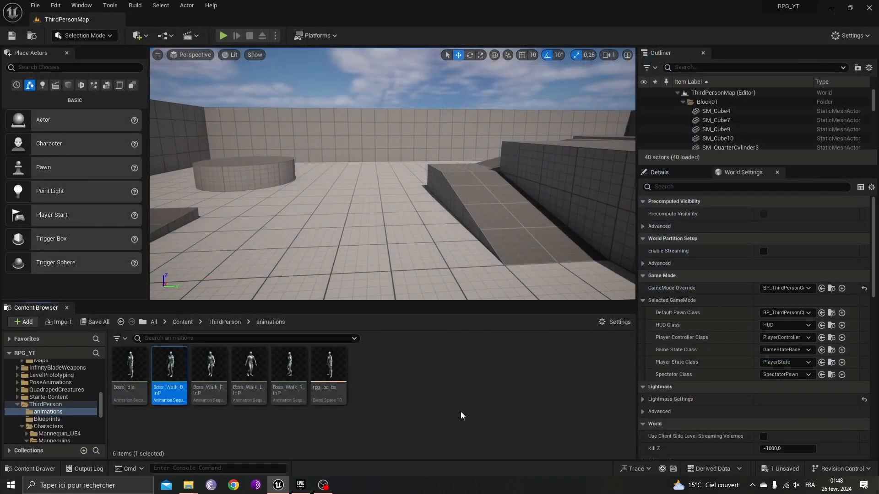
Open the rpg_loc_bs blend space and search its available animation assets for "run".
double_click(337, 371)
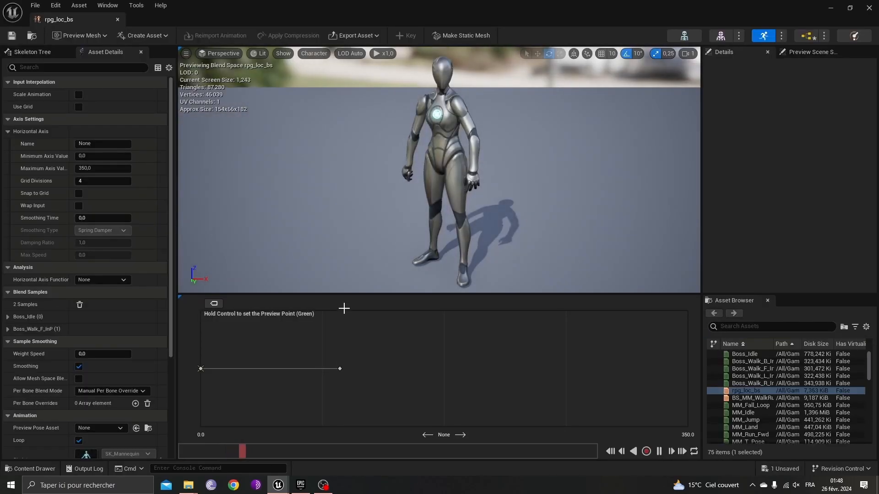
left_click(831, 7)
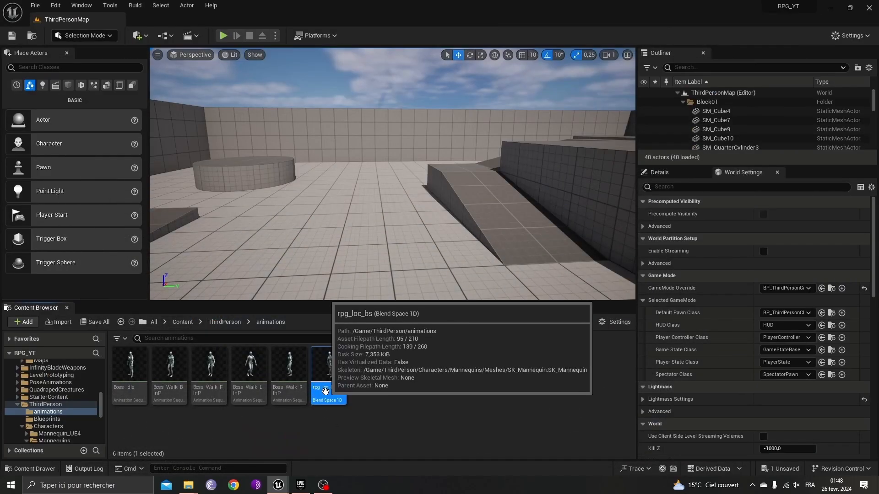
double_click(339, 378)
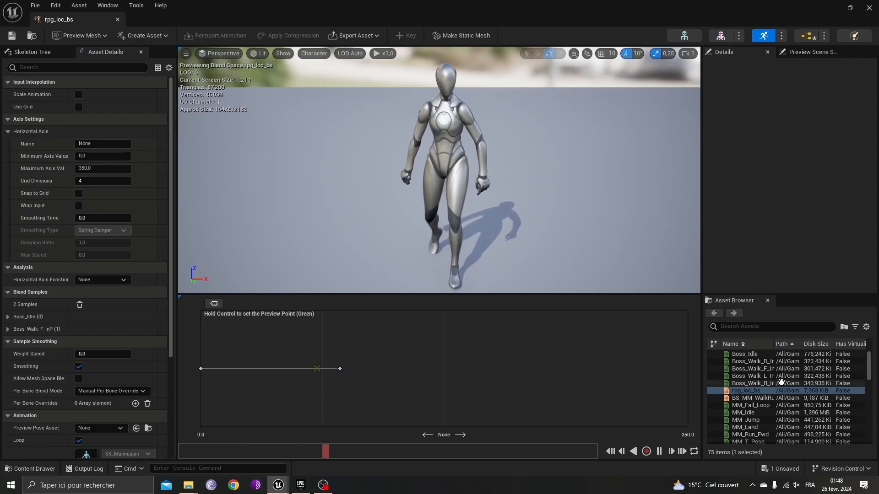
left_click_drag(774, 349, 797, 348)
left_click_drag(762, 400, 710, 384)
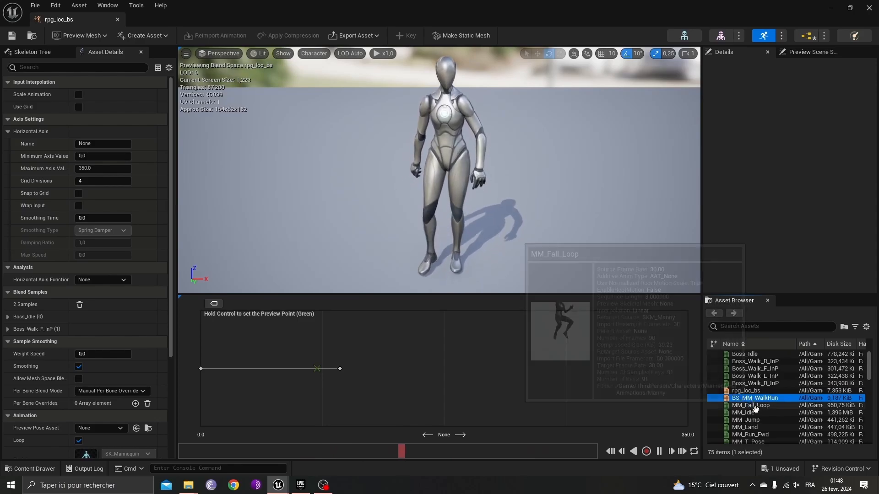
left_click(759, 328)
type("run")
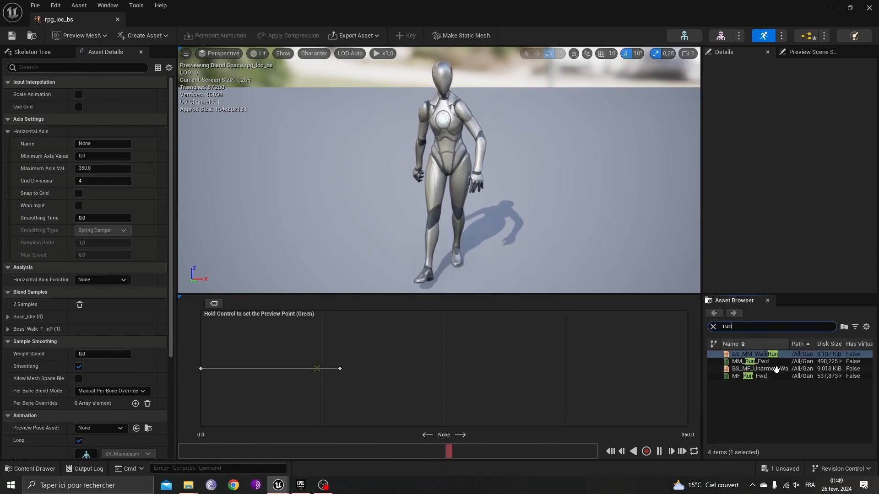
mouse_move(763, 375)
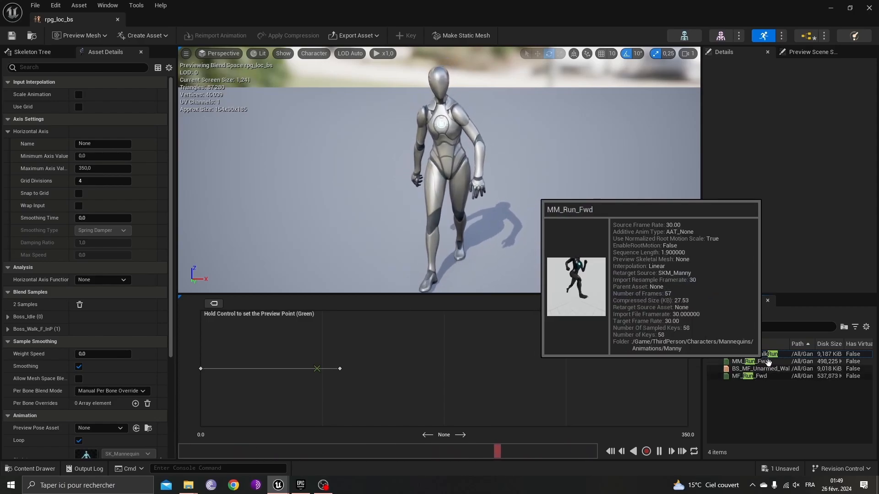
left_click(831, 9)
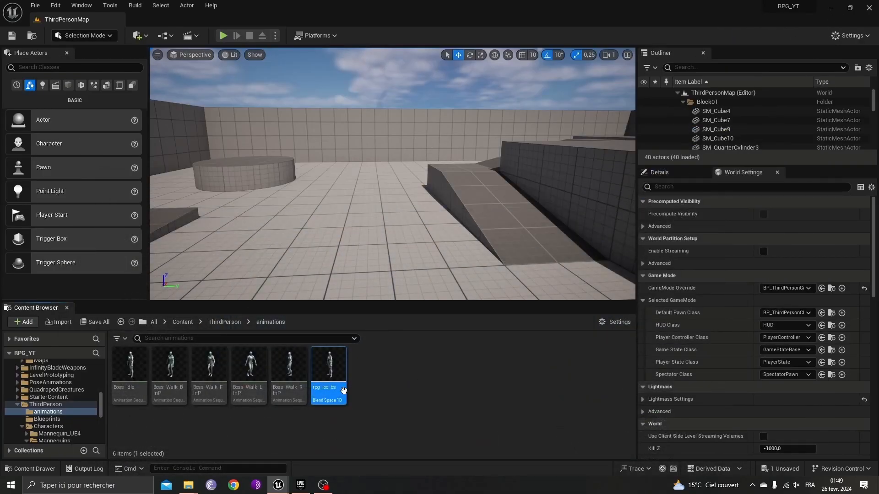
Browse to BossyEnemy's Animations / InPlace / Movement folder and preview the Boss_Run_F_InP animation.
left_click(224, 321)
left_click(182, 322)
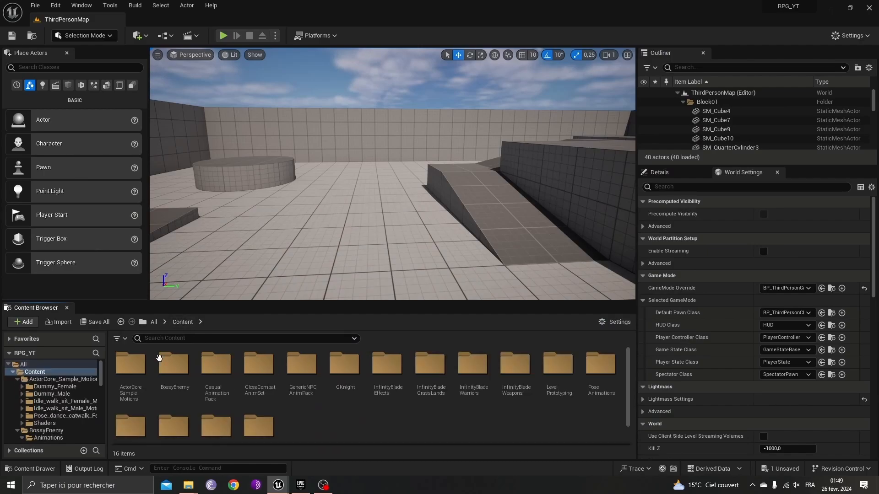
double_click(169, 363)
double_click(145, 378)
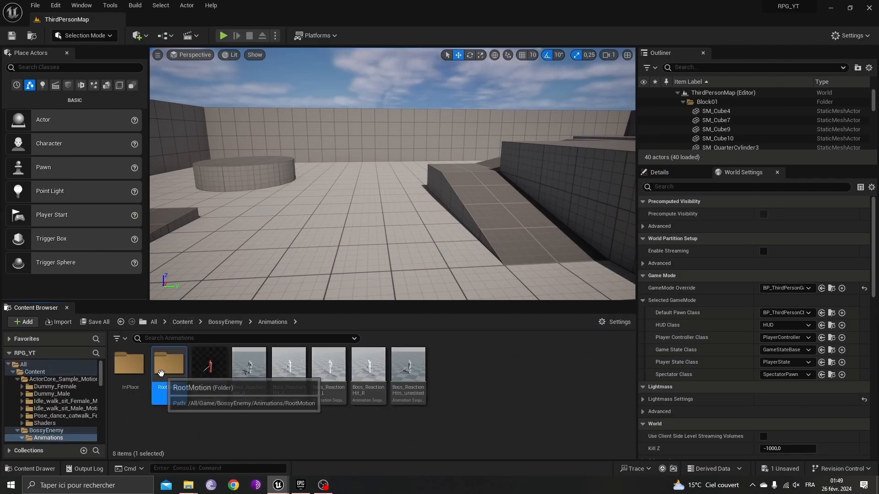
double_click(152, 382)
double_click(170, 366)
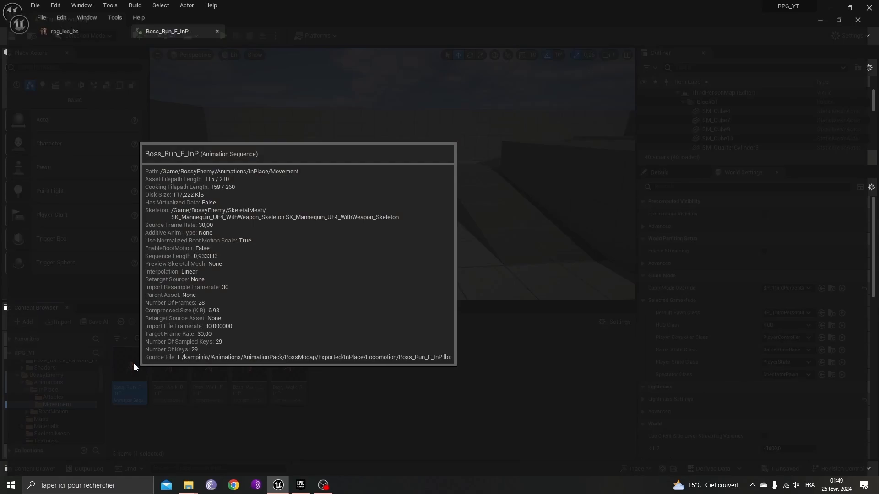
double_click(133, 363)
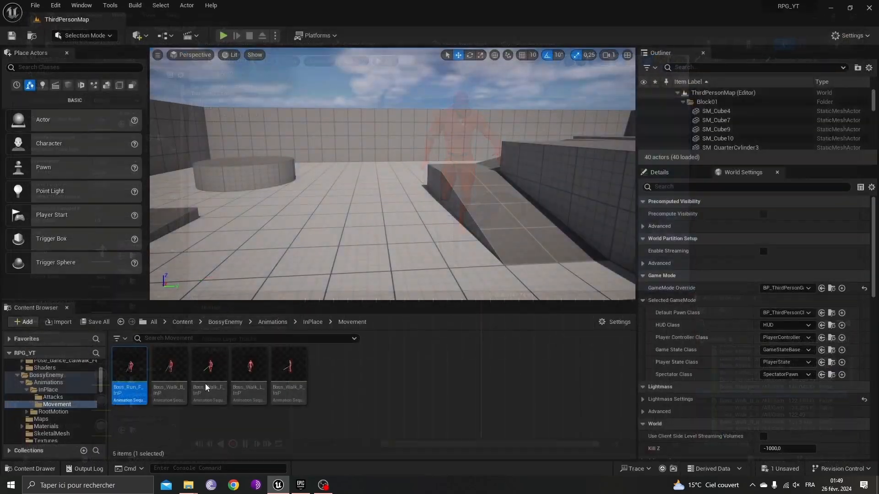
Duplicate and retarget Boss_Run_F_InP with the RTG_UE4Manny_UE5Manny retargeter, and preview the retargeted animation.
right_click(132, 370)
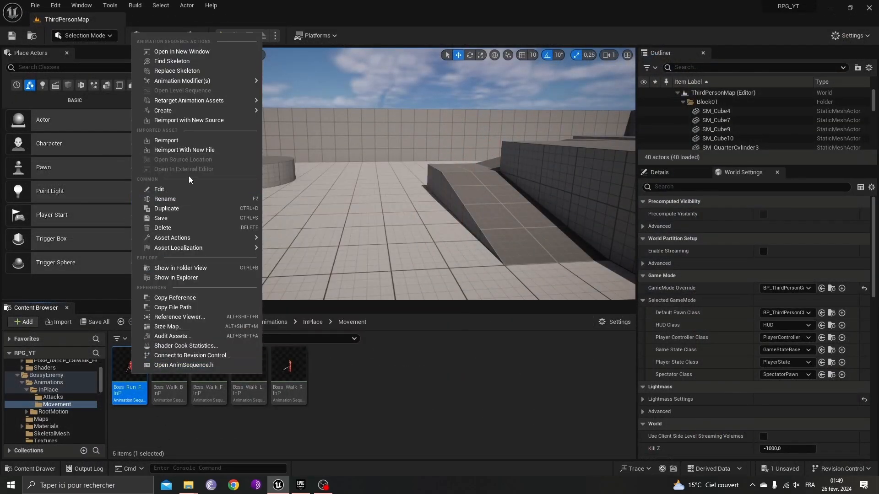
mouse_move(210, 101)
left_click(310, 114)
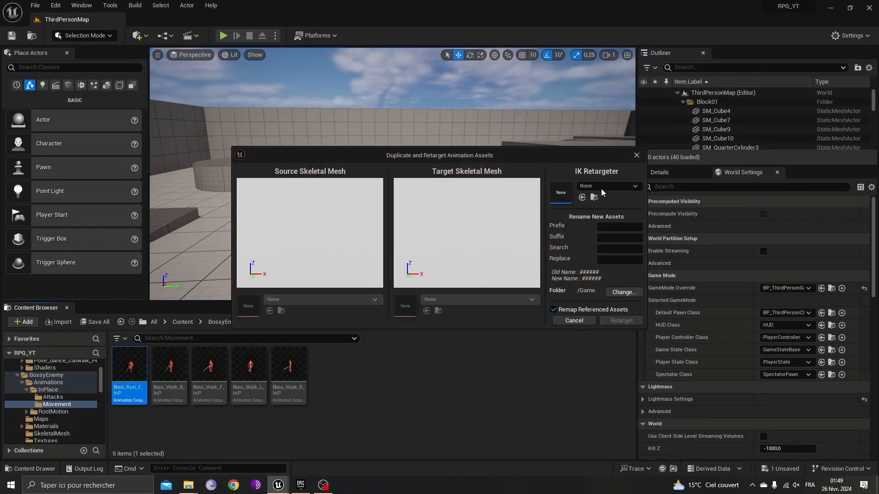
left_click(602, 187)
scroll(632, 302, "down", 1)
left_click(655, 341)
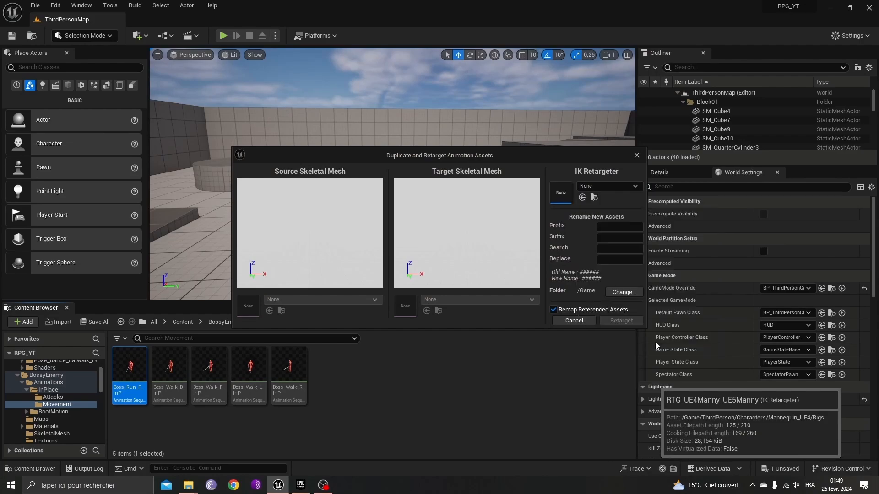
left_click(633, 321)
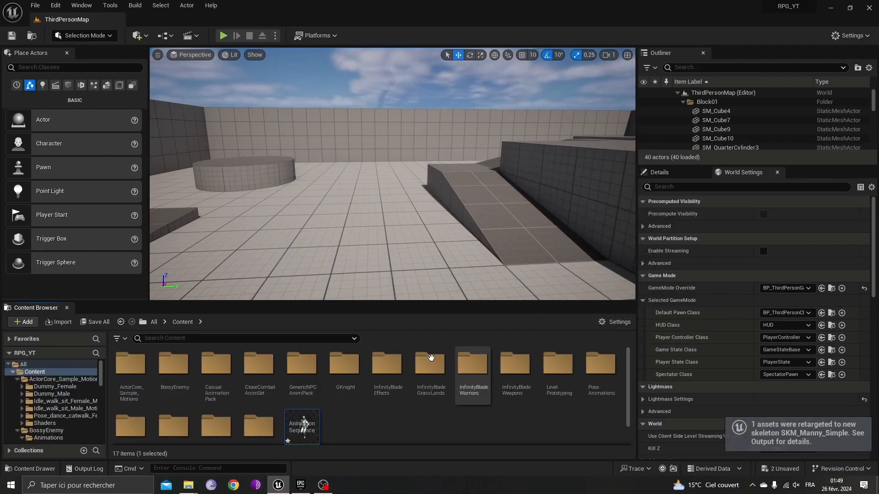
double_click(314, 416)
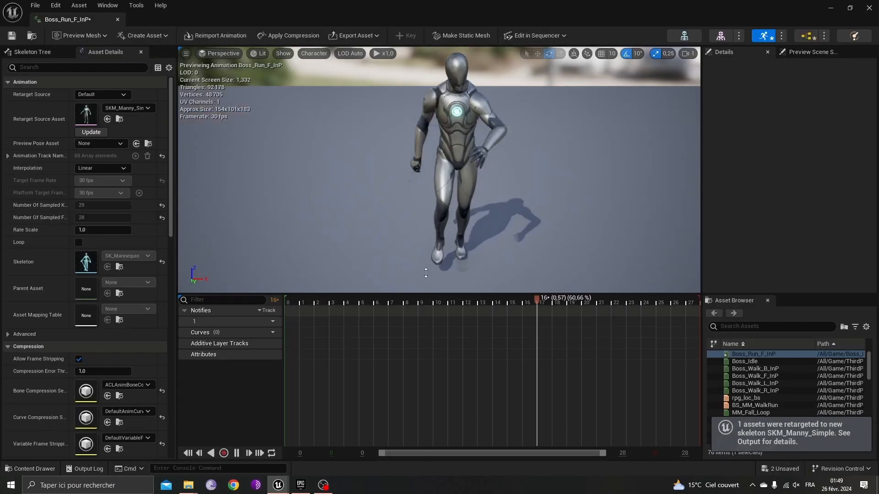
left_click(871, 7)
Move the retargeted Boss_Run_F_InP from the Content folder into ThirdPerson's animations folder and open that folder.
scroll(361, 420, "down", 1)
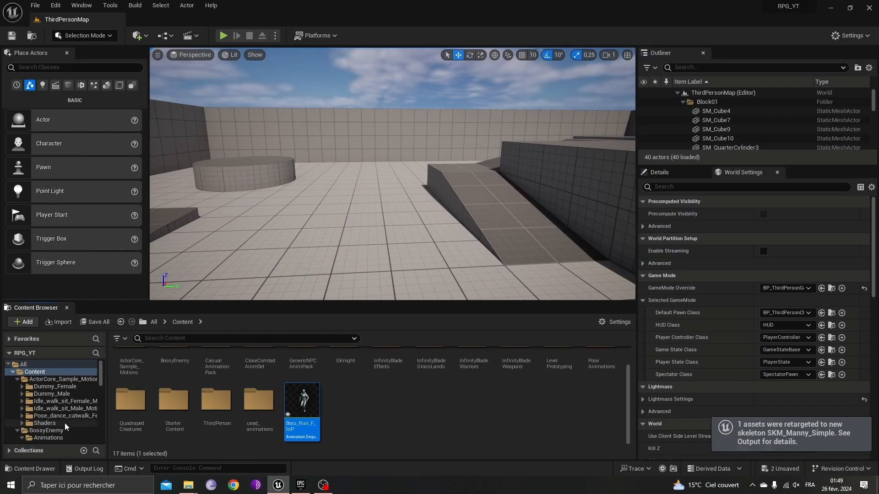
left_click_drag(302, 403, 209, 415)
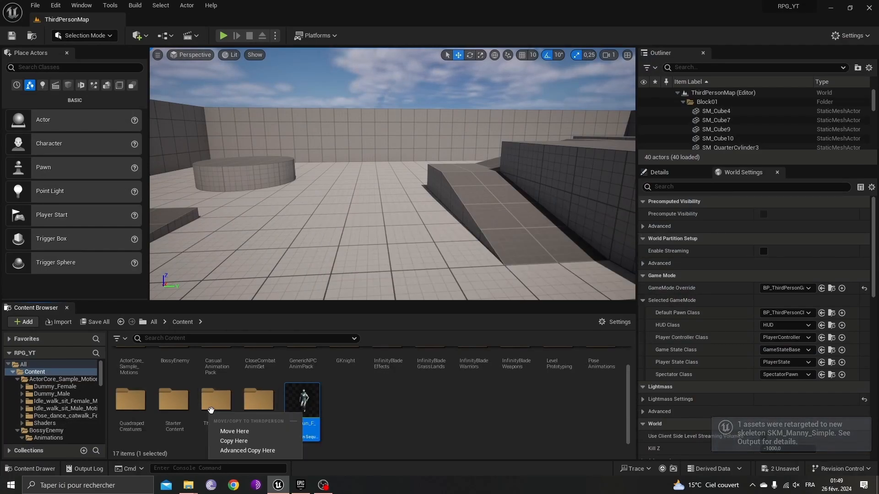
left_click(233, 441)
double_click(216, 401)
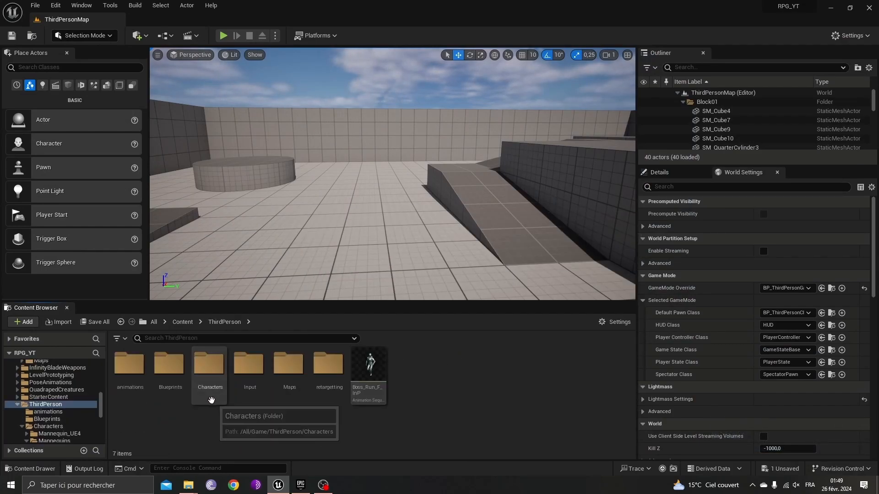
left_click_drag(369, 368, 133, 380)
left_click(158, 394)
double_click(129, 364)
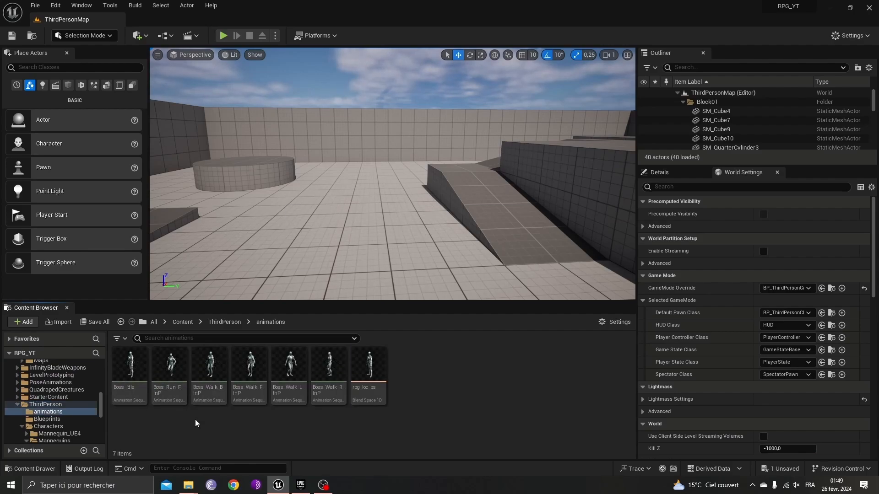
Add Boss_Run_F_InP to the rpg_loc_bs blend space at axis value 350, preview the blend, and save and close it.
double_click(369, 370)
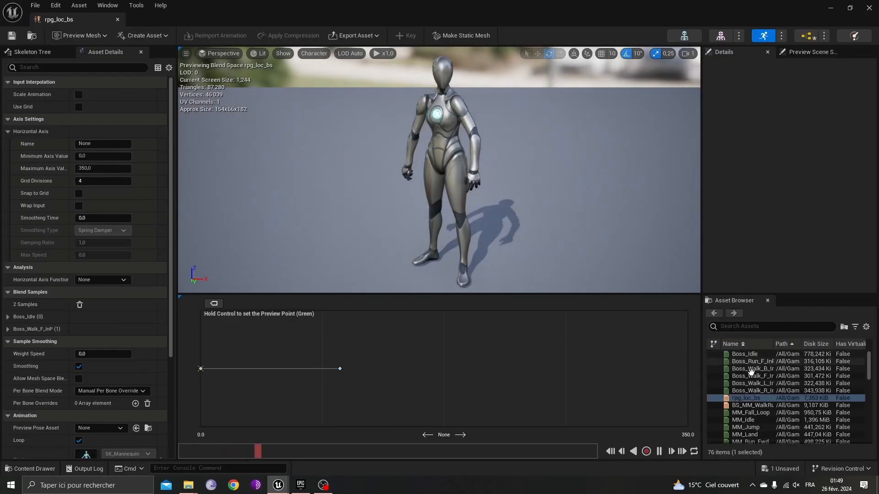
left_click_drag(782, 362, 688, 368)
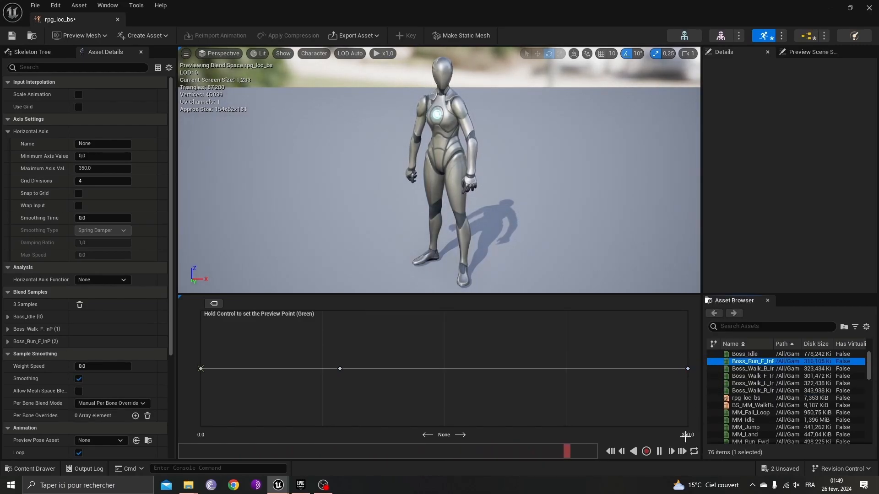
left_click_drag(408, 379, 696, 371, "ctrl")
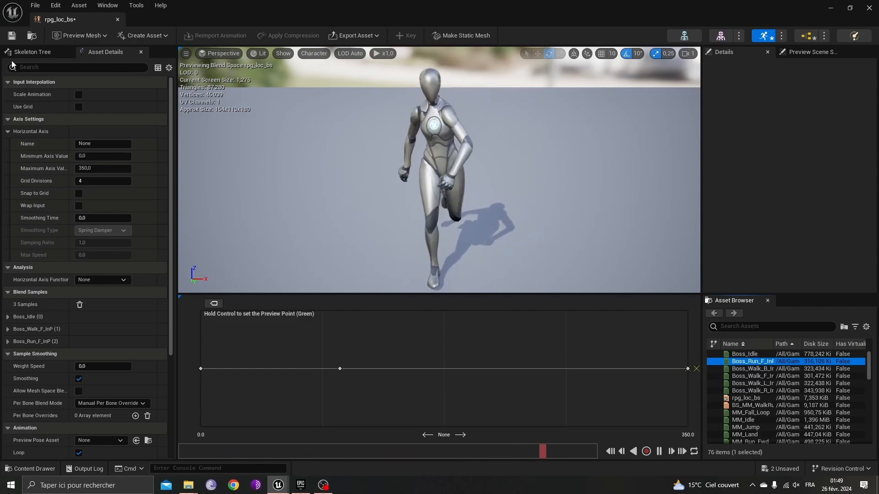
left_click(11, 35)
left_click(869, 11)
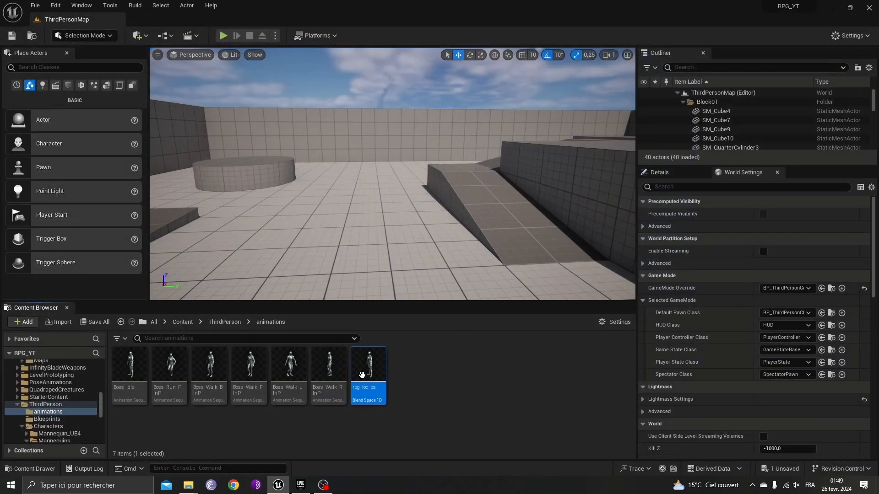
Open the Event Graph of the third-person character blueprint in ThirdPerson's Blueprints folder.
left_click(224, 322)
double_click(169, 366)
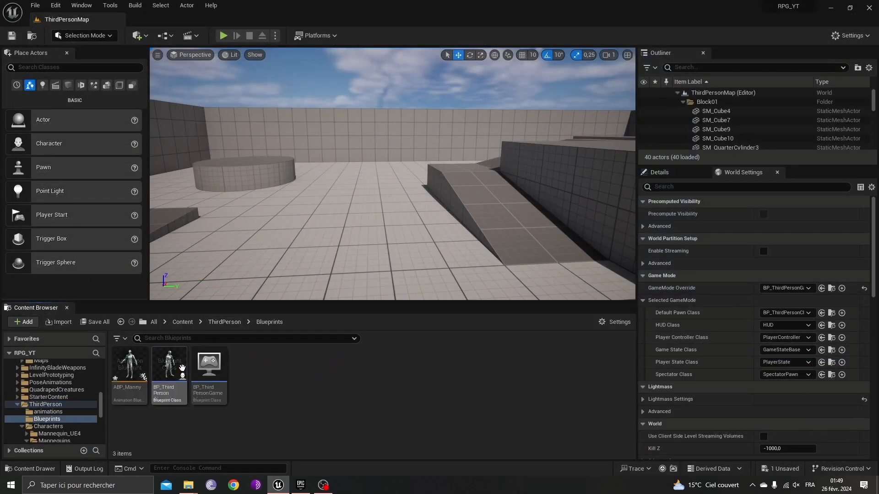
double_click(169, 366)
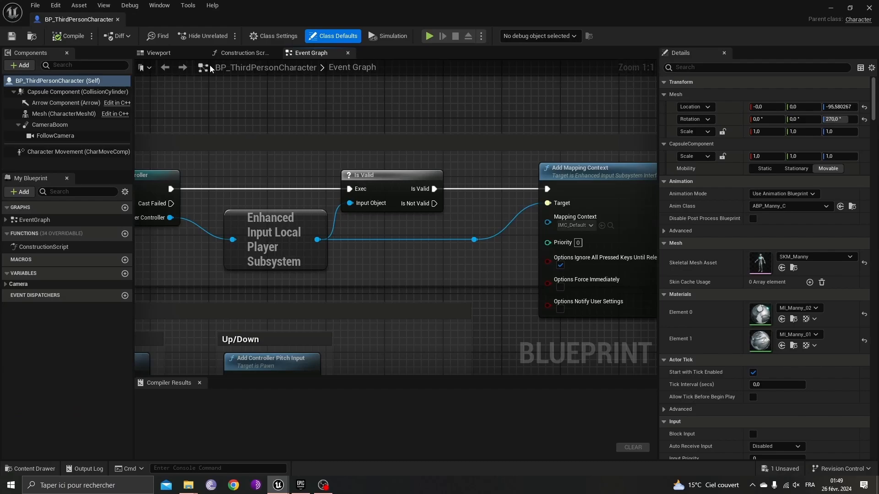
left_click(308, 53)
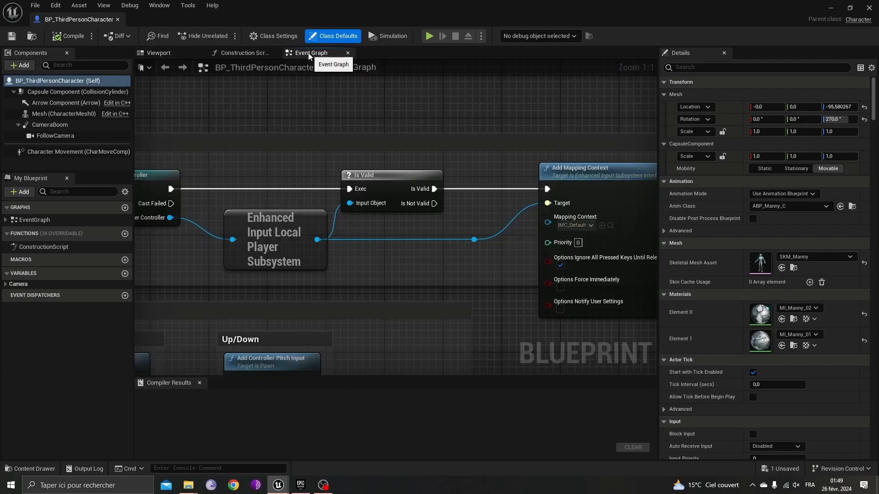
Delete the two unused InputAxis event nodes, for back and left righ, beside the Movement Input section.
scroll(429, 217, "down", 8)
right_click_drag(445, 255, 459, 165)
scroll(371, 303, "up", 4)
right_click_drag(367, 309, 397, 237)
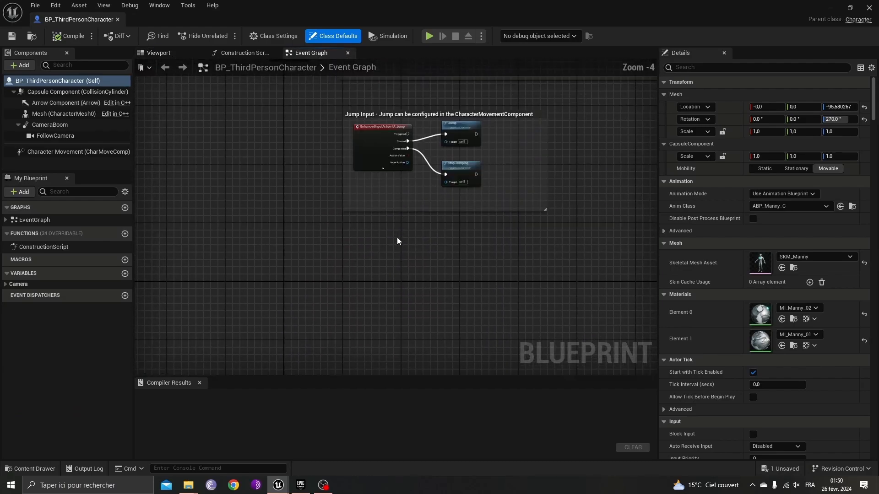
scroll(398, 183, "up", 2)
right_click_drag(398, 154, 395, 281)
right_click_drag(441, 164, 477, 304)
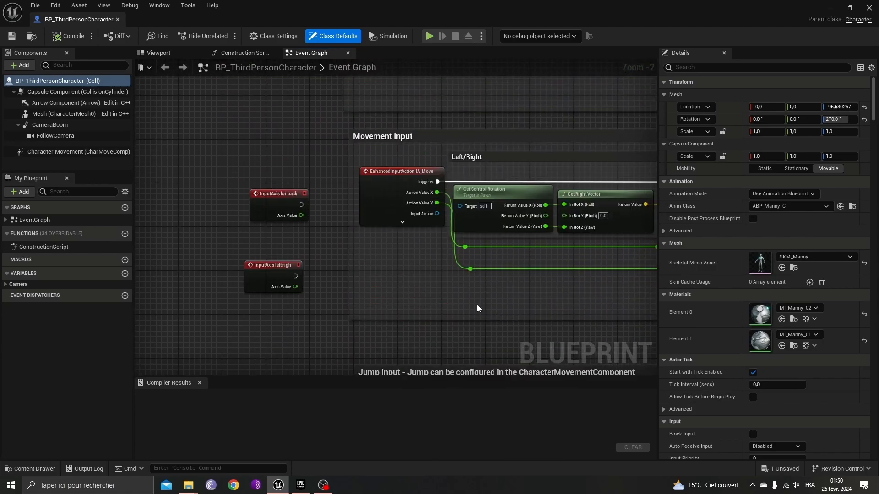
left_click_drag(258, 292, 258, 293)
key("Delete")
Add a Left Shift keyboard event node below the Jump Input section, with context-sensitive action filtering turned off.
right_click_drag(449, 314, 255, 493)
right_click_drag(295, 162, 313, 241)
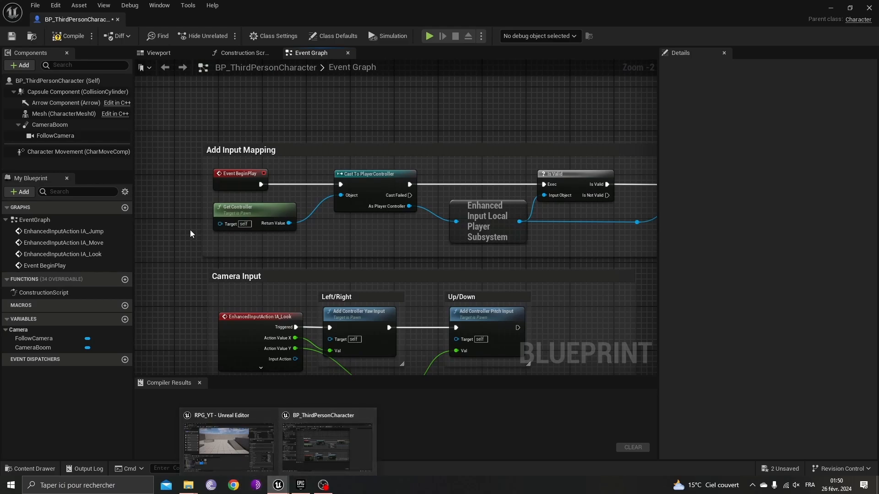
right_click_drag(191, 230, 223, 101)
right_click_drag(280, 211, 290, 59)
right_click_drag(316, 275, 303, 95)
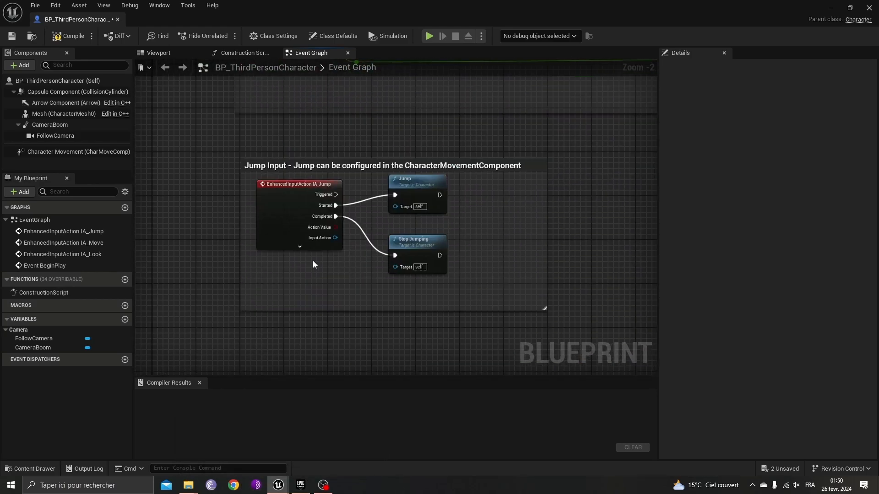
right_click_drag(314, 296, 355, 129)
right_click(289, 212)
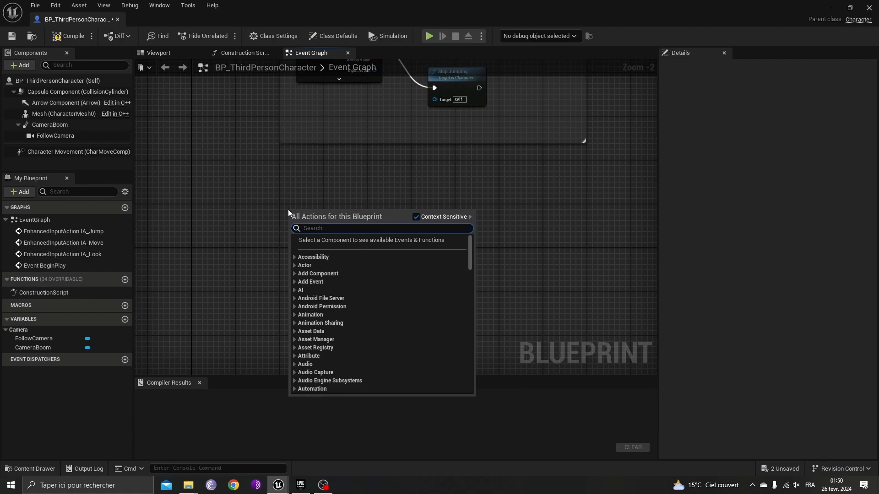
type("left")
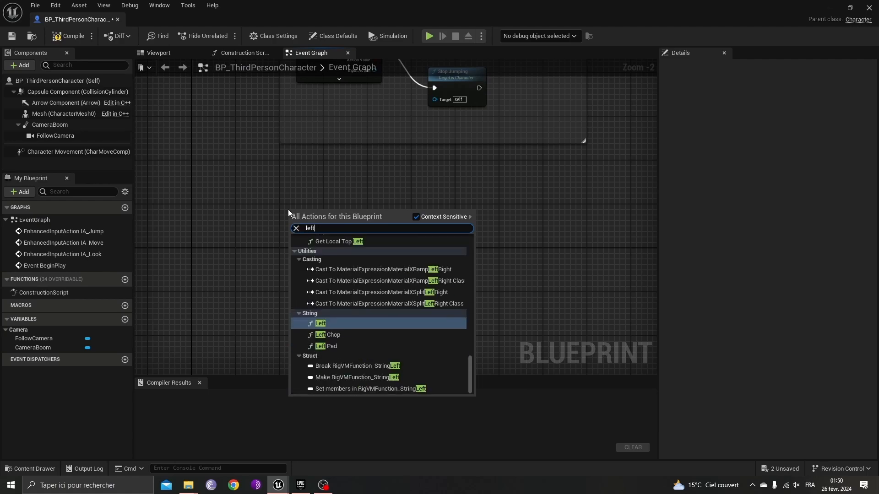
type(" maj inpu")
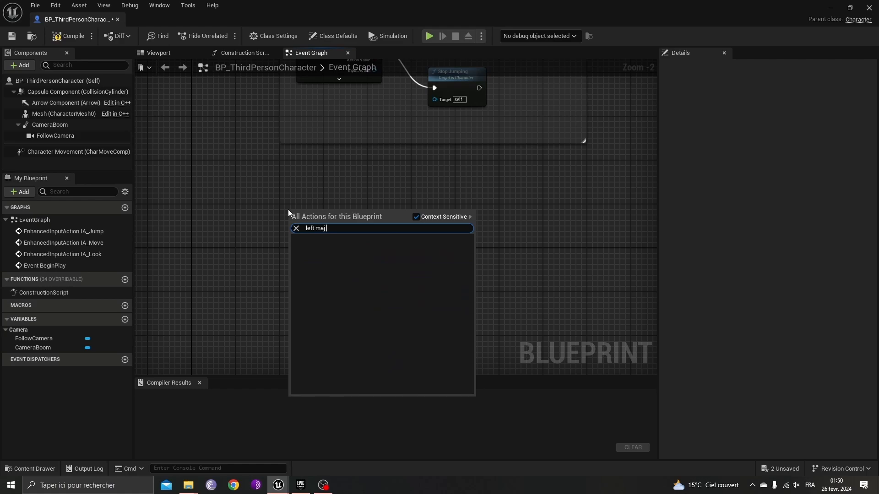
left_click(415, 217)
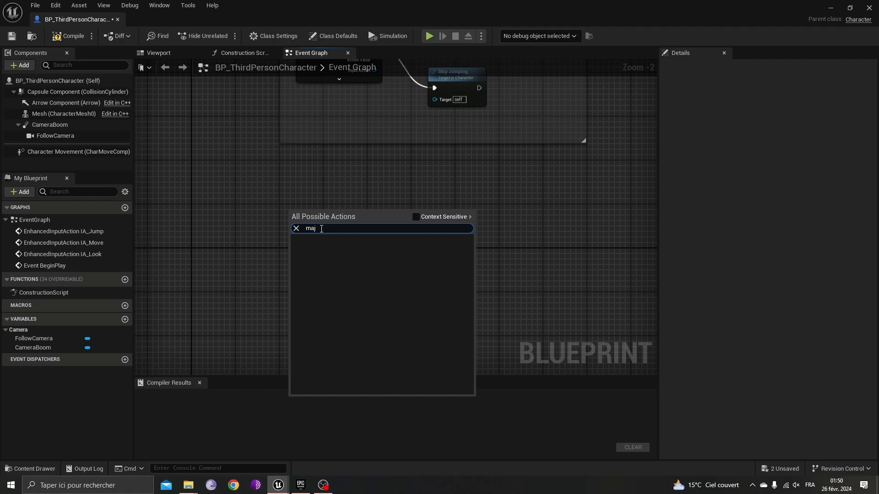
left_click(296, 228)
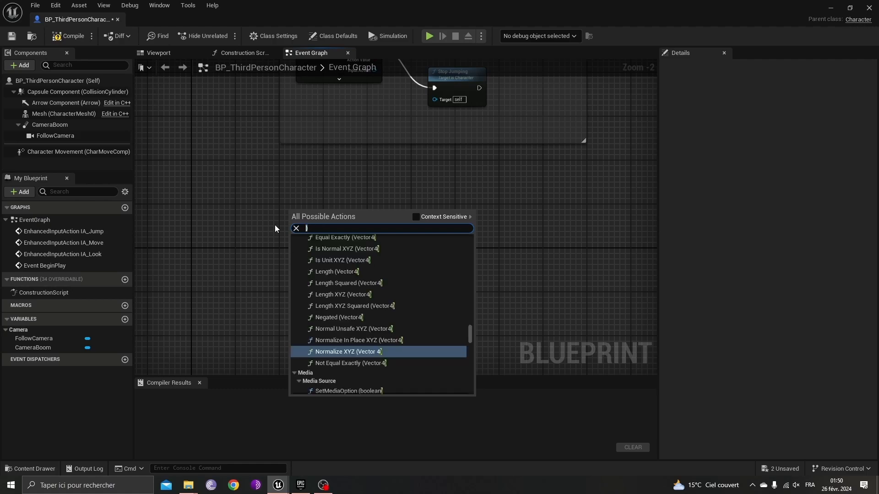
type("left shif")
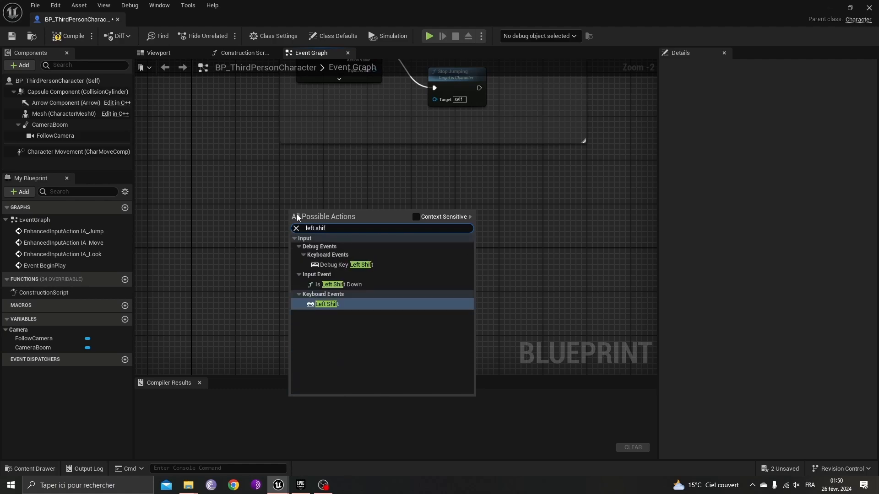
left_click(339, 304)
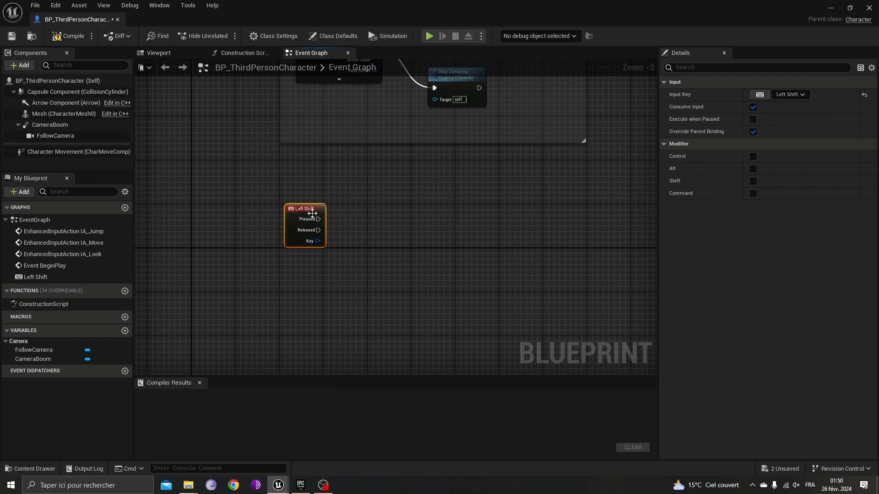
left_click_drag(312, 213, 307, 225)
Add a Character Movement reference and use it as target of a Set Max Walk Speed node with the speed set to 350.
left_click_drag(69, 151, 381, 244)
type("set m")
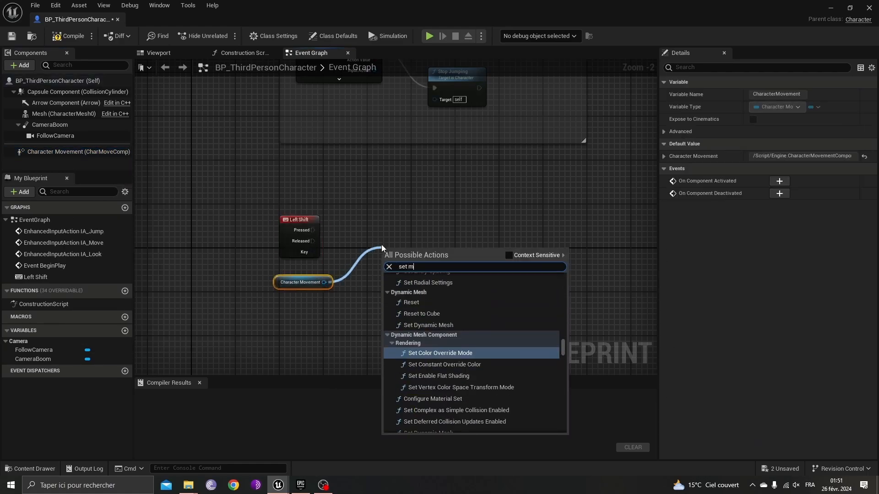
type("ax ")
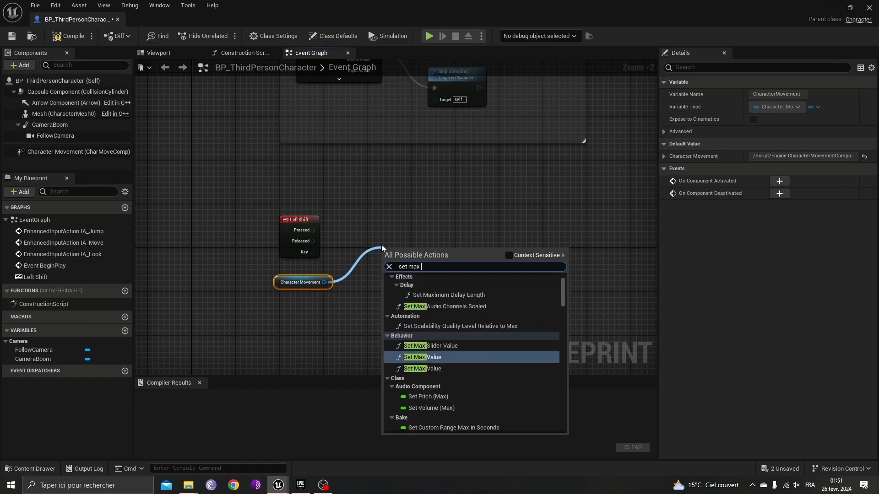
type("walk")
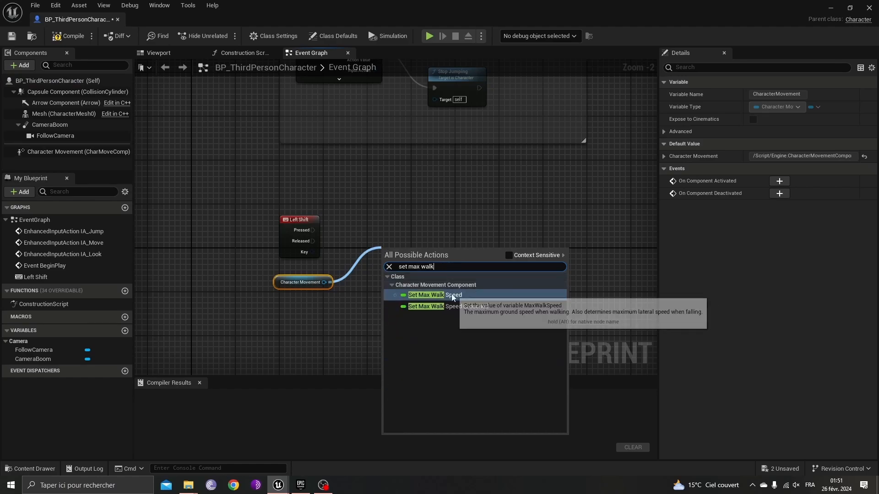
left_click(452, 295)
type("350")
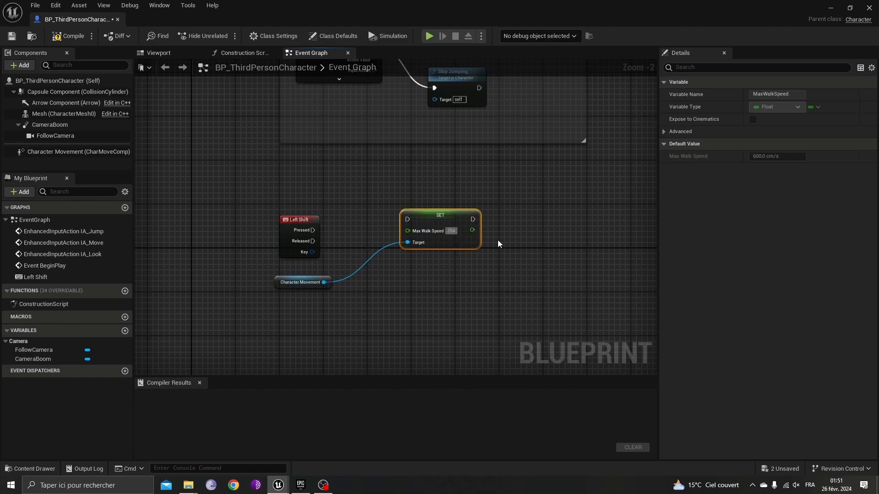
left_click(607, 176)
Open the rpg_loc_bs blend space from ThirdPerson's animations folder, check the run sample's axis value, and return to the character blueprint.
left_click(832, 10)
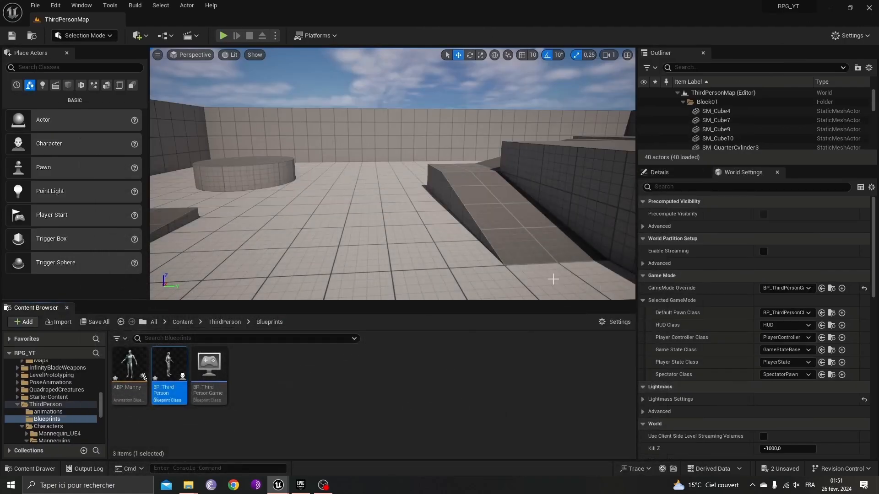
left_click(224, 322)
double_click(127, 364)
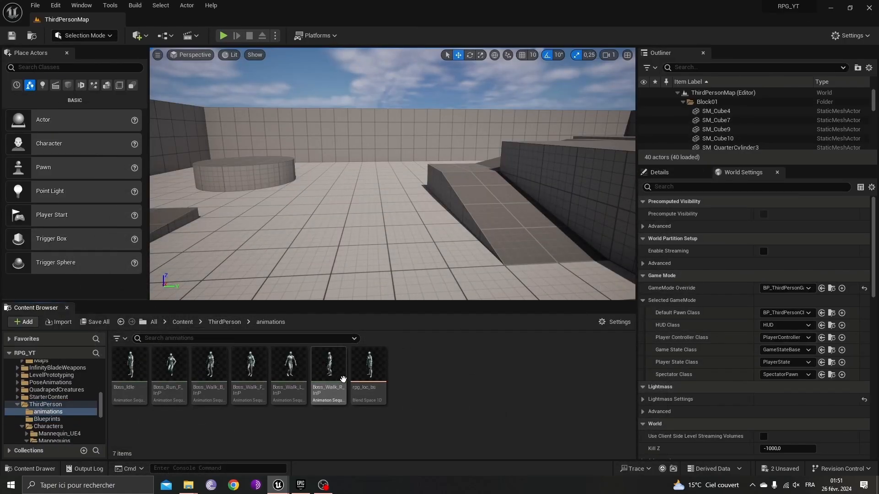
double_click(382, 376)
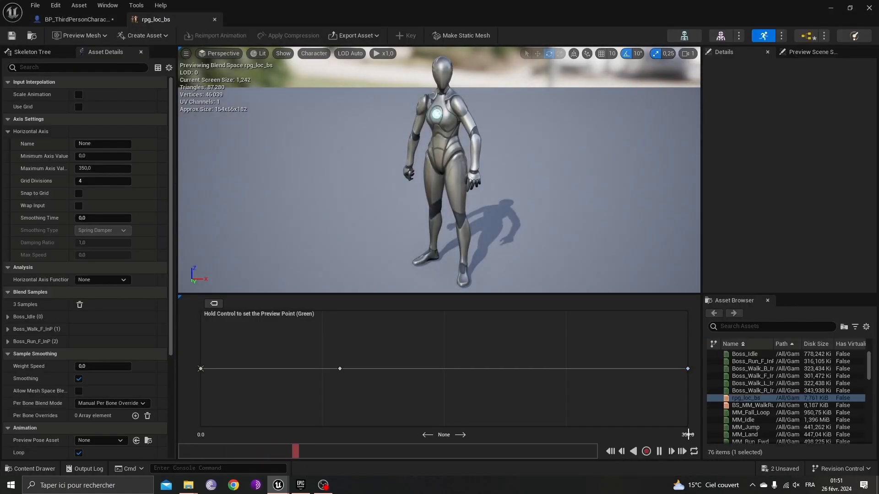
left_click(75, 19)
Connect Left Shift's Pressed output to the Set Max Walk Speed node and move the Character Movement reference below them.
left_click_drag(313, 230, 313, 234)
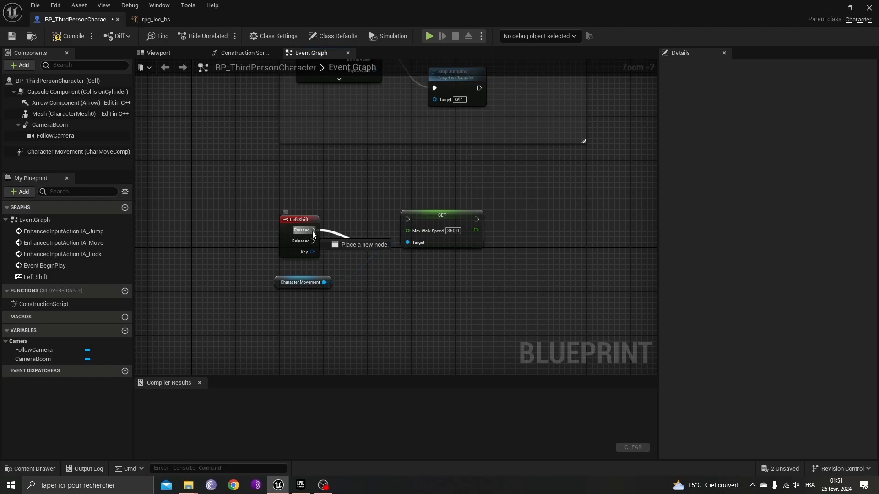
left_click_drag(431, 220, 441, 231)
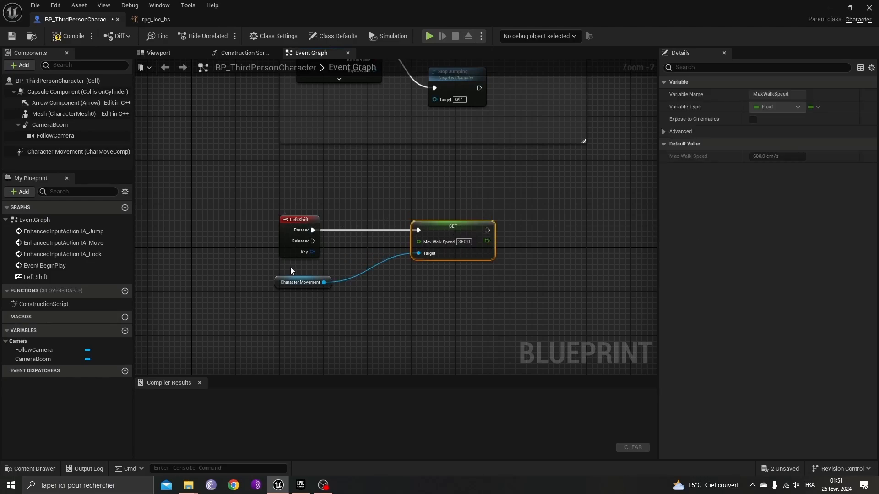
left_click_drag(284, 286, 340, 336)
Duplicate the Set Max Walk Speed node, trigger the copy from Left Shift's Released output, and connect Character Movement as its target.
left_click(446, 229)
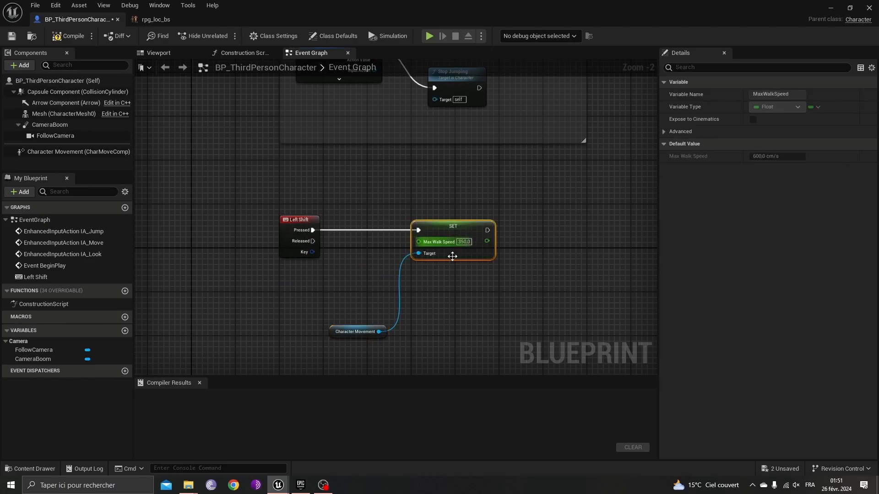
key("ctrl+c")
key("ctrl+v")
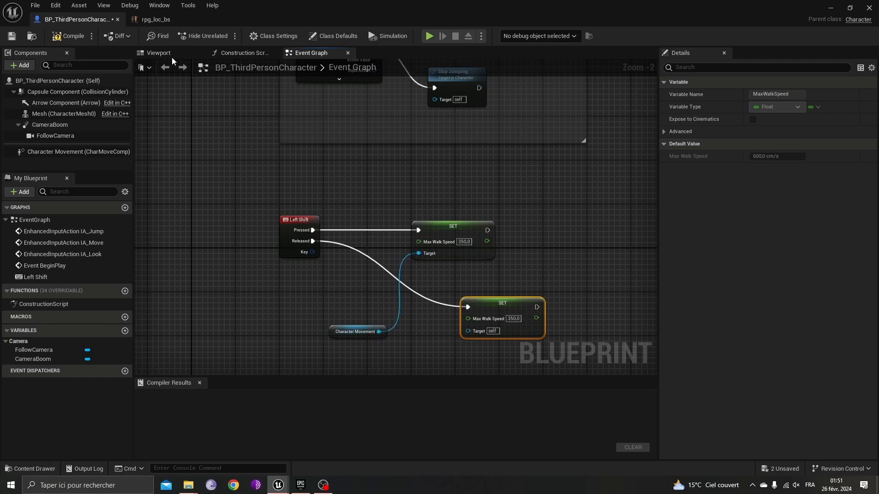
left_click(180, 23)
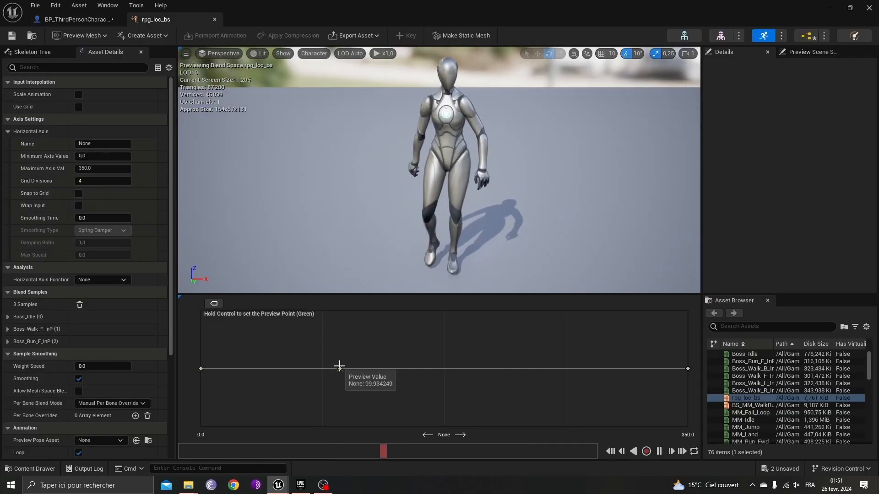
left_click(91, 19)
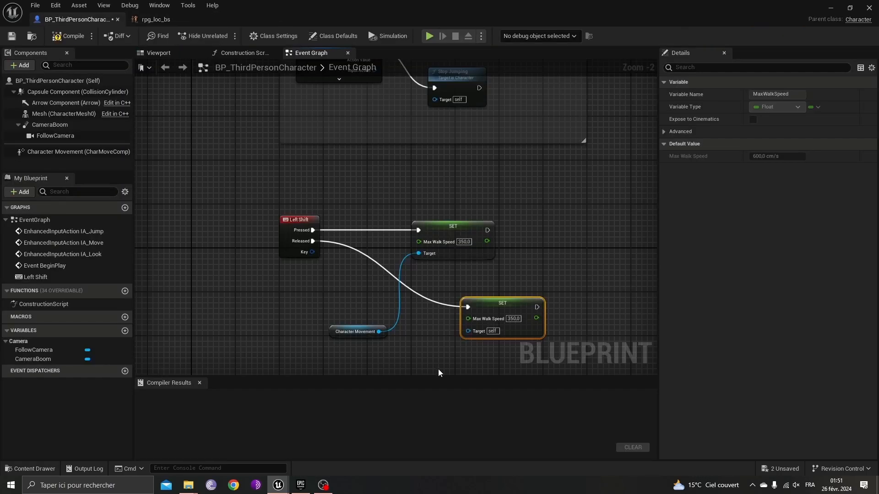
left_click_drag(503, 313, 448, 286)
left_click_drag(378, 332, 413, 304)
left_click_drag(339, 333, 318, 284)
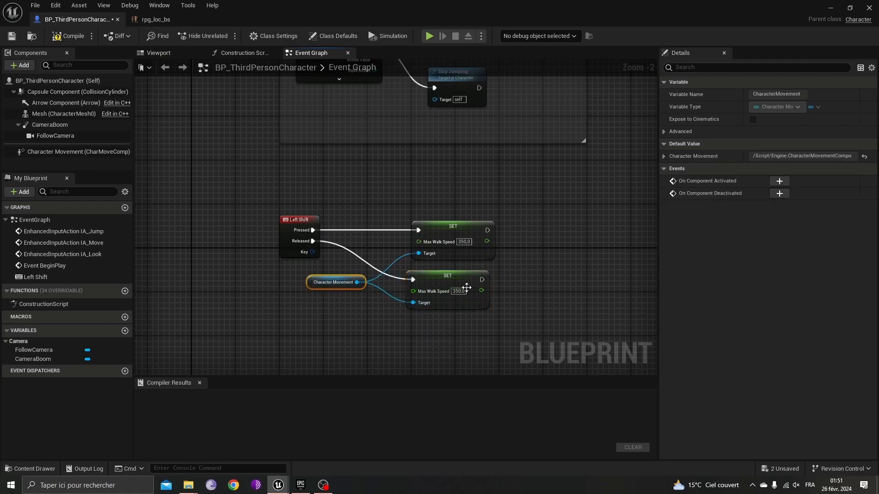
Set the Max Walk Speed on the Released branch to 100 and compile the blueprint.
type("100")
key("Return")
left_click(585, 287)
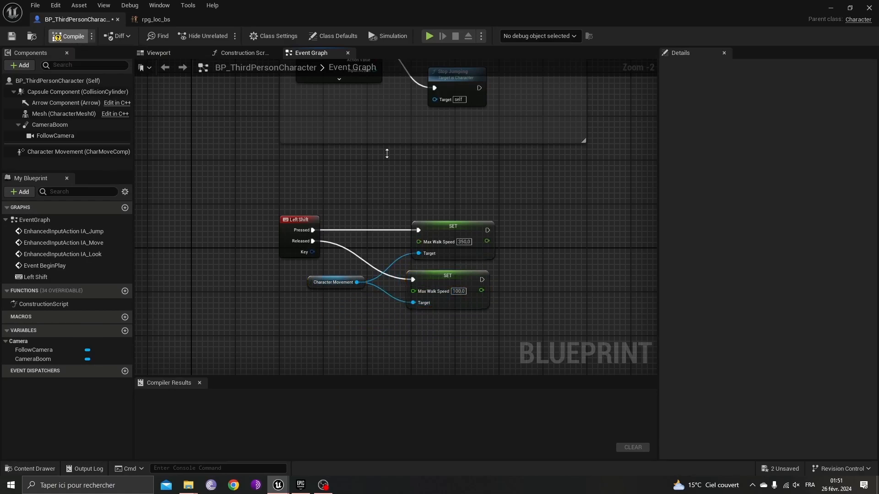
key("F7")
Tidy the layout of the Left Shift, Character Movement and Set nodes, then compile and close the character blueprint.
left_click_drag(310, 284, 350, 267)
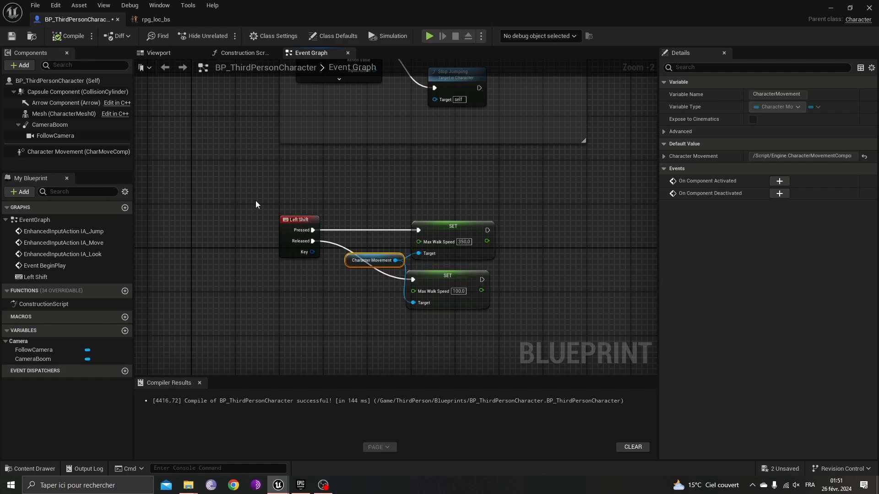
left_click_drag(299, 224, 275, 223)
left_click_drag(512, 219, 390, 285)
left_click_drag(481, 231, 535, 231)
left_click_drag(278, 221, 311, 221)
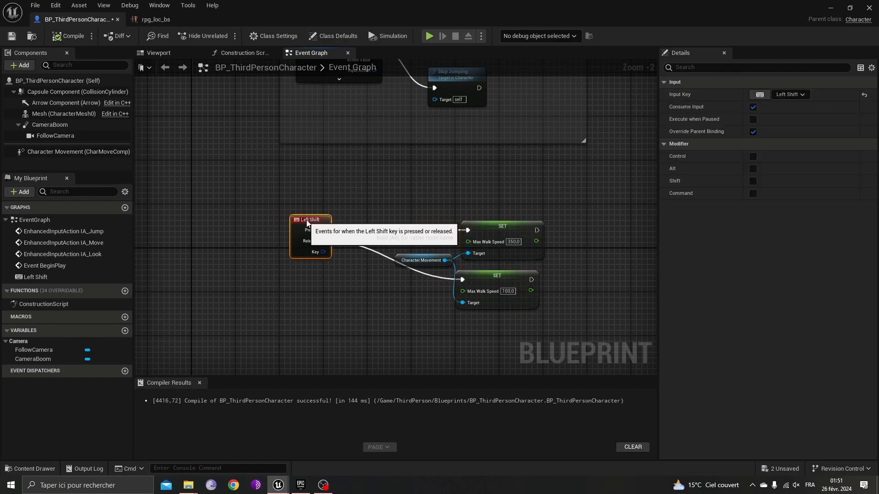
left_click(82, 37)
left_click(869, 8)
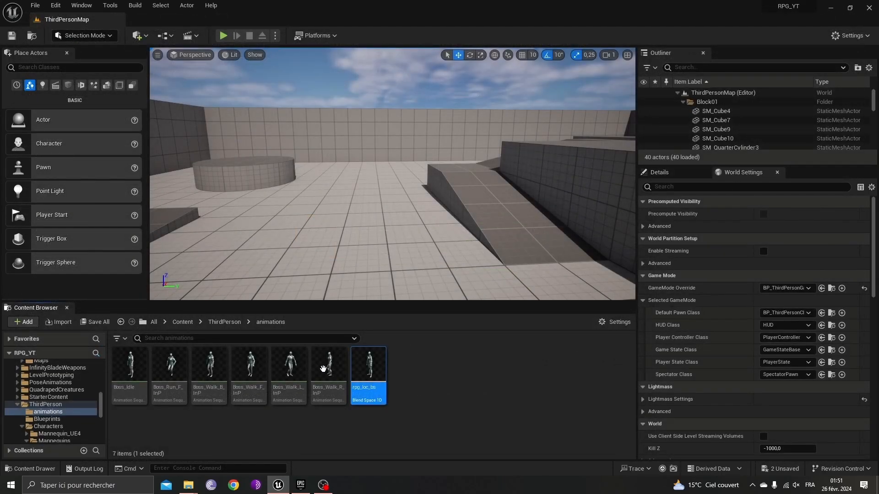
Open the ABP_Manny animation blueprint from ThirdPerson's Blueprints folder.
left_click(237, 323)
double_click(168, 366)
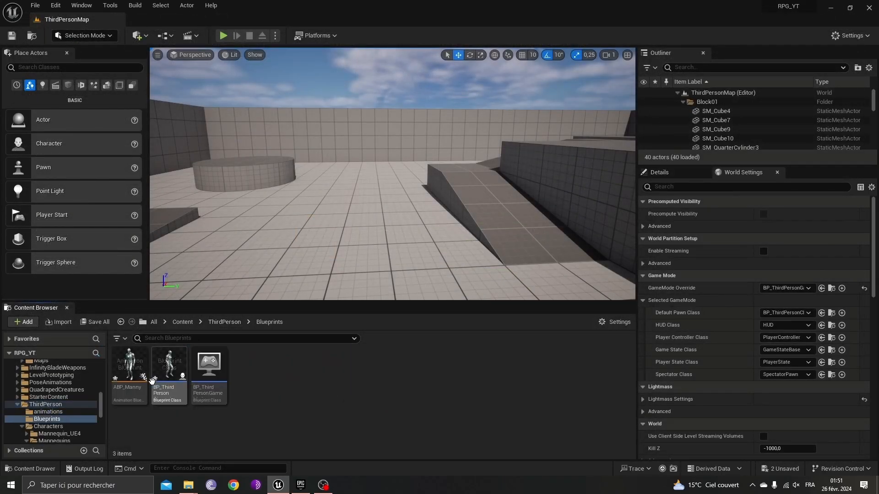
double_click(141, 377)
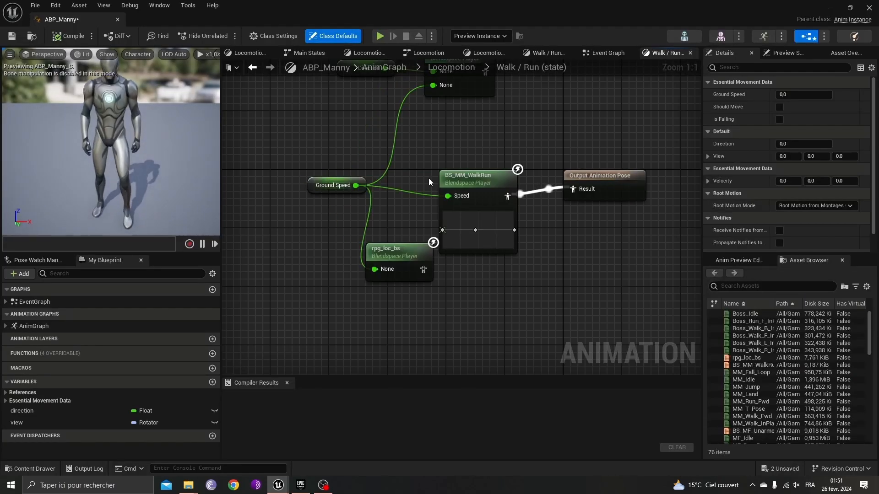
Disconnect BS_MM_WalkRun from Ground Speed and the Output Animation Pose in the Walk / Run state, and move it out of the way.
right_click_drag(490, 182, 471, 124)
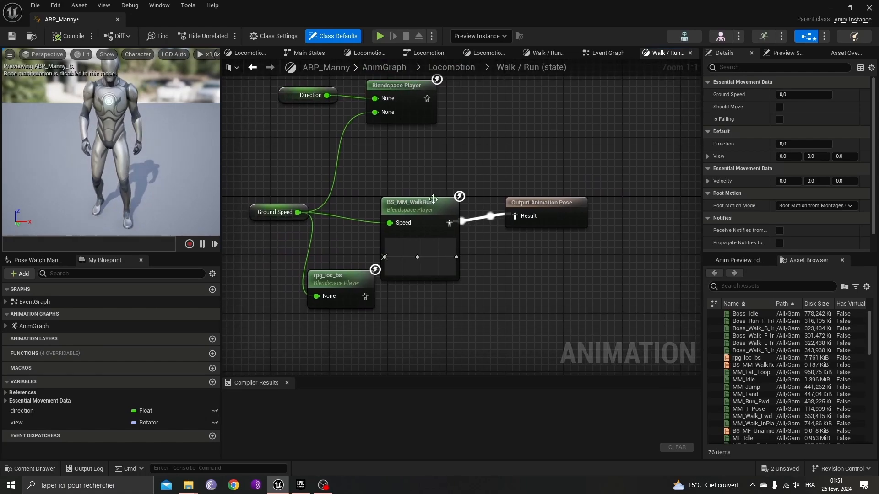
left_click_drag(517, 207, 613, 214)
left_click_drag(430, 229, 503, 222)
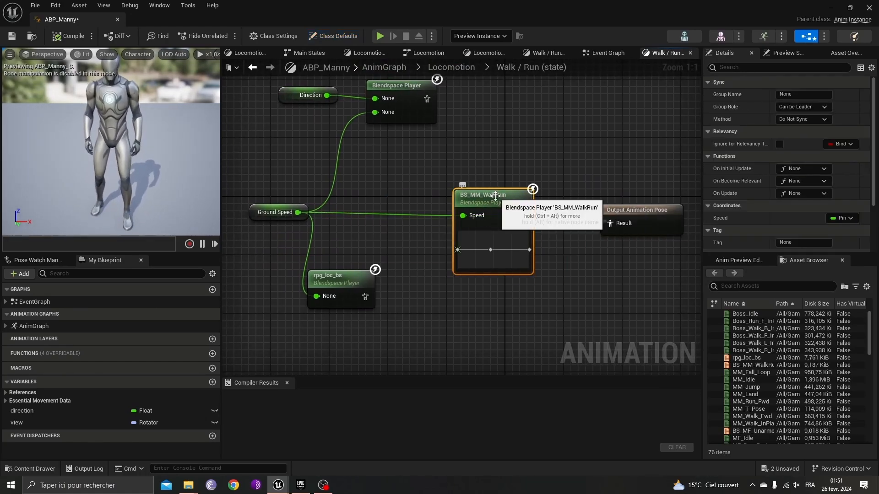
left_click(542, 218, "alt")
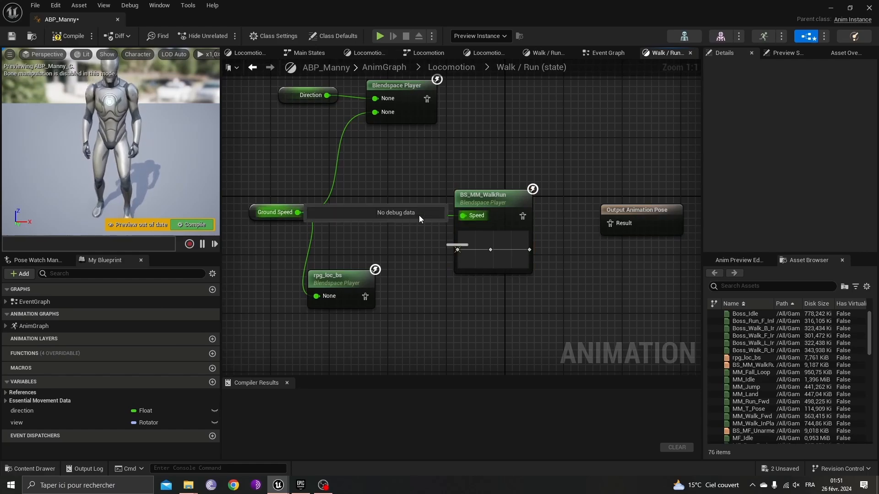
left_click_drag(481, 196, 488, 335)
Replace the existing rpg_loc_bs blendspace player with a fresh one placed beside the Output Animation Pose.
left_click_drag(340, 277, 438, 249)
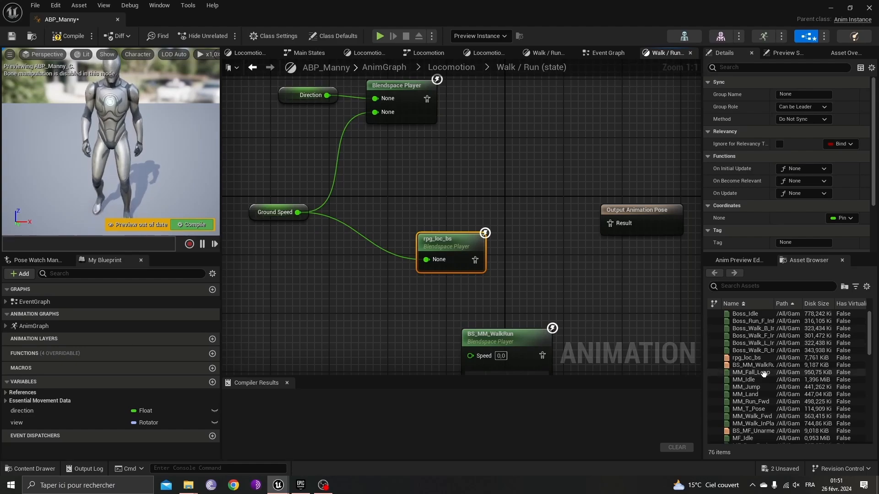
left_click_drag(747, 357, 480, 180)
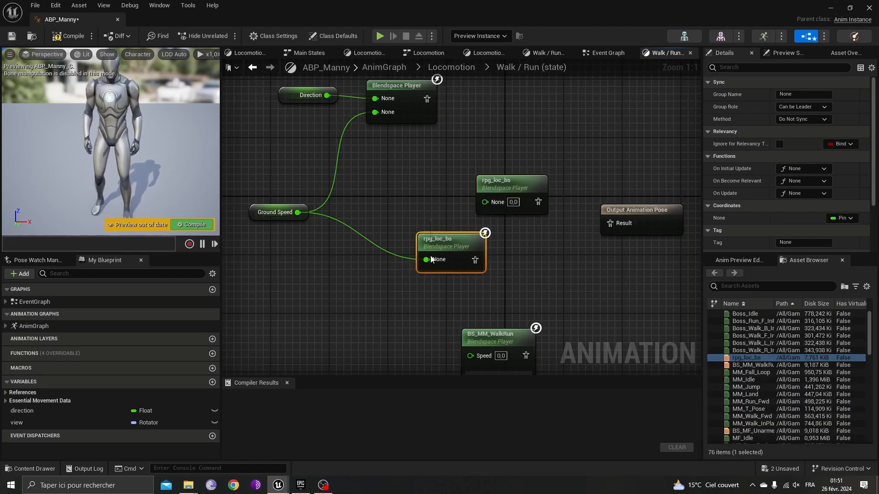
key("Delete")
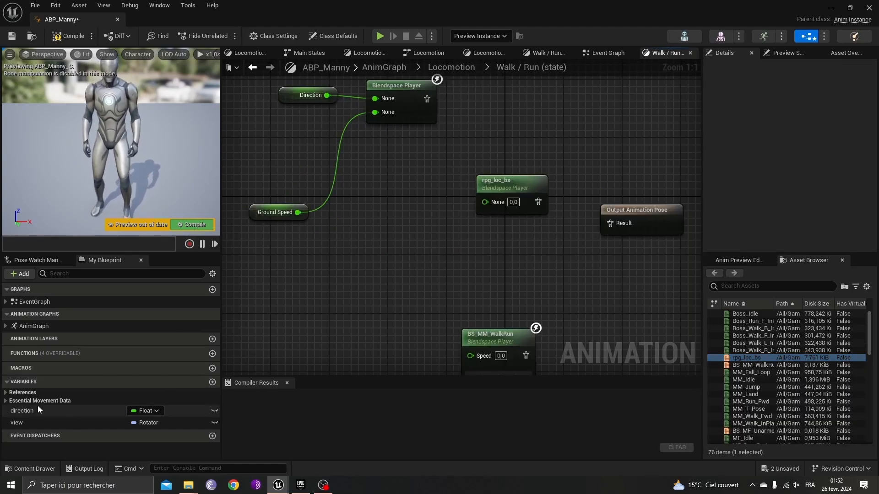
Wire the Ground Speed variable into rpg_loc_bs, connect its pose to the Output Animation Pose, and compile the animation blueprint.
left_click_drag(26, 412, 53, 406)
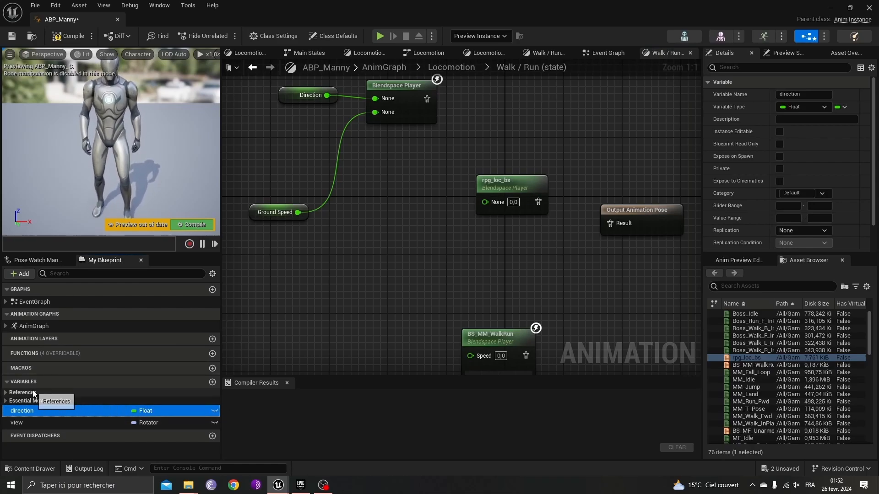
left_click(5, 393)
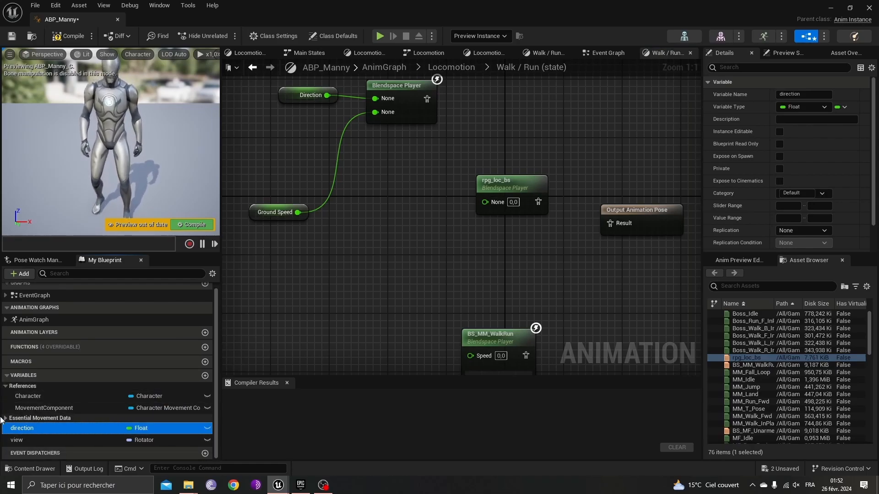
left_click(5, 419)
left_click_drag(41, 385, 74, 389)
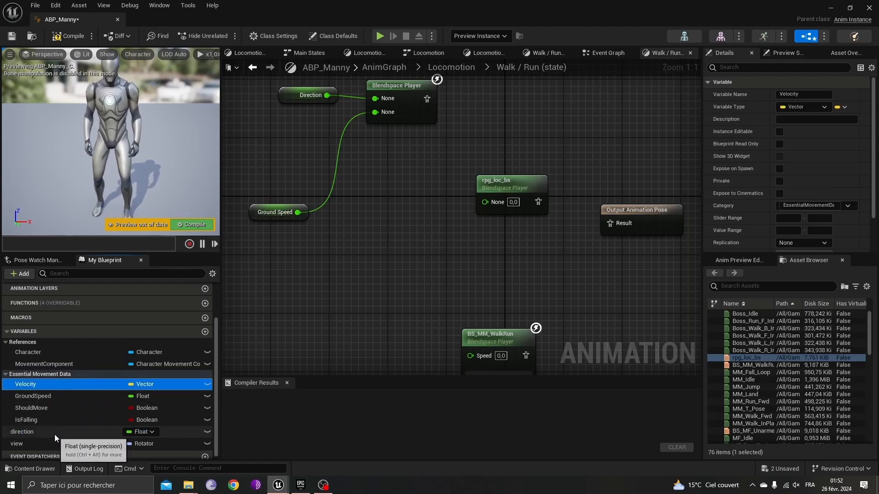
left_click(51, 397)
left_click_drag(156, 367, 296, 264)
left_click_drag(266, 221, 610, 223)
left_click(328, 185, "alt")
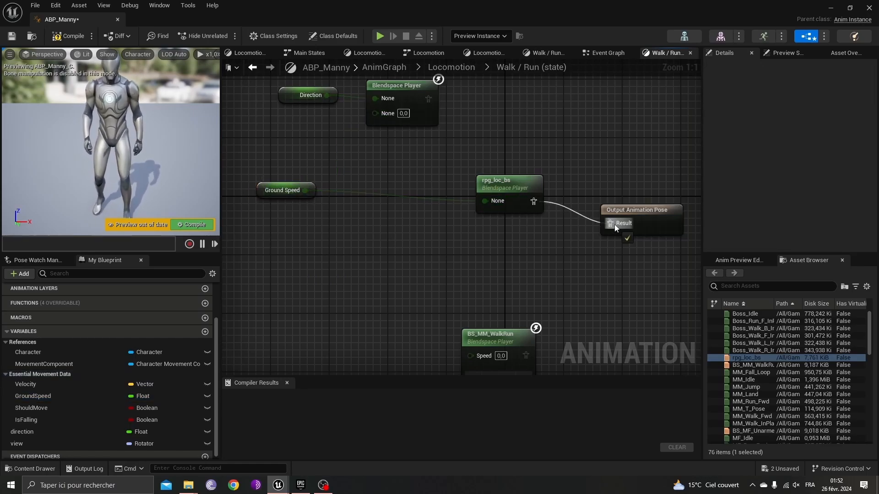
left_click_drag(501, 180, 501, 196)
left_click(69, 36)
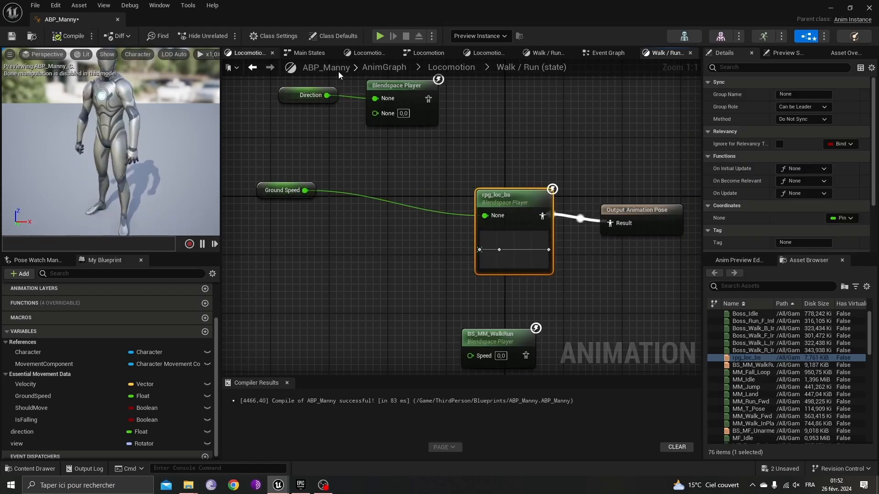
left_click_drag(266, 190, 294, 220)
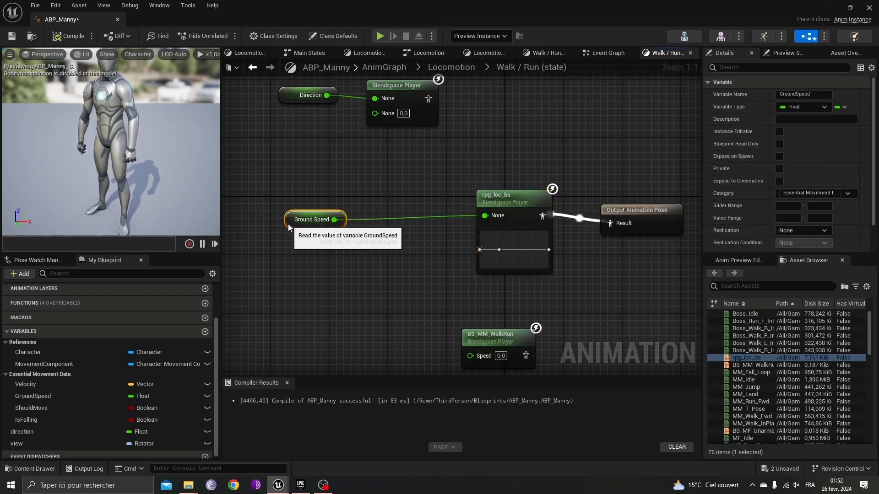
Reposition the Idle state nearer Walk / Run in the Locomotion state machine, inspect its contents, and reopen the Walk / Run state.
left_click(464, 69)
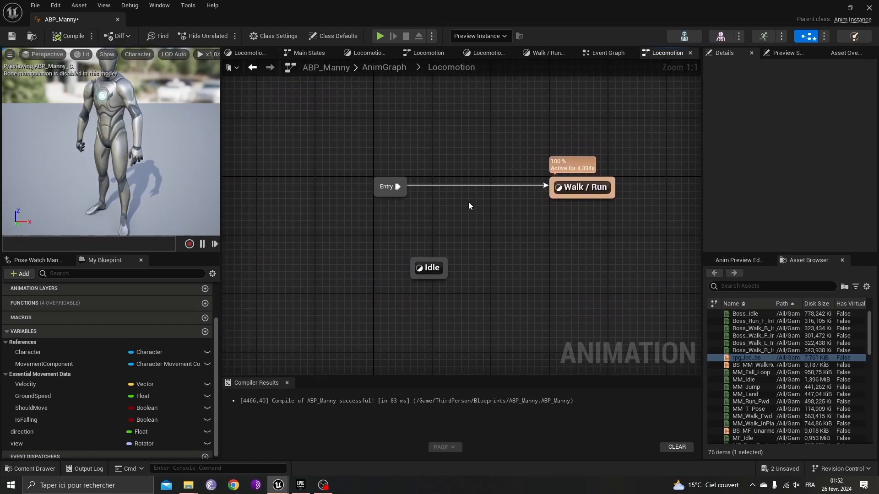
left_click_drag(436, 266, 458, 245)
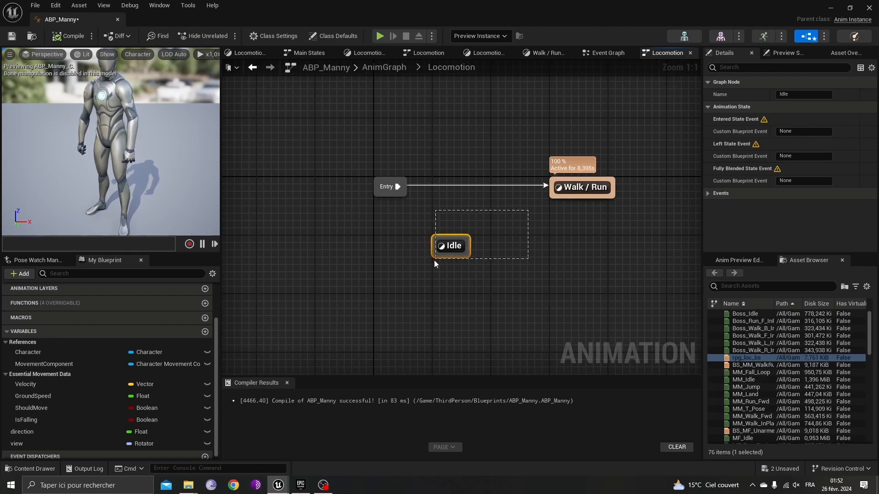
left_click(385, 67)
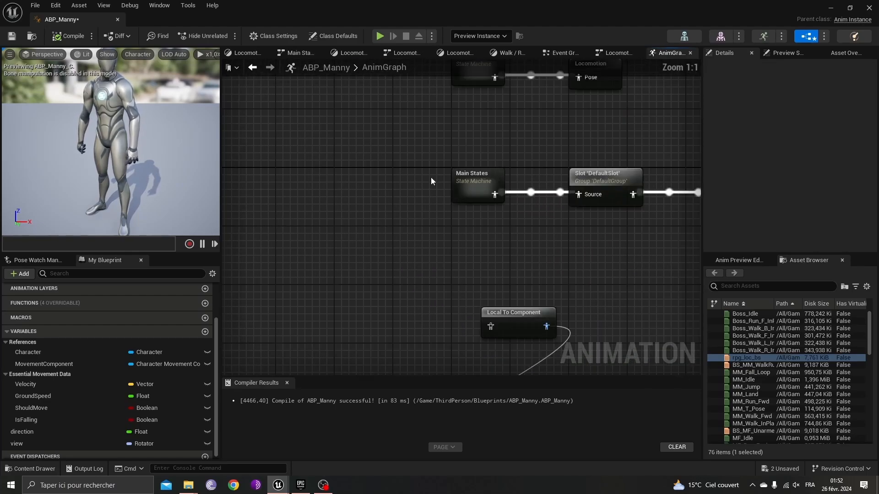
double_click(353, 165)
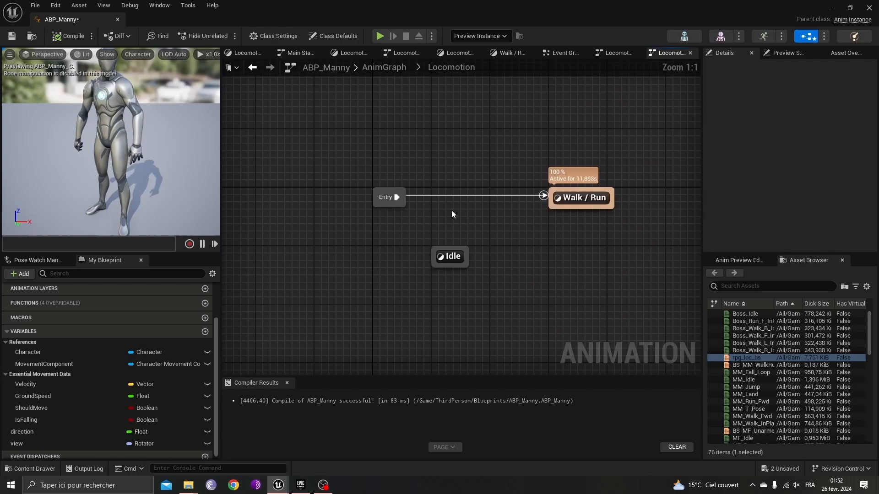
double_click(454, 254)
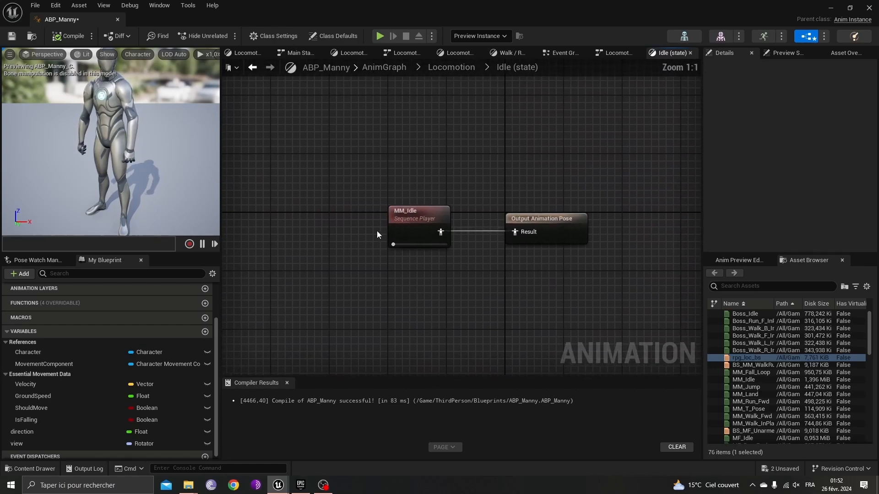
left_click(466, 69)
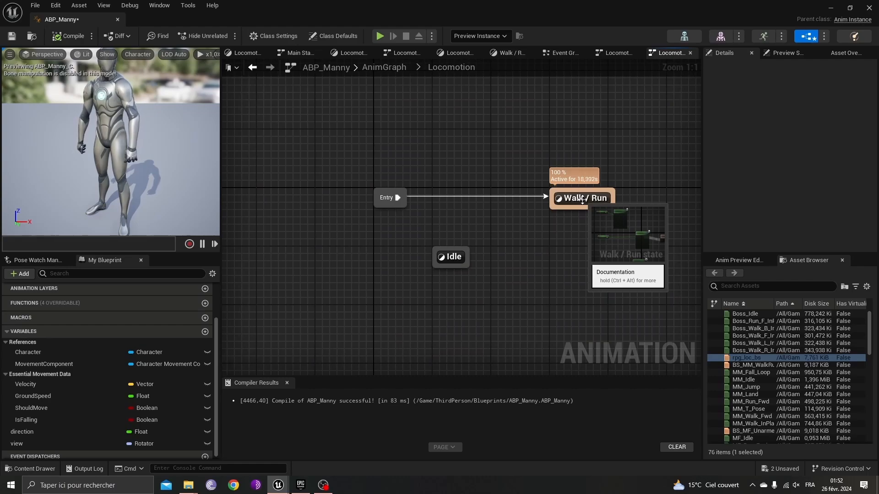
double_click(582, 199)
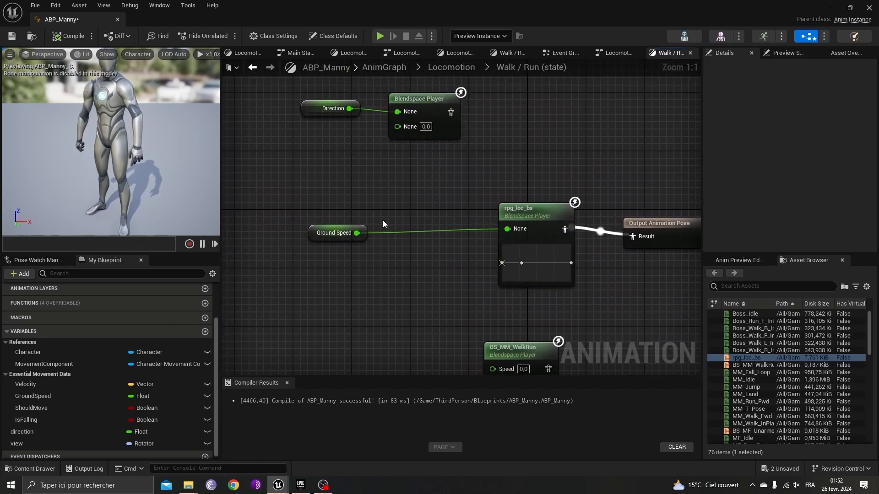
Align the Output Animation Pose and Ground Speed nodes with rpg_loc_bs in the Walk / Run state.
left_click(320, 227)
left_click(393, 190)
right_click_drag(410, 184, 326, 166)
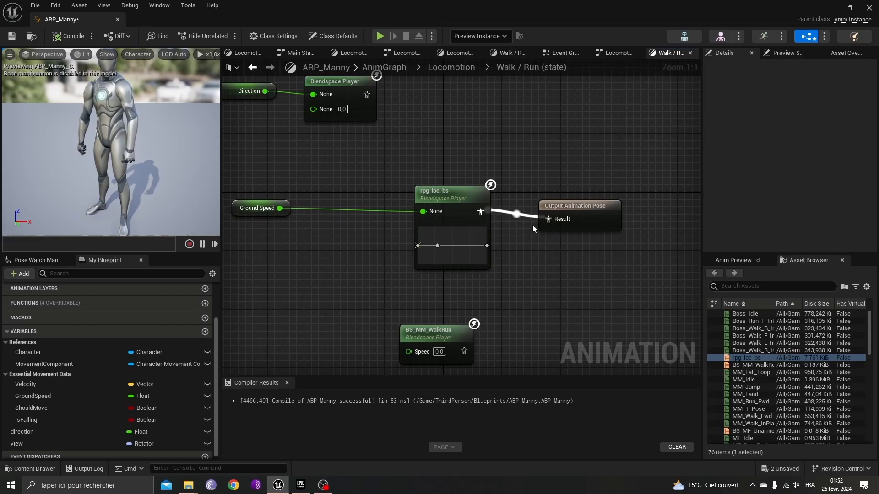
left_click_drag(567, 221, 580, 212)
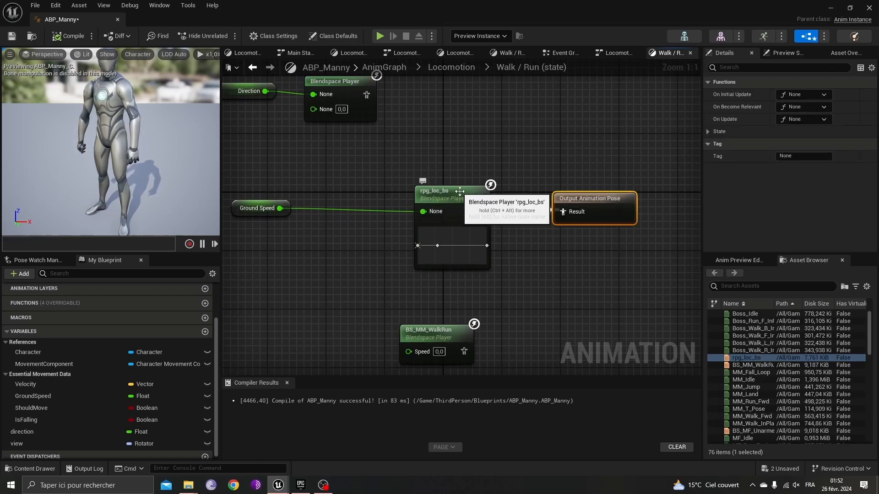
left_click(260, 206)
right_click_drag(248, 199, 306, 206)
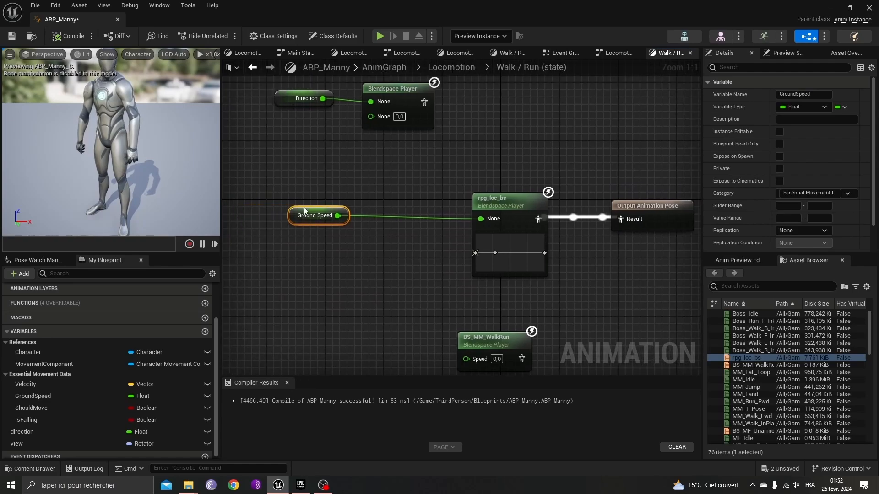
left_click_drag(313, 212, 340, 211)
Delete the unused Direction, empty Blendspace Player and BS_MM_WalkRun nodes from the Walk / Run state, and compile.
left_click_drag(447, 148, 306, 93)
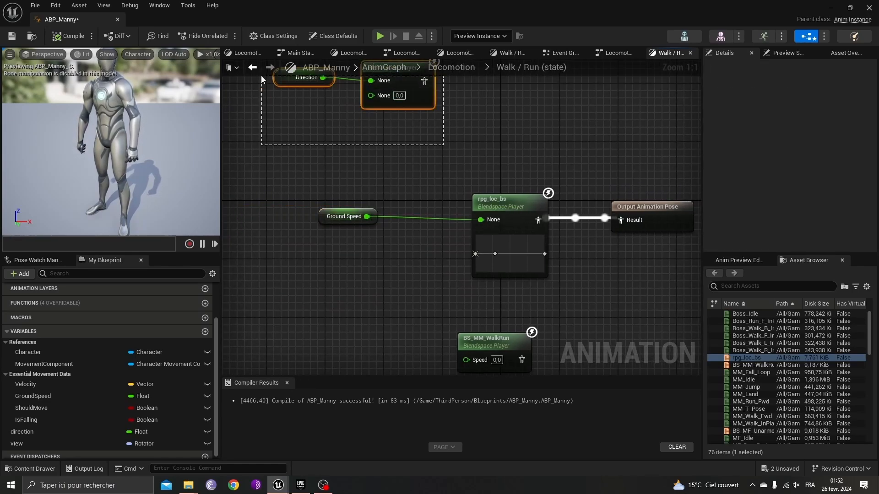
key("Delete")
left_click(62, 41)
right_click_drag(388, 268, 338, 184)
left_click_drag(378, 229, 435, 300)
key("Delete")
left_click(80, 39)
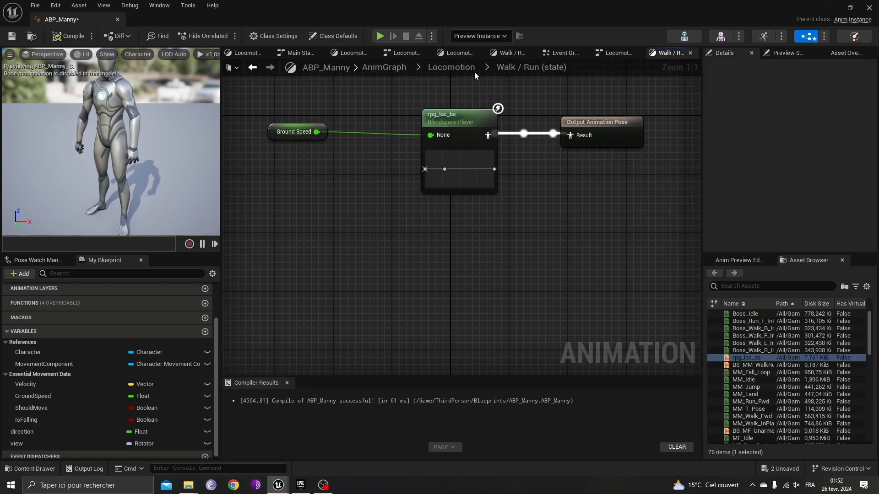
Go back to the AnimGraph and examine the states and transitions in the Main States state machine.
left_click(471, 68)
left_click(385, 68)
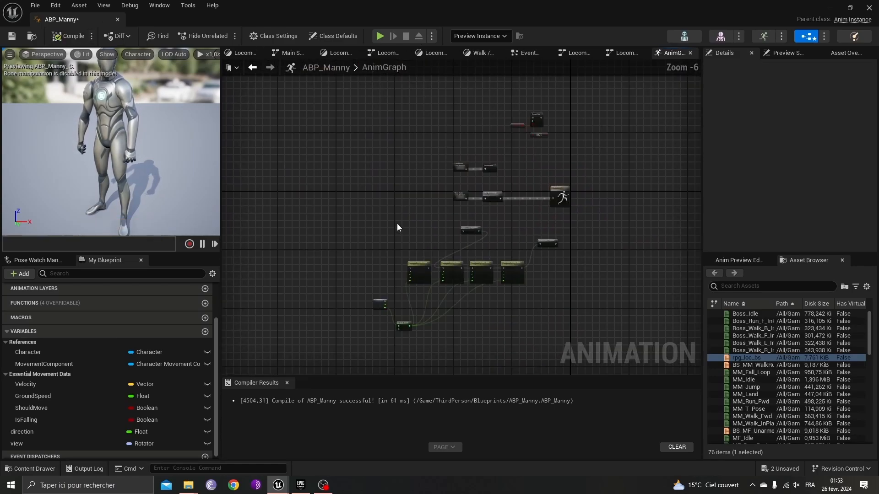
scroll(476, 185, "up", 6)
right_click_drag(493, 242, 413, 249)
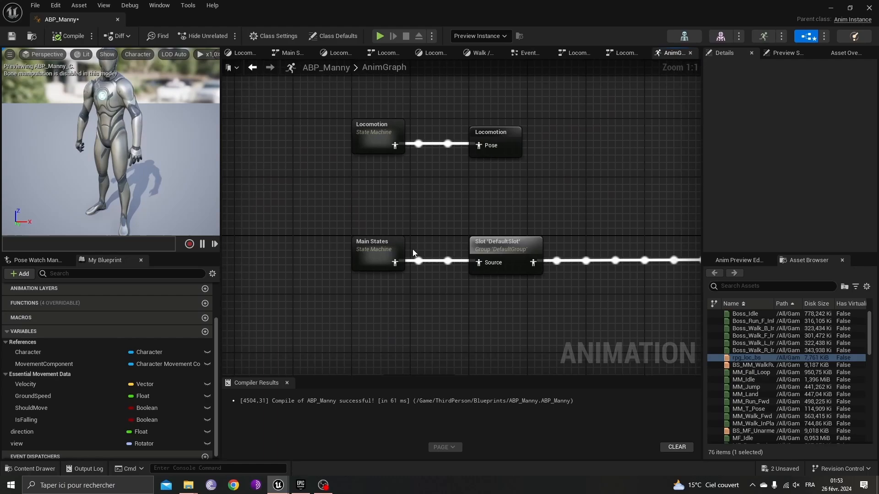
double_click(369, 256)
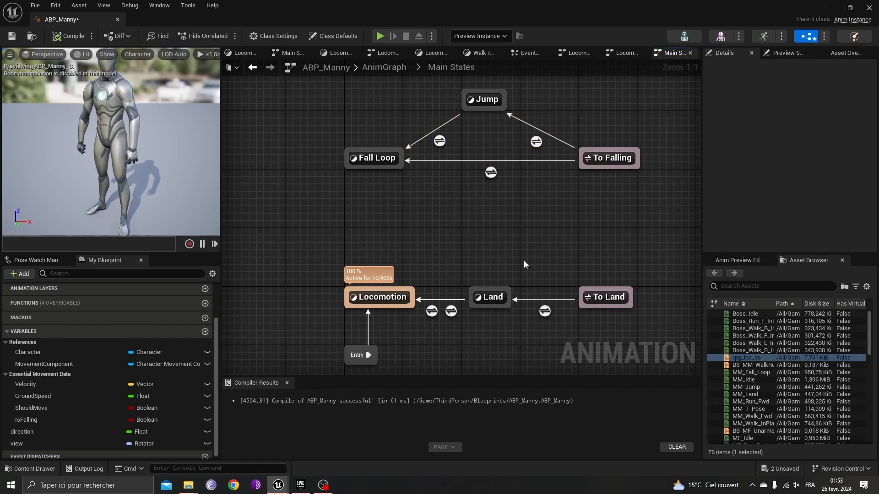
left_click(490, 173)
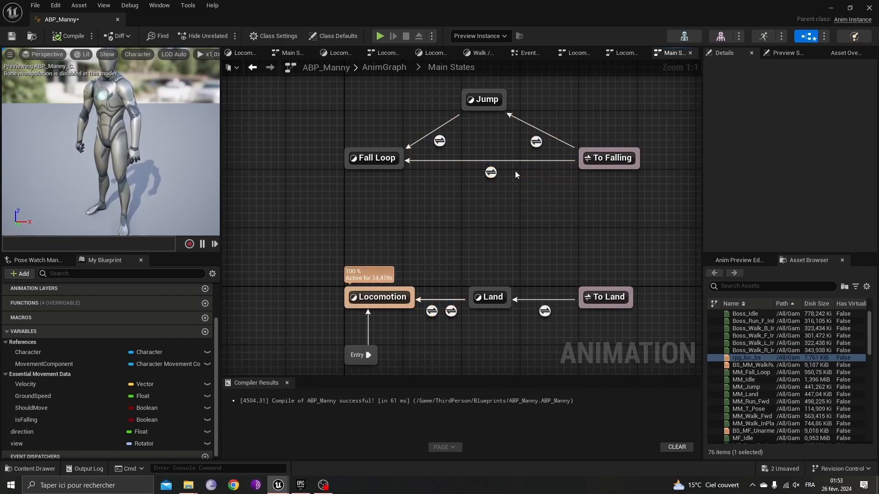
left_click(68, 36)
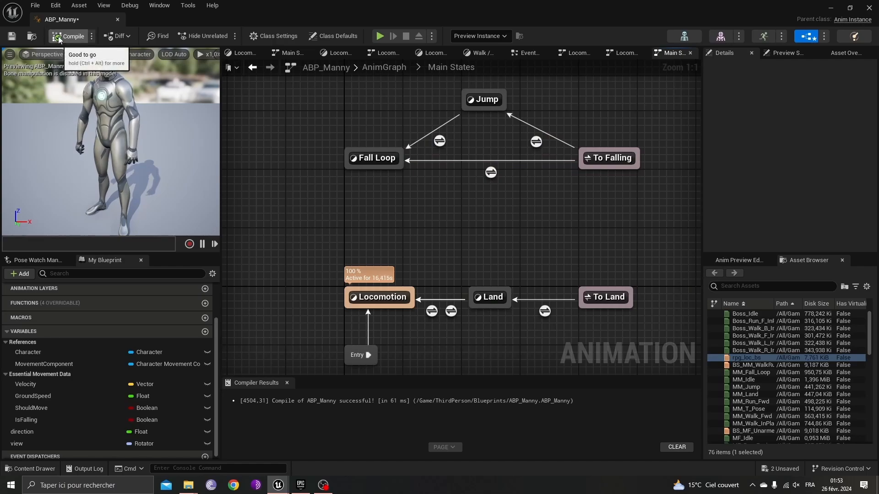
Return to the level editor and play-test ThirdPersonMap twice, moving the character around to check its locomotion, and stop each session.
left_click(832, 9)
left_click(223, 36)
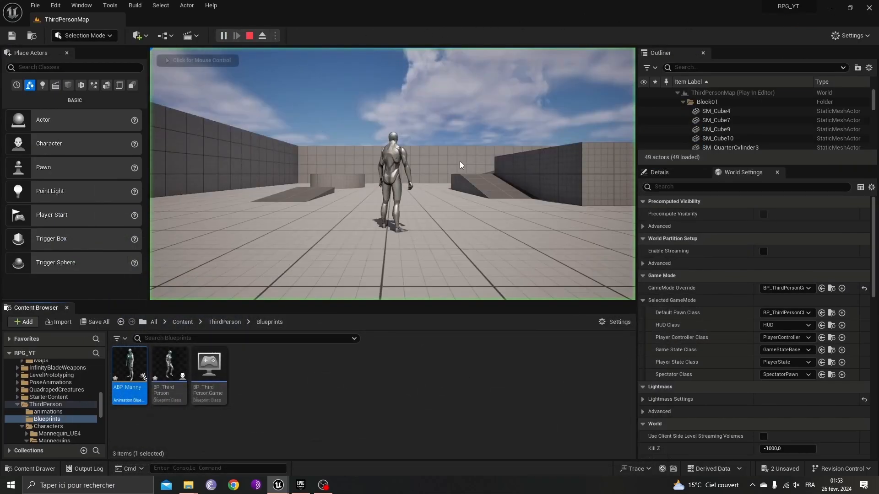
key("w")
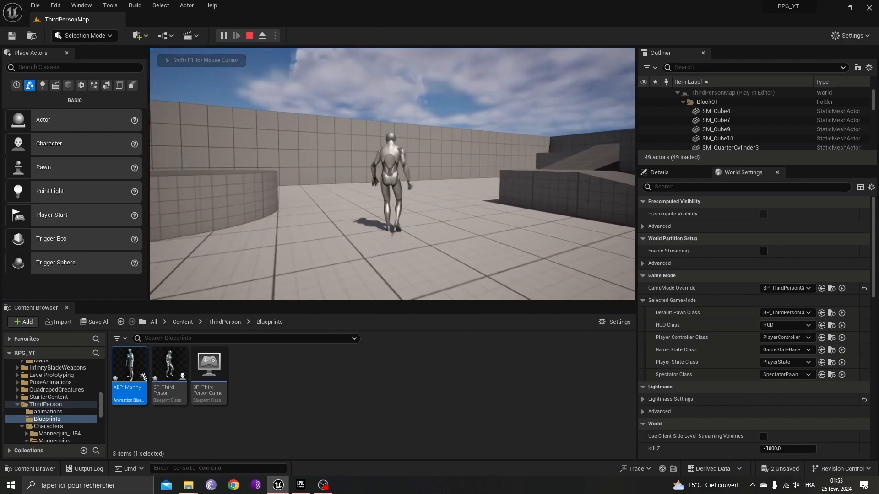
key("d")
key("s")
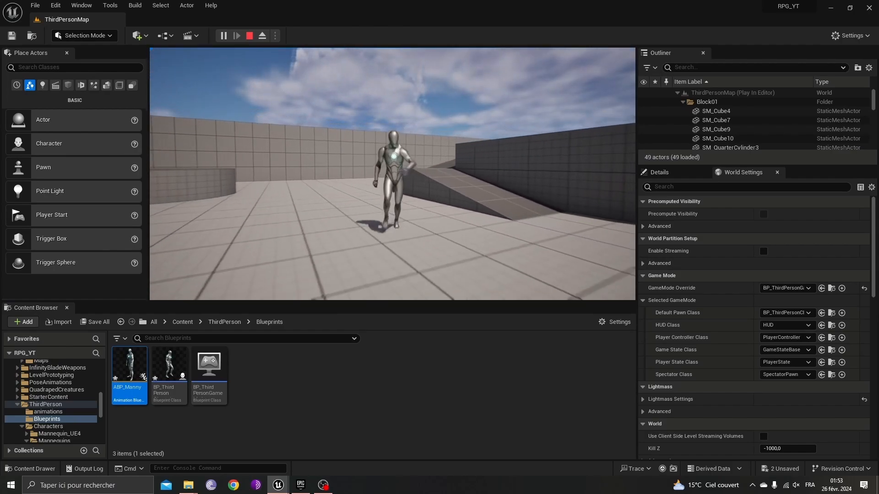
key("a")
key("w")
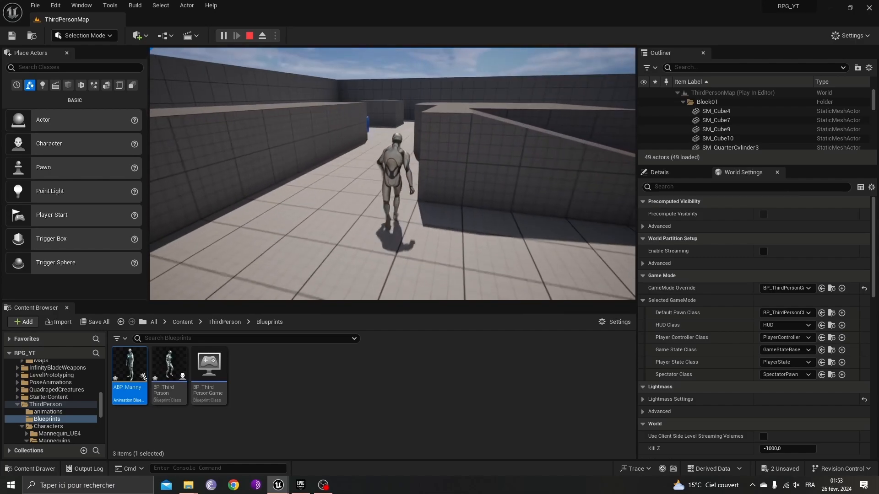
key("Escape")
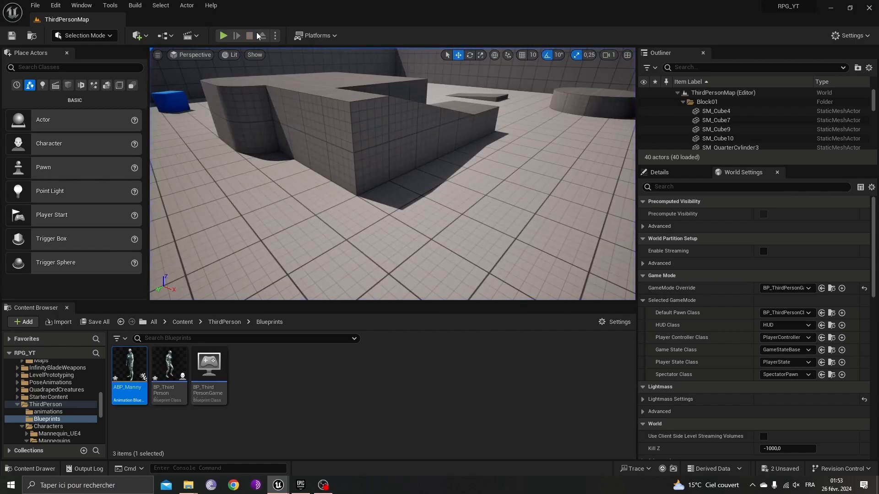
key("alt+p")
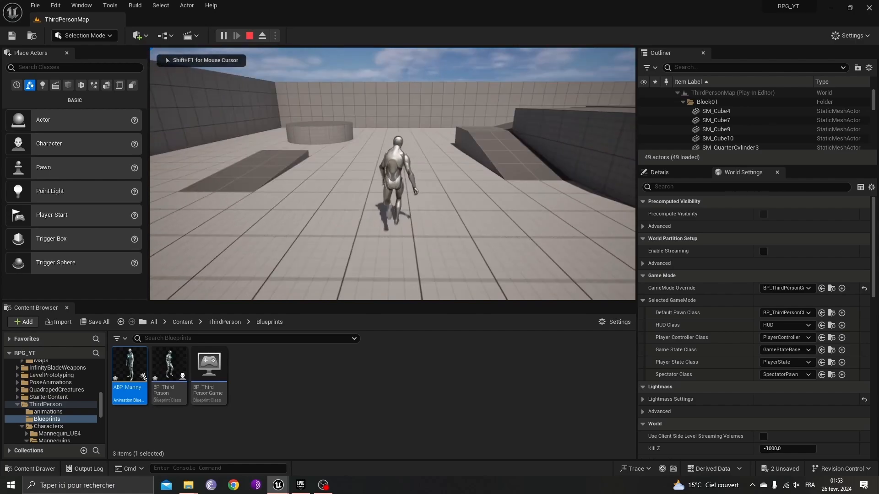
key("Escape")
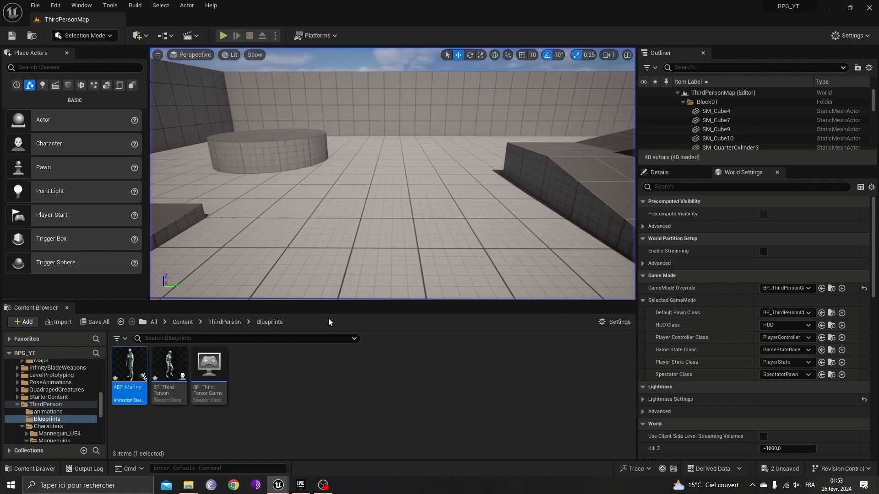
Set the Character Movement component's Max Walk Speed to 100 cm/s in BP_ThirdPersonCharacter and compile.
double_click(169, 366)
left_click(71, 152)
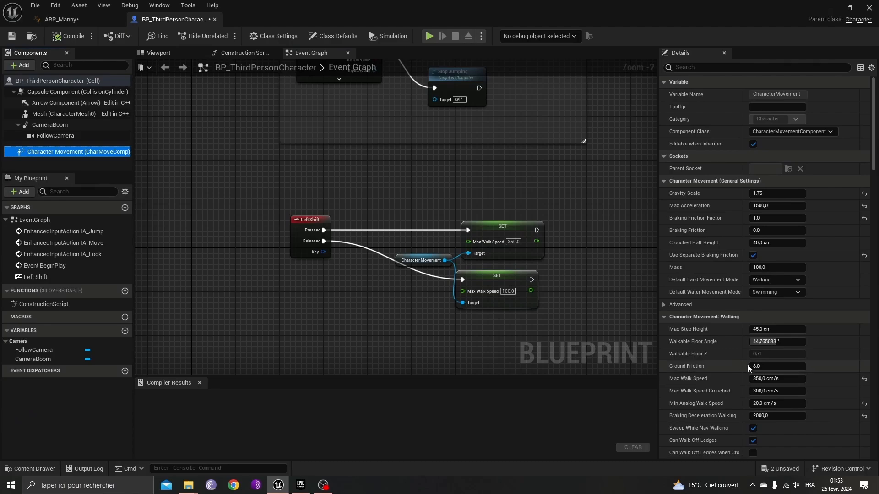
left_click(784, 379)
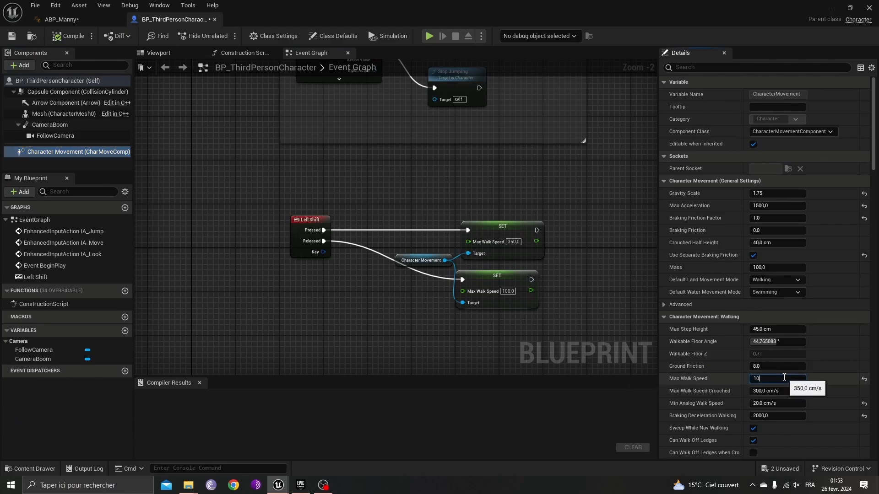
key("Return")
key("F7")
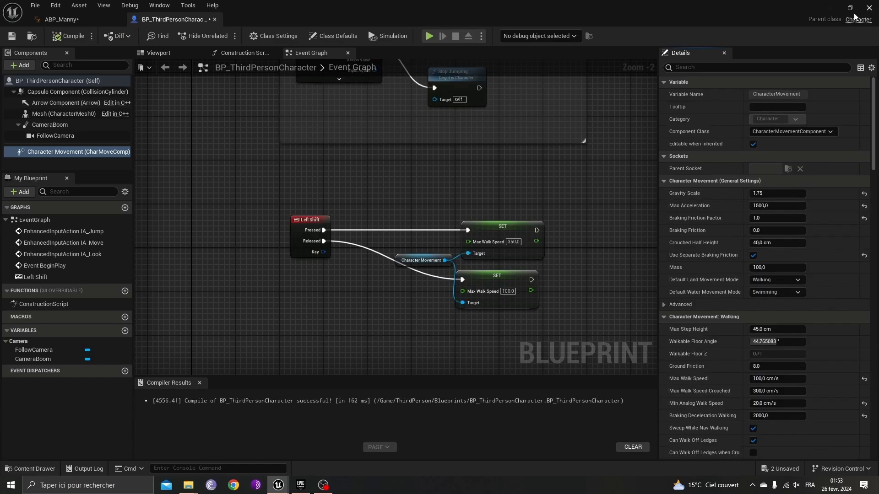
Play-test the level again to check the character's walking and running, and end the session.
left_click(831, 9)
left_click(223, 35)
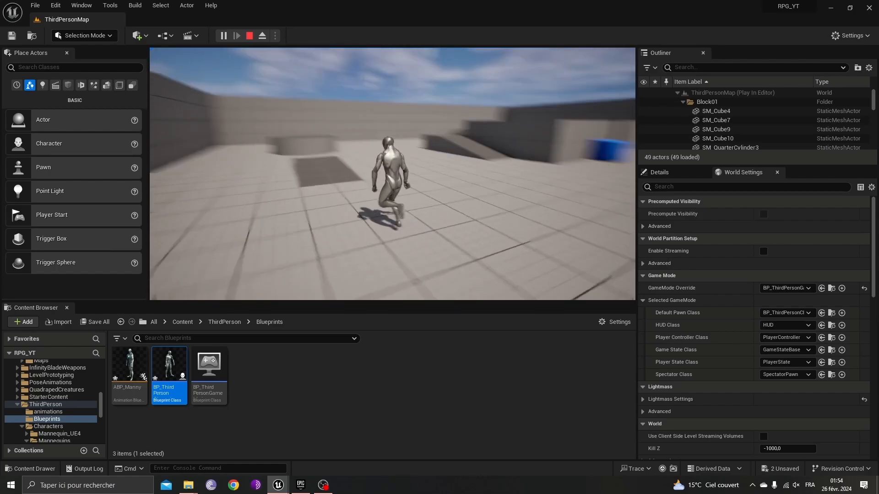
key("Escape")
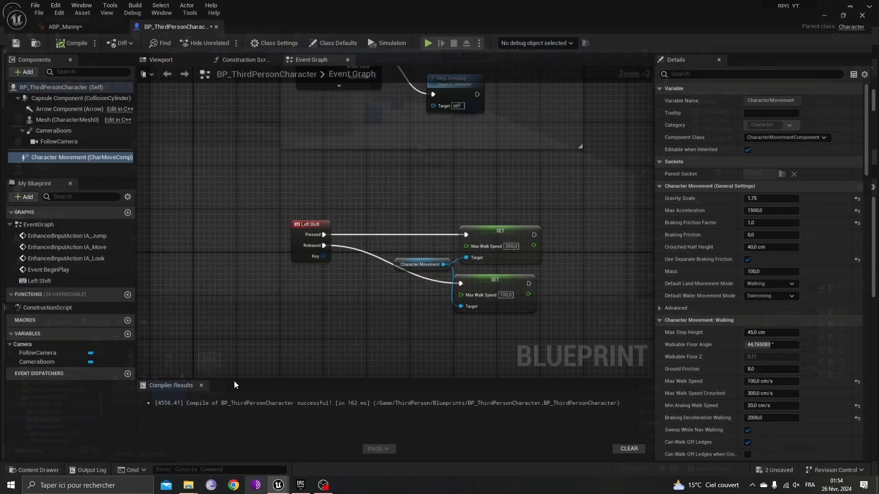
Check the Left Shift speed nodes and Character Movement settings, and recompile BP_ThirdPersonCharacter.
scroll(508, 242, "up", 2)
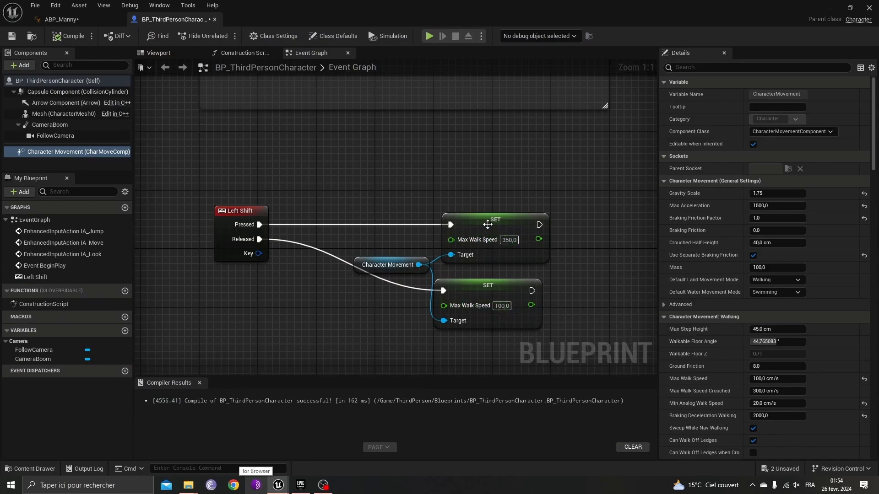
left_click_drag(488, 225, 494, 226)
key("ctrl+z")
left_click(63, 152)
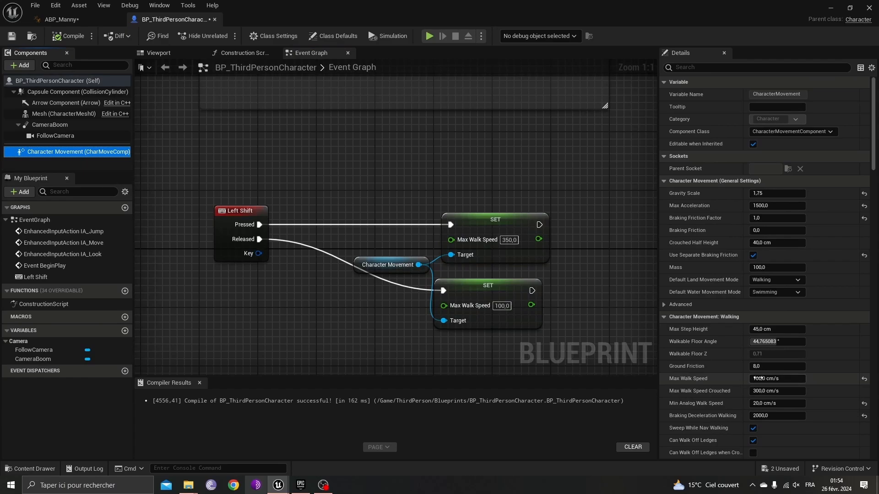
left_click(67, 36)
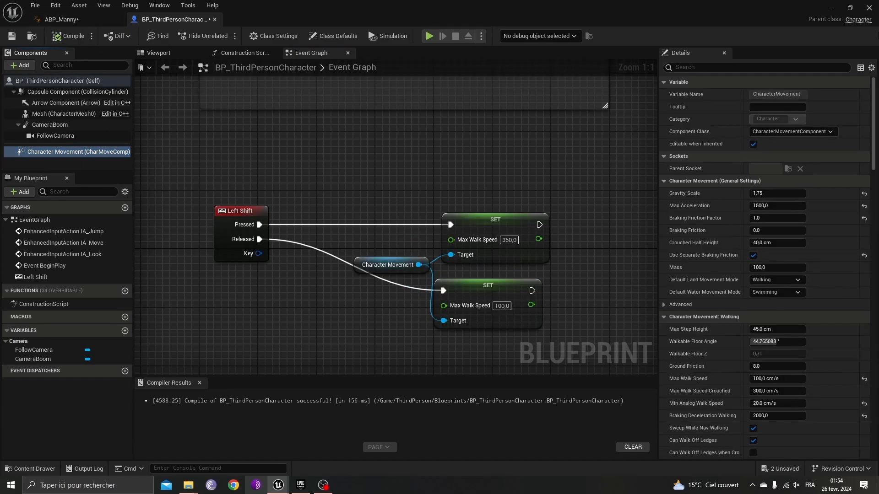
Play-test ThirdPersonMap from the level editor, moving the character forward and backward, and end the session.
left_click(832, 8)
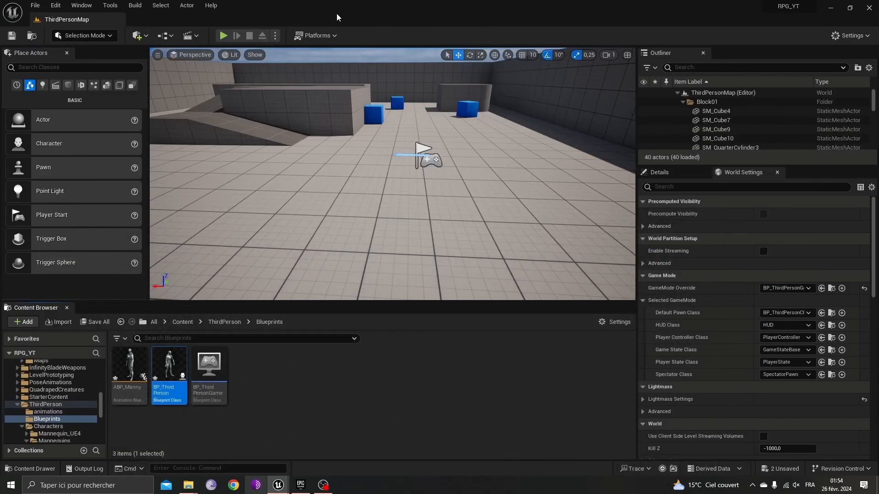
left_click(223, 36)
key("w")
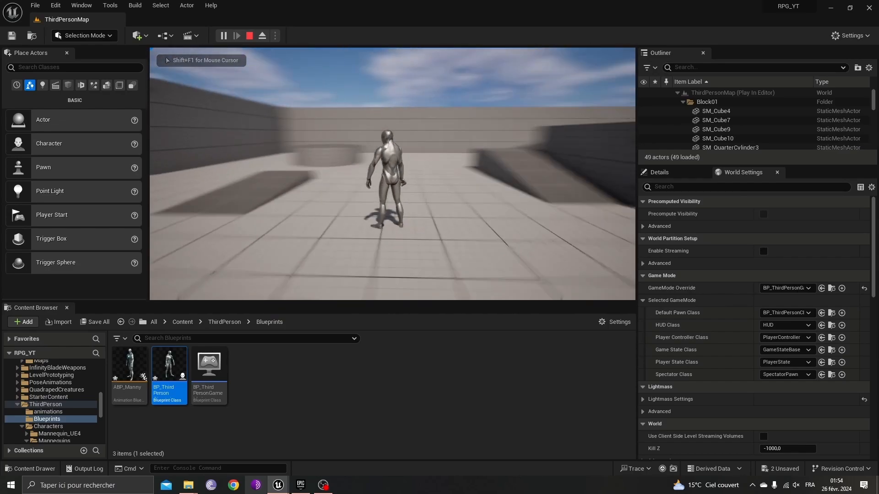
key("s")
key("w")
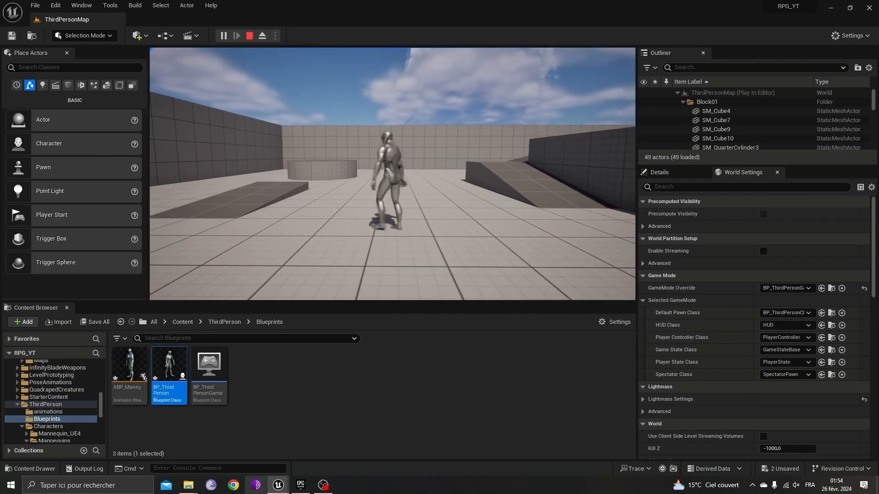
key("Escape")
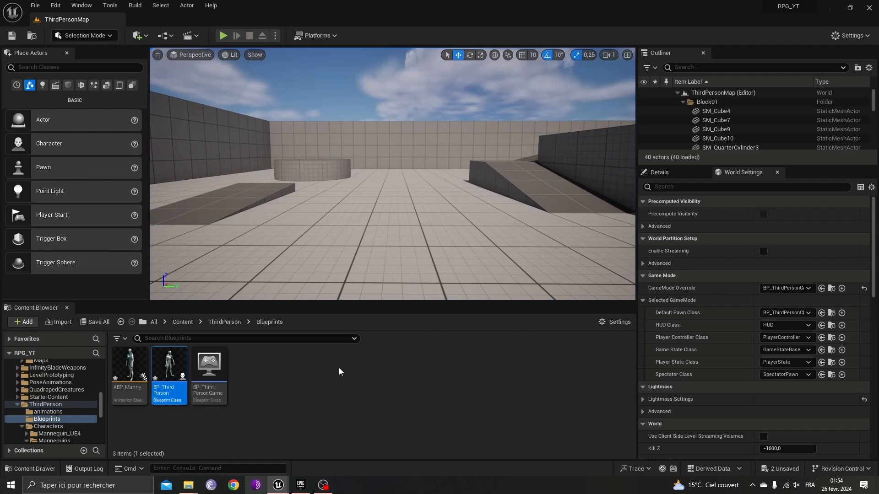
Open ABP_Manny at its Event Graph and collapse the References group of its variables.
left_click(305, 373)
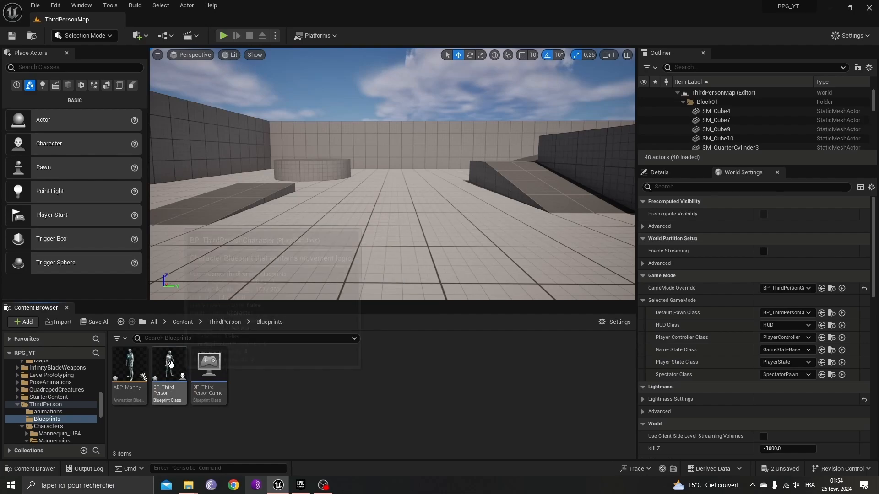
double_click(128, 385)
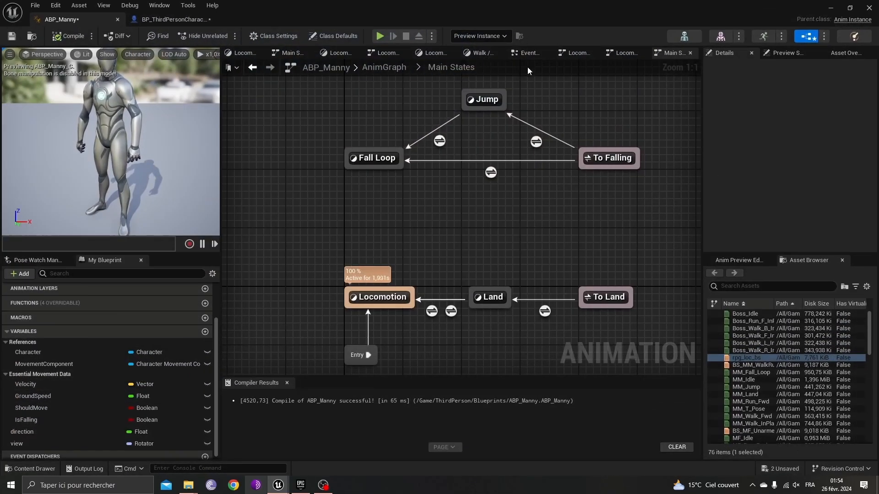
left_click(529, 54)
scroll(550, 165, "down", 8)
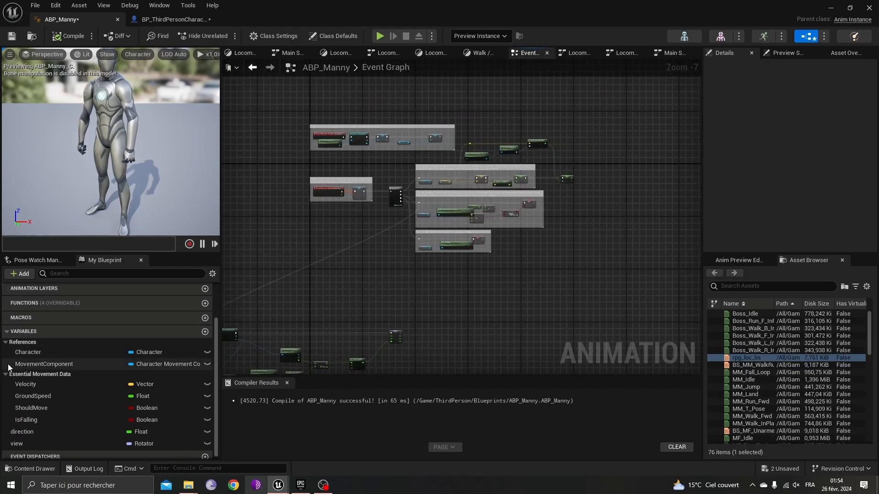
left_click(6, 343)
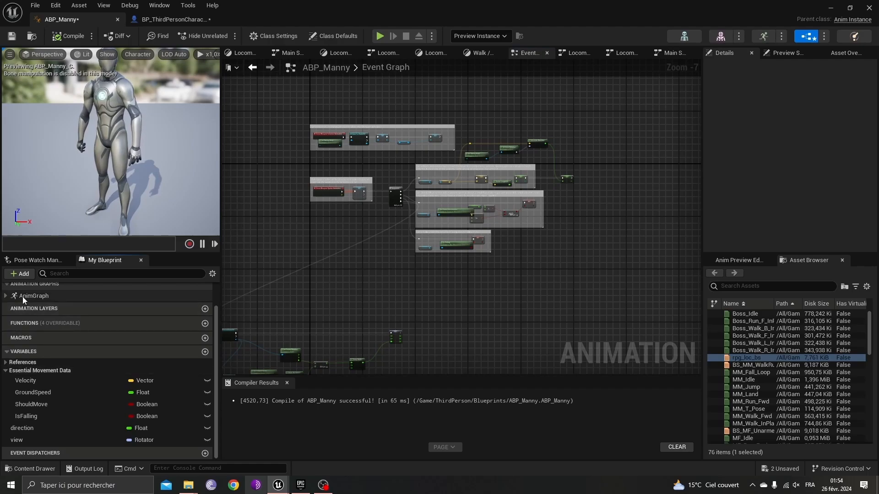
scroll(27, 302, "up", 2)
scroll(430, 245, "down", 2)
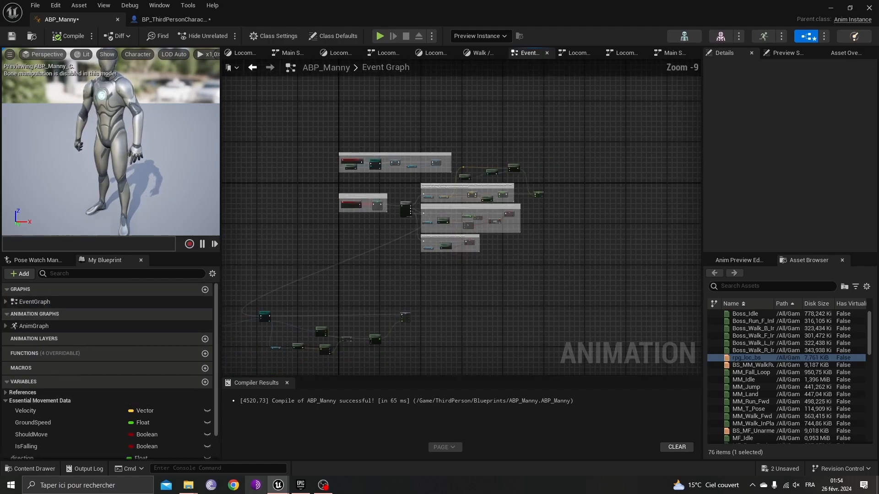
Examine the node chain wired to the Sequence node's Then 3 output in the Event Graph.
scroll(429, 256, "up", 5)
right_click_drag(362, 295, 537, 145)
scroll(538, 188, "up", 2)
scroll(536, 146, "down", 4)
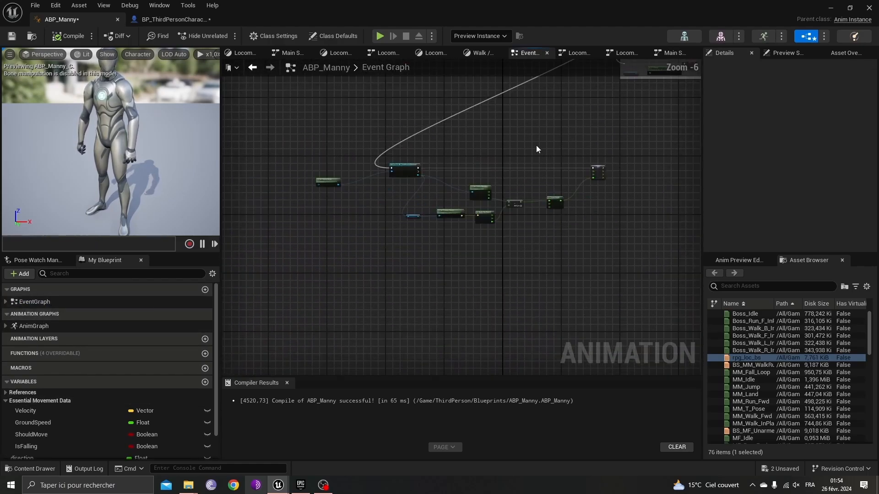
scroll(536, 146, "down", 1)
scroll(512, 101, "up", 6)
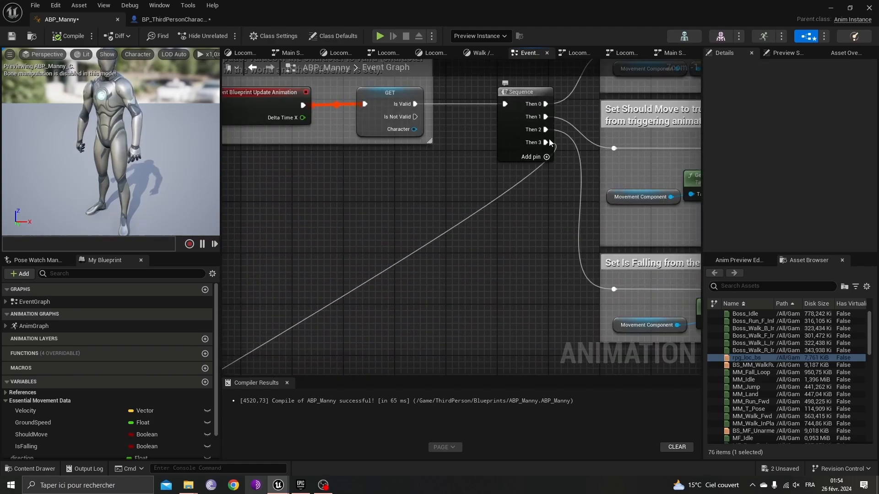
left_click_drag(546, 142, 346, 297)
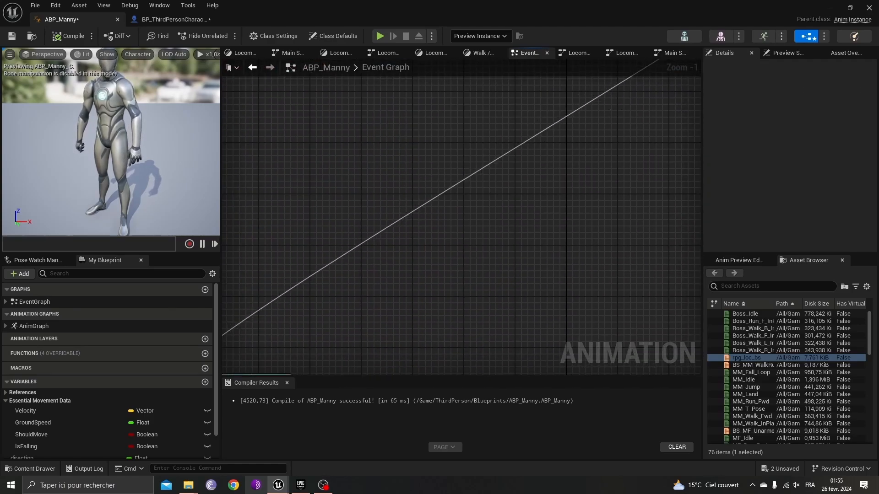
Add a Cast To BP_ThirdPersonCharacter node above the existing cast in the Event Graph.
right_click(409, 206)
type("cast to")
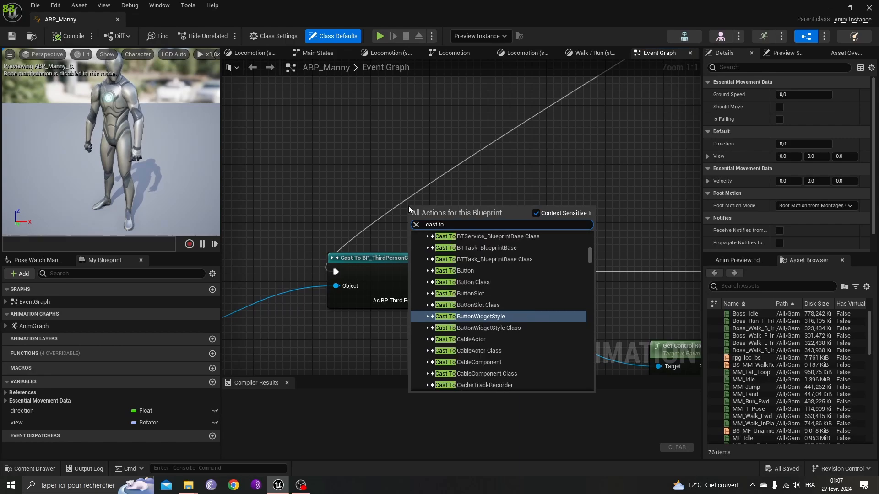
type(" bp_th")
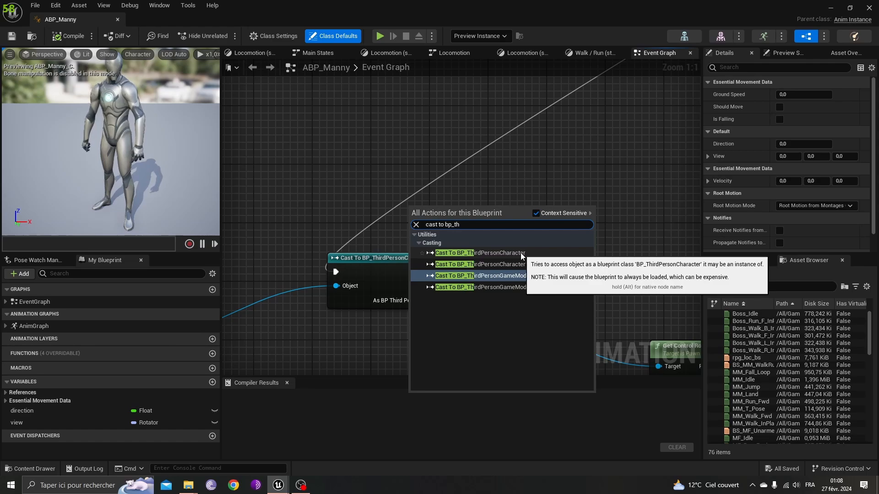
left_click(520, 253)
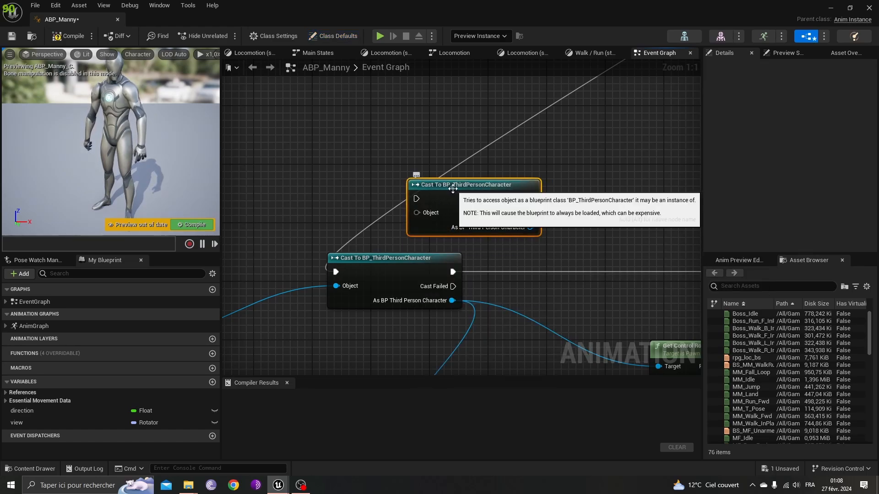
Move the existing Get Owning Actor closer to its cast, and connect a new Get Owning Actor to the new cast's Object input.
right_click_drag(409, 200, 426, 196)
right_click_drag(283, 274, 466, 223)
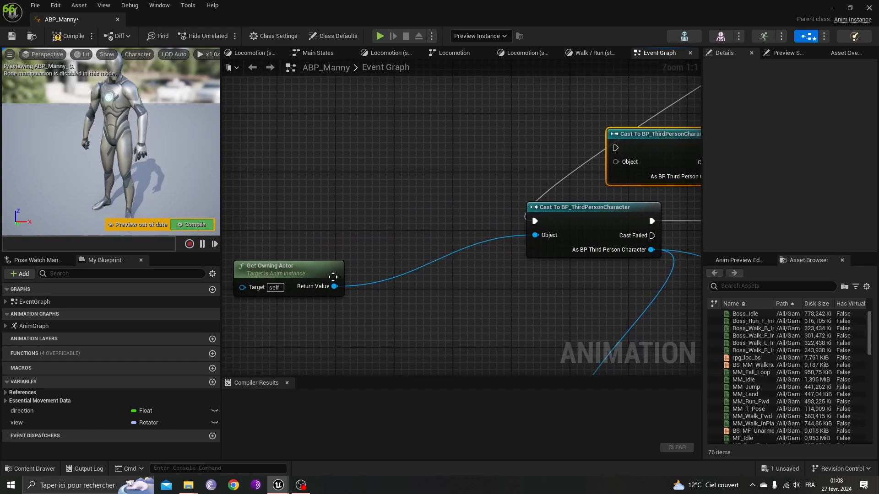
left_click_drag(332, 275, 405, 217)
right_click_drag(451, 155, 338, 202)
right_click(342, 189)
type("get ownin")
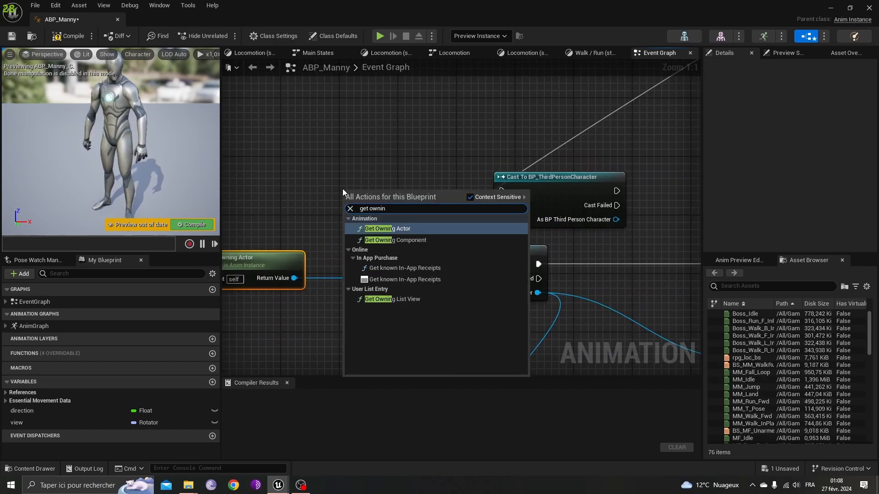
left_click(402, 228)
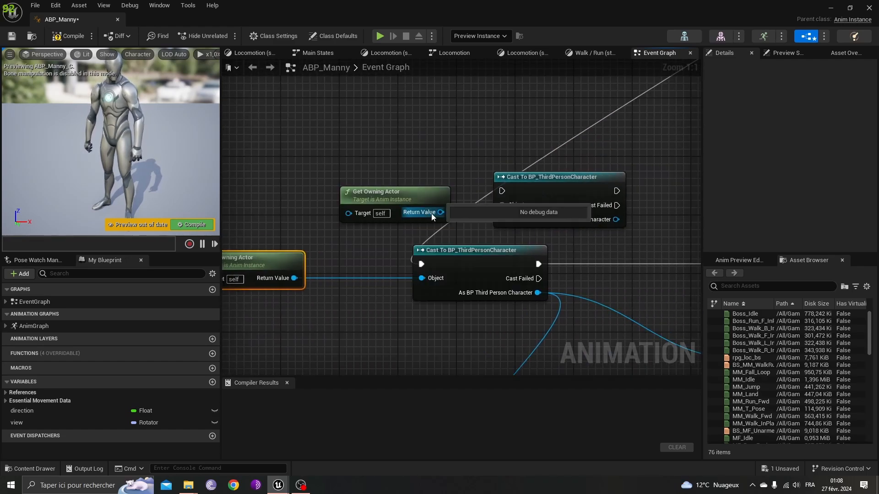
left_click_drag(441, 212, 502, 206)
Compile ABP_Manny and shift the new Cast To BP_ThirdPersonCharacter node slightly up and to the left.
right_click_drag(380, 198, 278, 186)
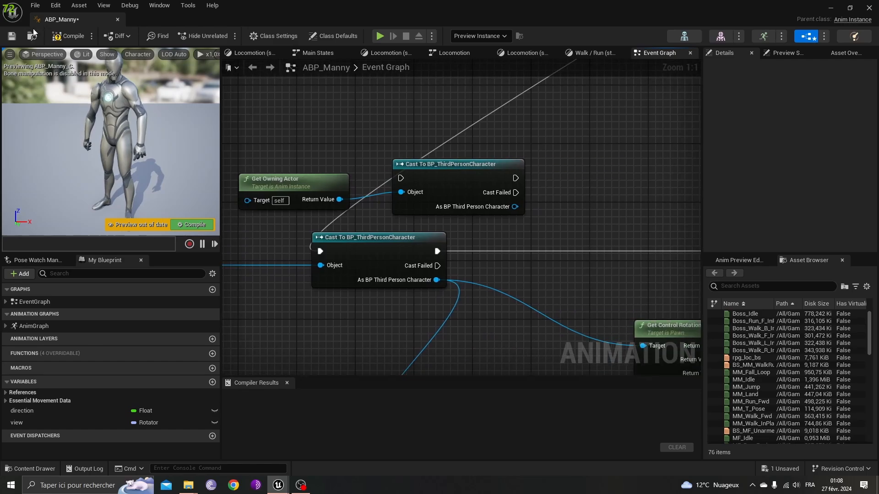
left_click(62, 38)
right_click_drag(546, 170, 414, 160)
left_click_drag(338, 155, 331, 149)
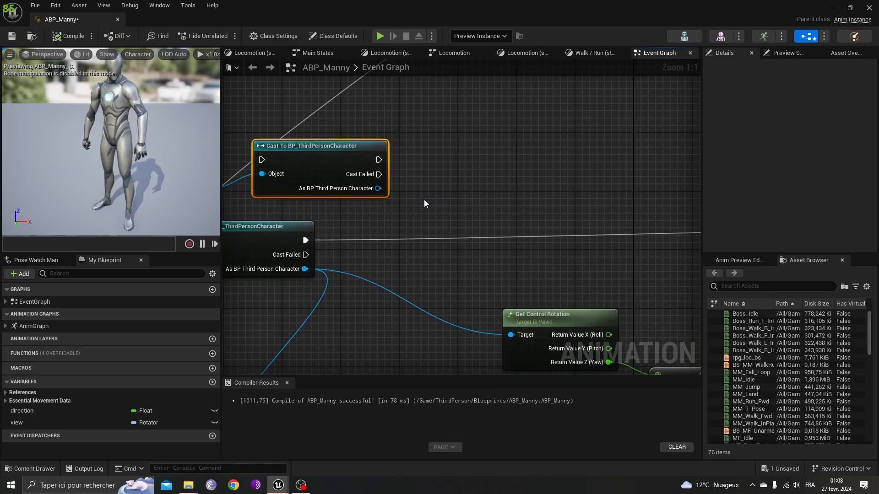
Examine the SET node of the view variable and trace its inputs back through Clamp Angle and Get Control Rotation.
right_click_drag(485, 202, 5, 210)
right_click_drag(513, 218, 417, 194)
left_click(462, 222)
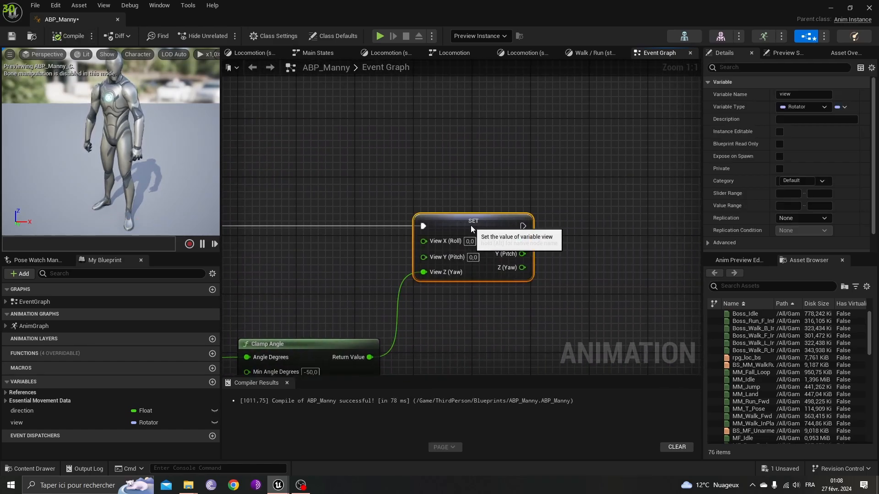
right_click_drag(471, 225, 659, 160)
scroll(580, 174, "down", 3)
scroll(580, 177, "up", 3)
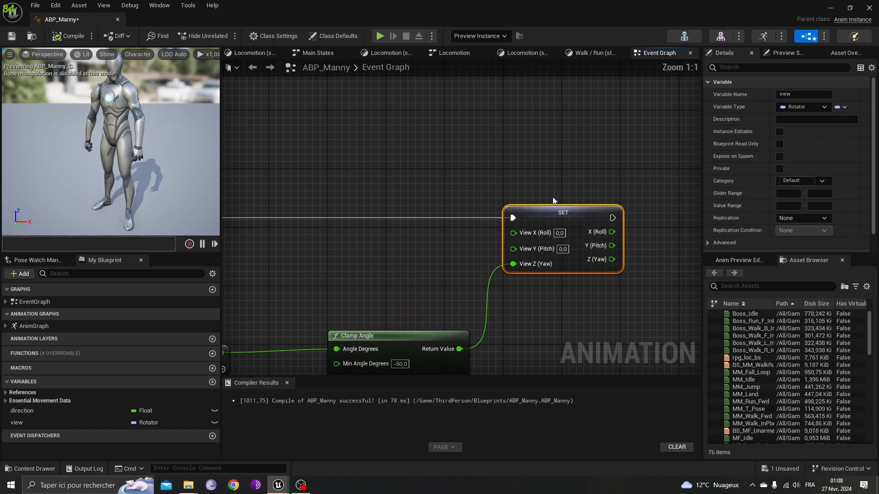
right_click_drag(430, 202, 682, 217)
left_click(515, 212)
right_click_drag(475, 210, 647, 209)
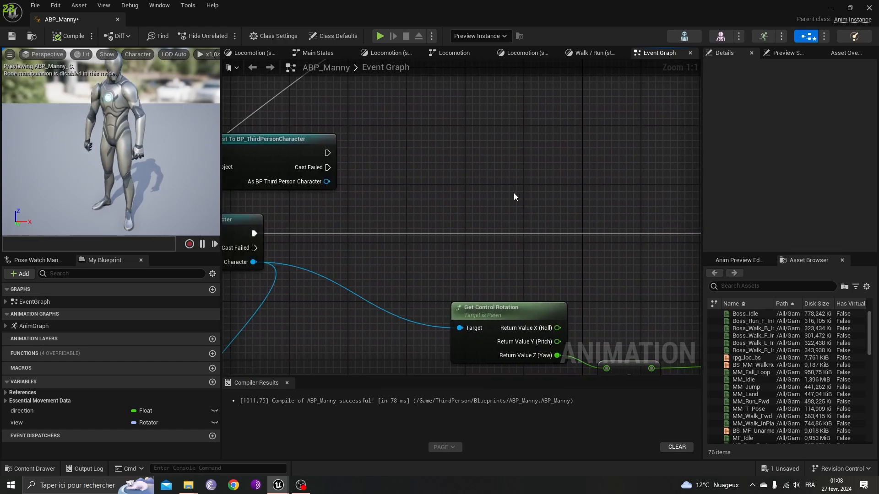
scroll(513, 193, "down", 1)
right_click_drag(481, 194, 478, 199)
scroll(478, 197, "up", 1)
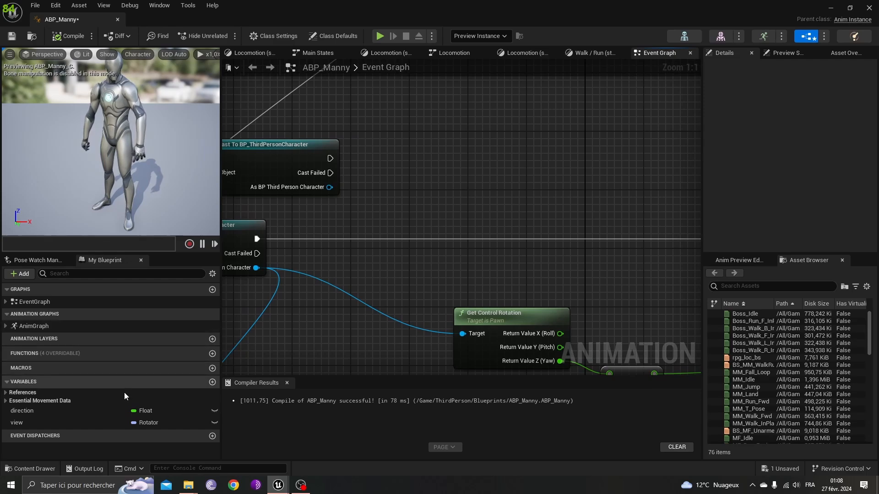
Create a variable named rotat in ABP_Manny and set its type to Rotator.
left_click(212, 383)
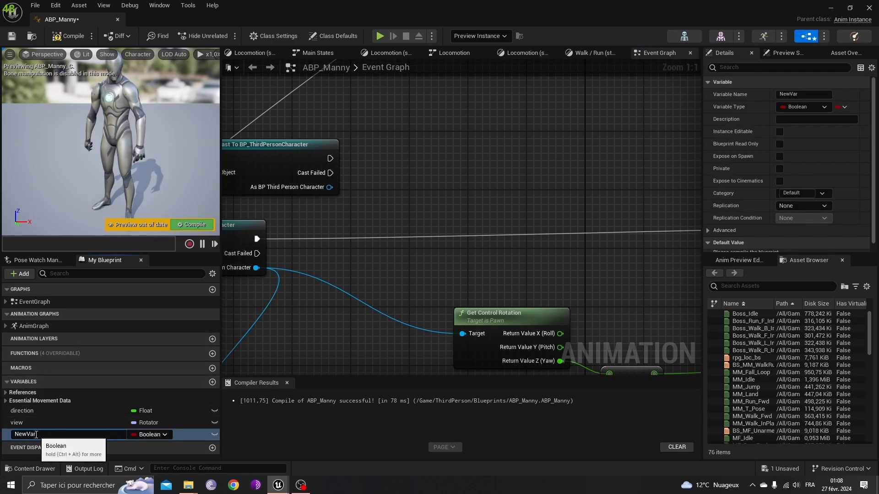
type("rotat")
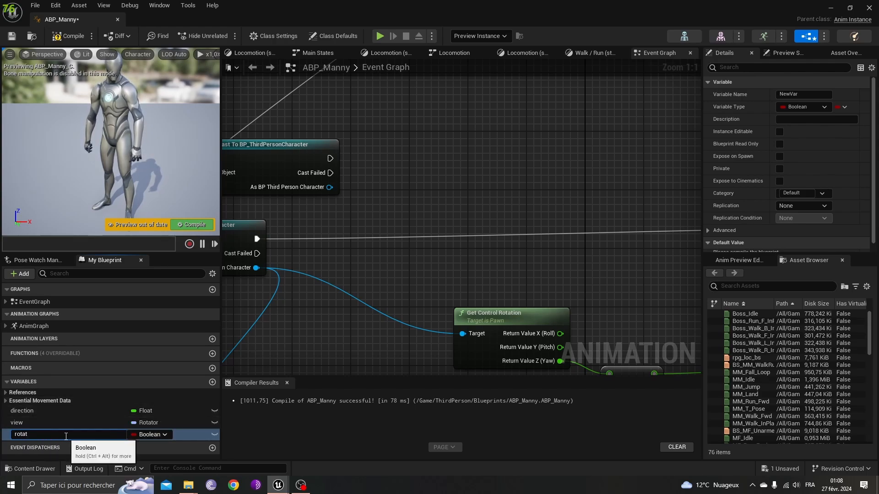
left_click_drag(46, 433, 2, 432)
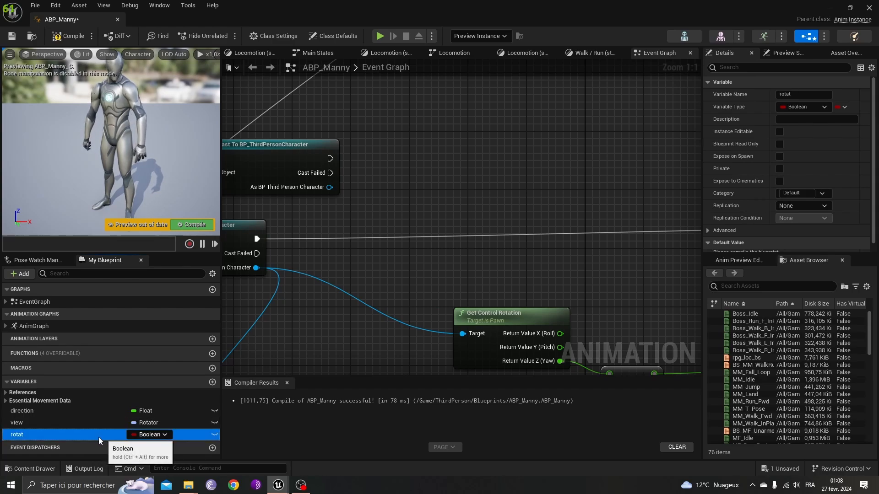
key("Return")
left_click(53, 426)
left_click(39, 433)
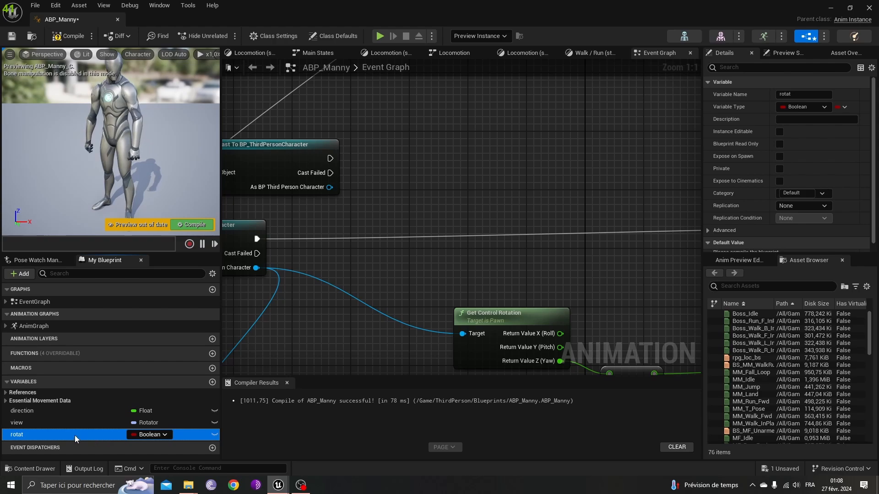
left_click(151, 434)
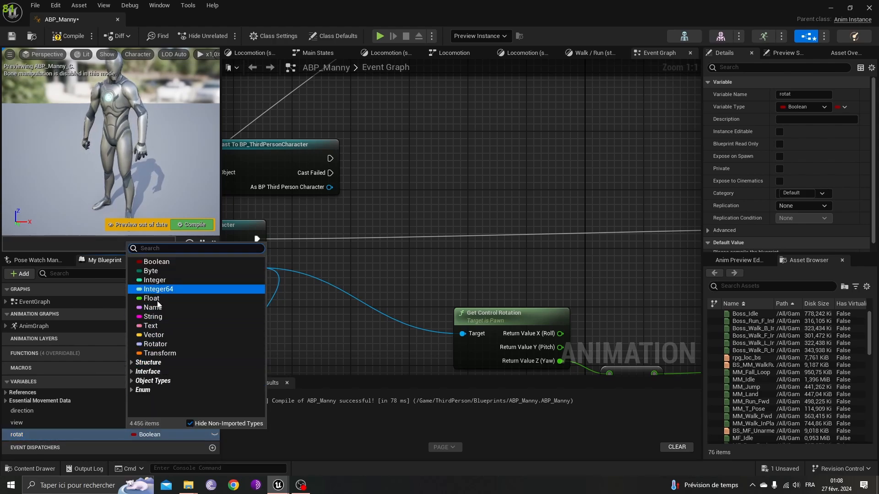
left_click(156, 345)
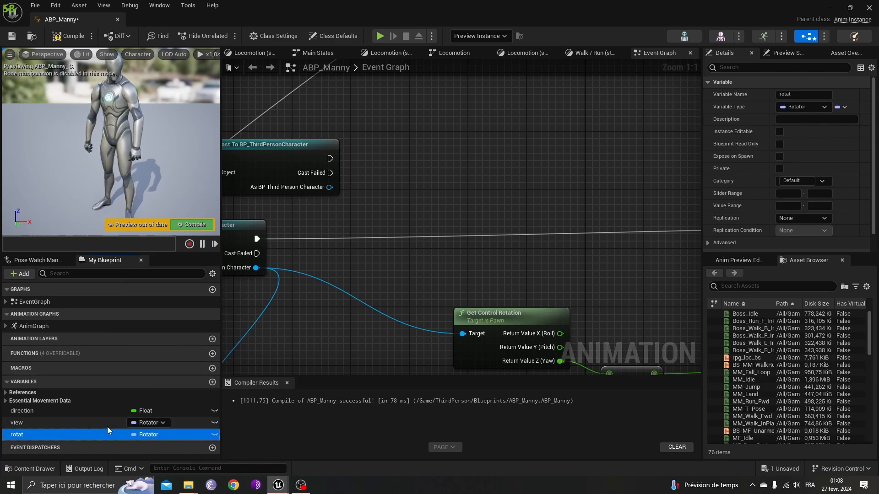
Delete the rotat variable from ABP_Manny and compile the blueprint.
right_click_drag(641, 234, 225, 240)
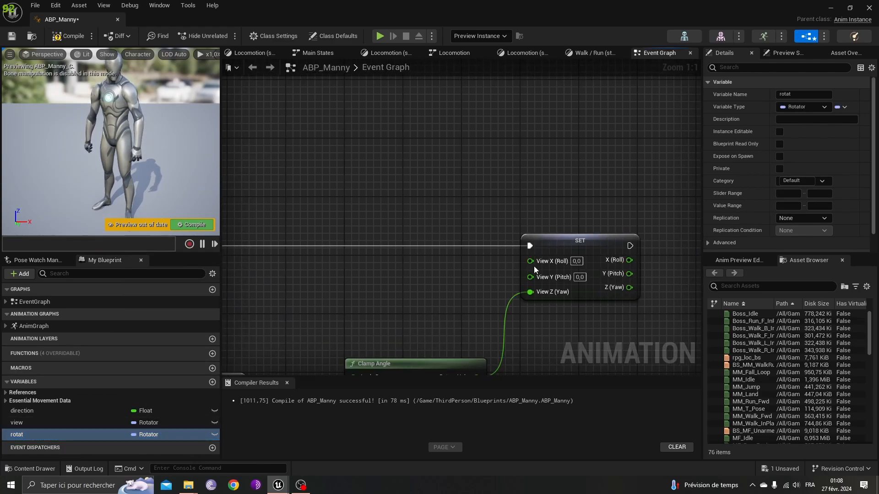
left_click(535, 268)
left_click(45, 434)
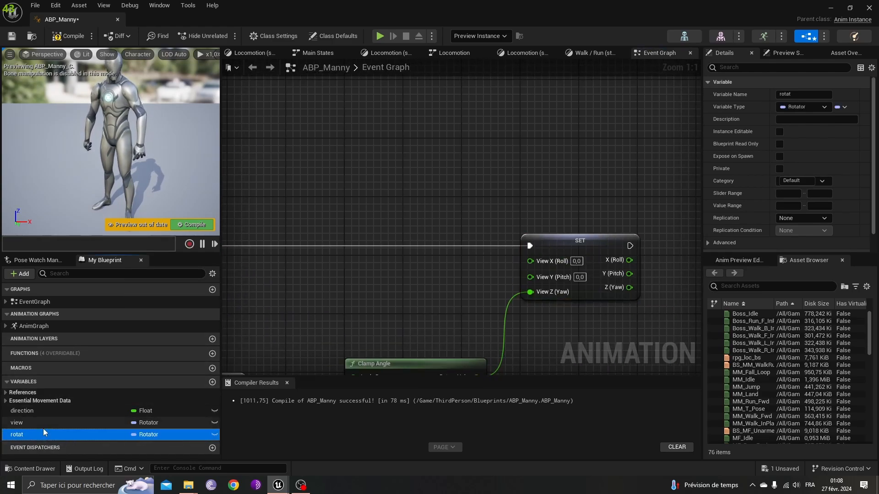
right_click(35, 434)
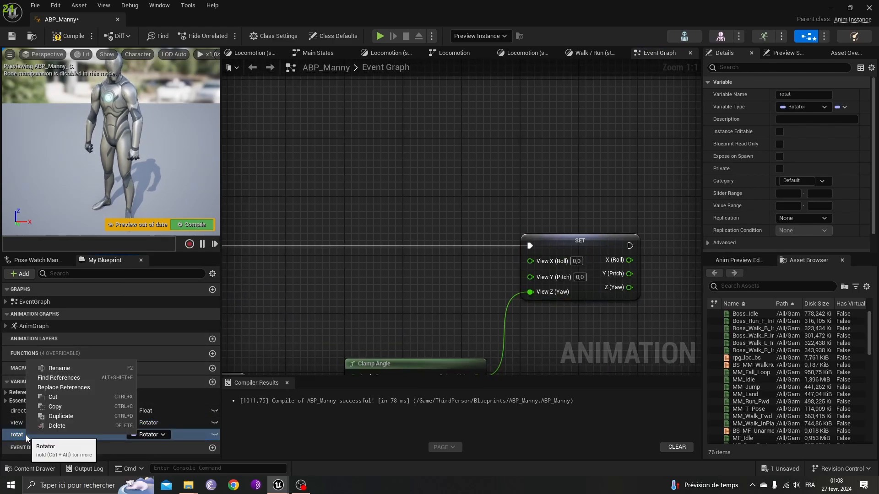
left_click(61, 430)
right_click_drag(506, 202, 573, 206)
left_click(65, 35)
Add a Get Control Rotation node targeting the upper cast's As BP Third Person Character output.
scroll(366, 206, "down", 2)
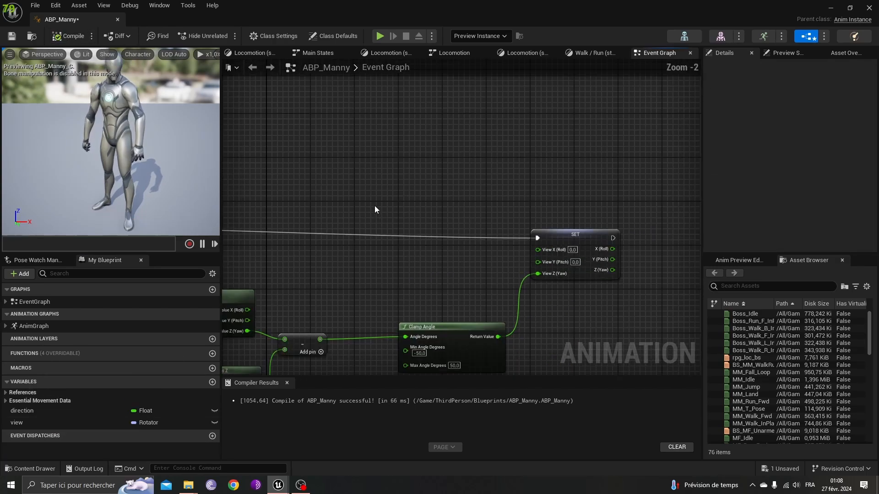
scroll(371, 211, "down", 2)
right_click_drag(356, 243, 460, 177)
right_click_drag(287, 166, 430, 194)
scroll(430, 194, "up", 2)
scroll(438, 204, "up", 2)
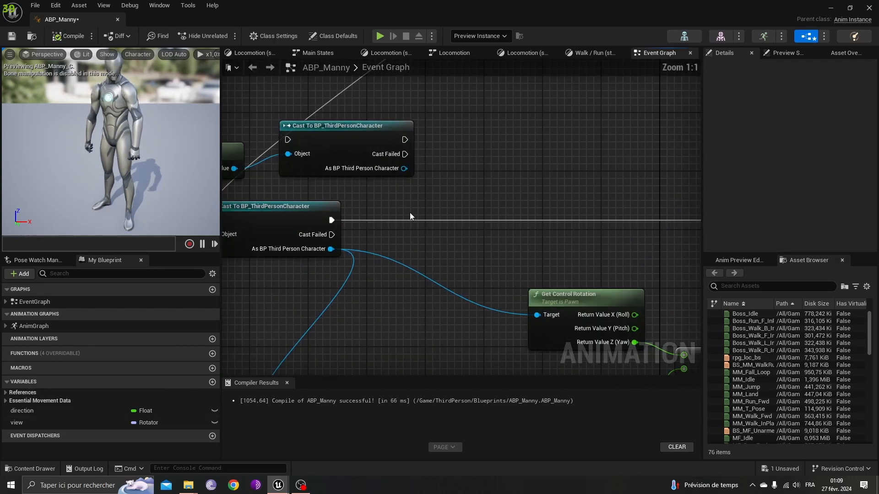
left_click_drag(404, 169, 509, 169)
type("get control")
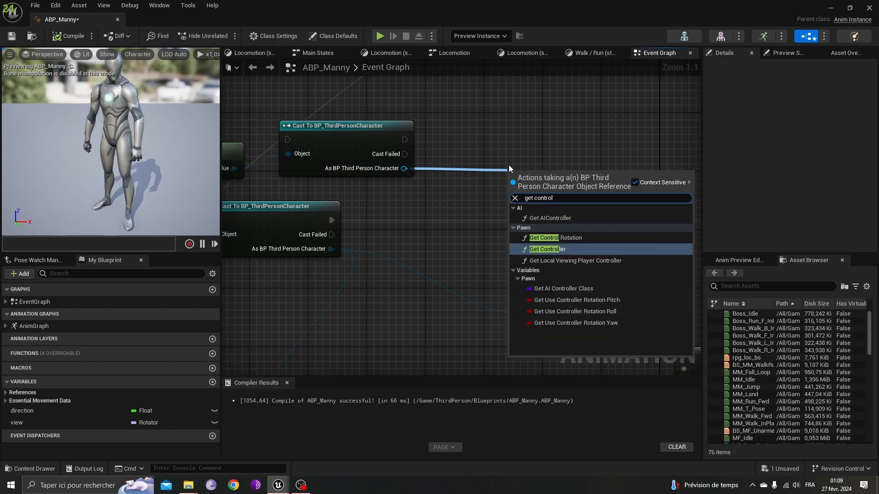
left_click(582, 238)
left_click_drag(585, 190, 581, 173)
Split the new Get Control Rotation's Return Value into roll, pitch and yaw, and move the node slightly up beside the cast.
right_click_drag(584, 199, 493, 188)
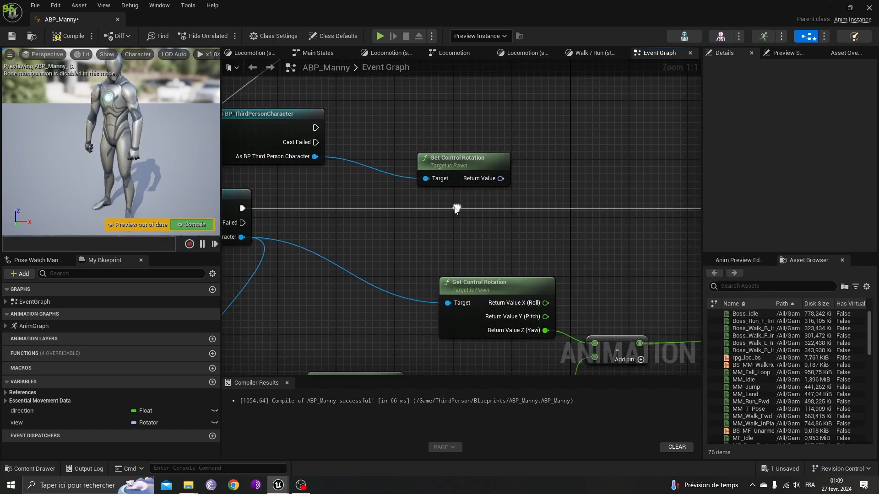
right_click(499, 181)
left_click(525, 212)
left_click_drag(458, 157, 478, 128)
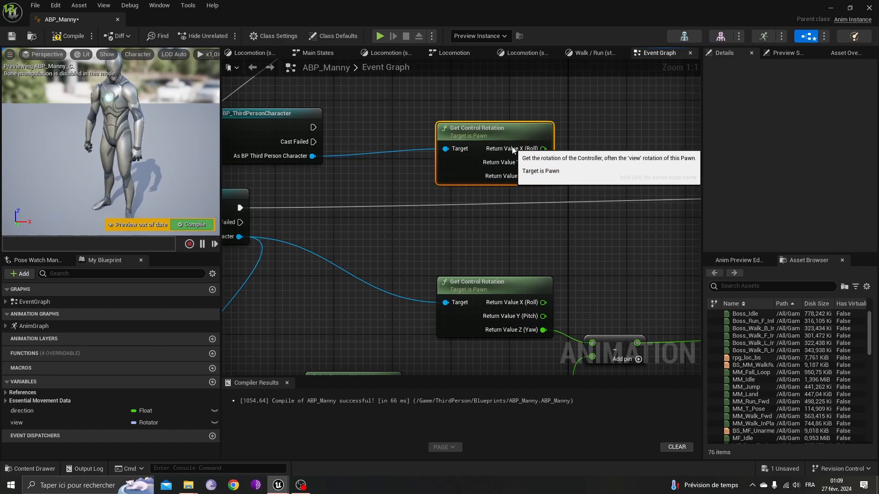
Add a Get Mesh node from the upper cast's As BP Third Person Character output, placed between the two Get Control Rotation nodes.
right_click_drag(365, 242, 421, 244)
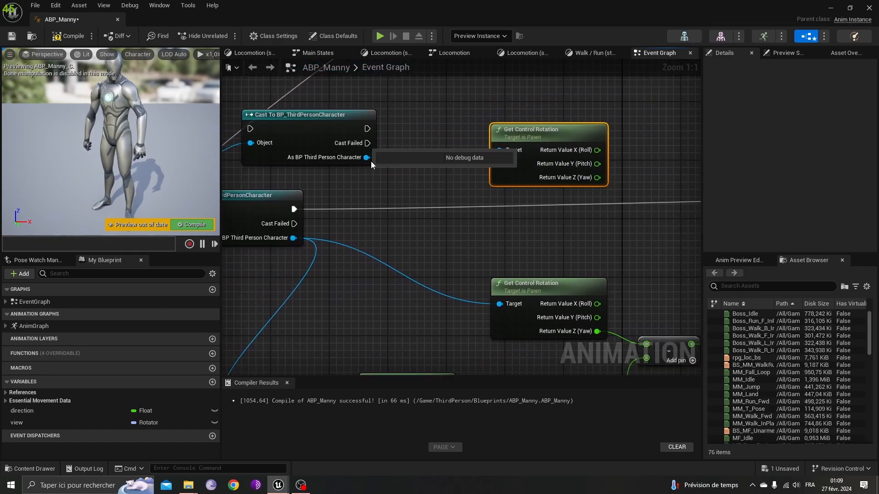
left_click_drag(366, 158, 441, 228)
type("get mesh")
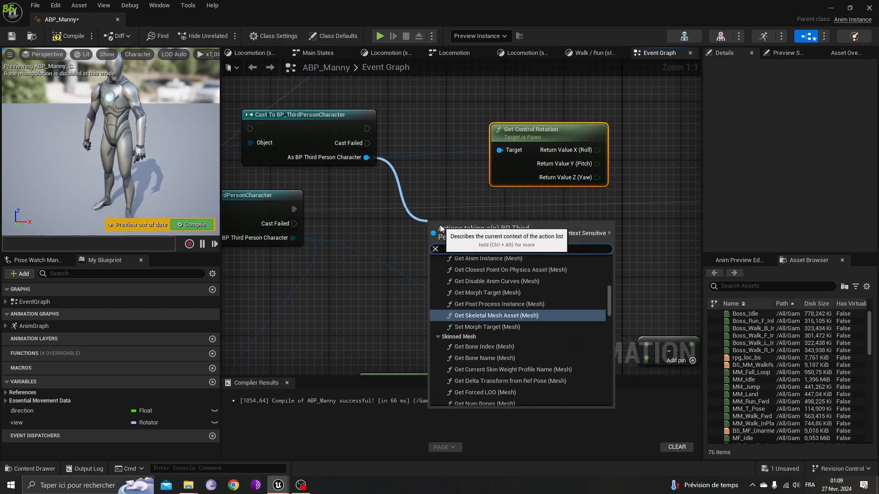
scroll(609, 356, "down", 5)
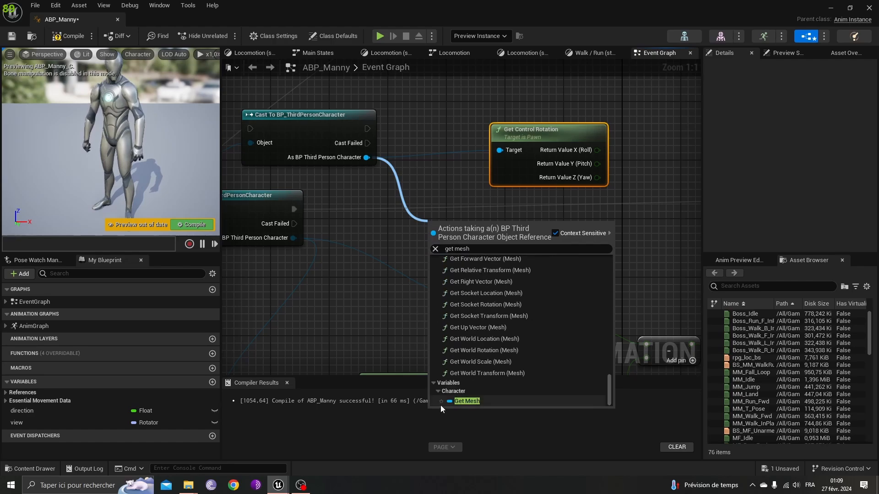
left_click(479, 402)
left_click_drag(472, 233, 494, 240)
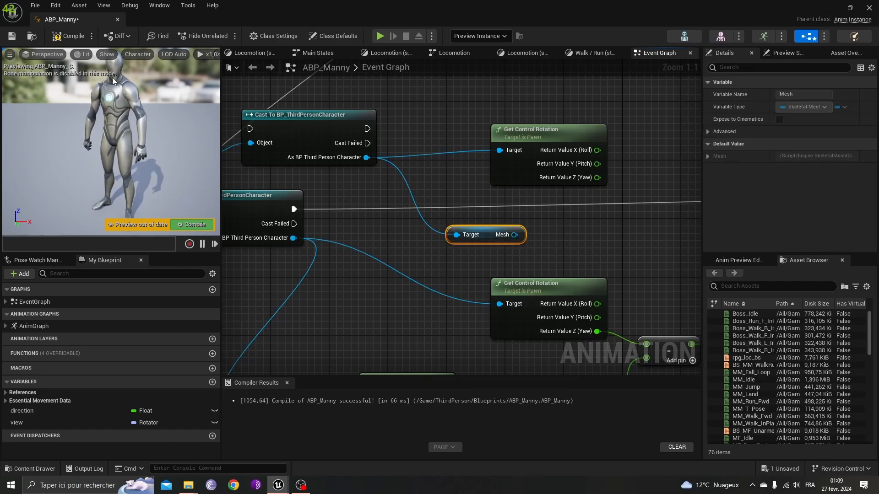
Add a Get Forward Vector node targeting the new Mesh output.
right_click_drag(433, 222, 477, 111)
right_click_drag(413, 182, 277, 288)
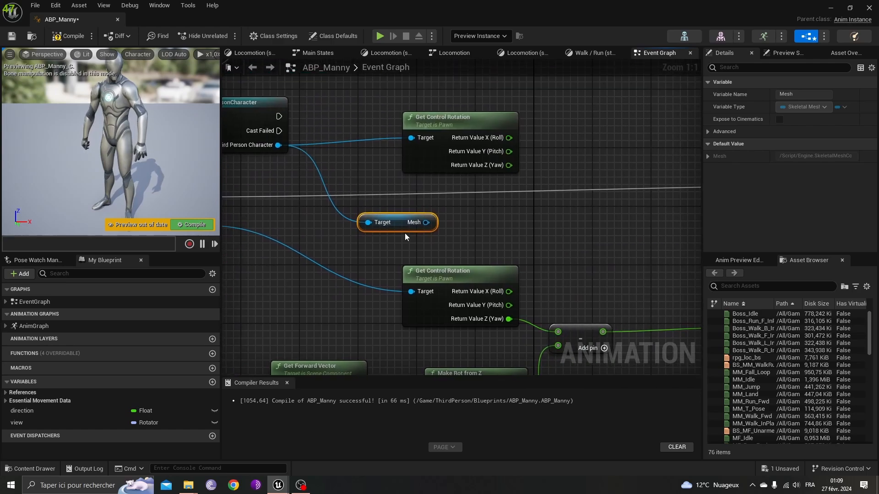
left_click_drag(426, 223, 472, 221)
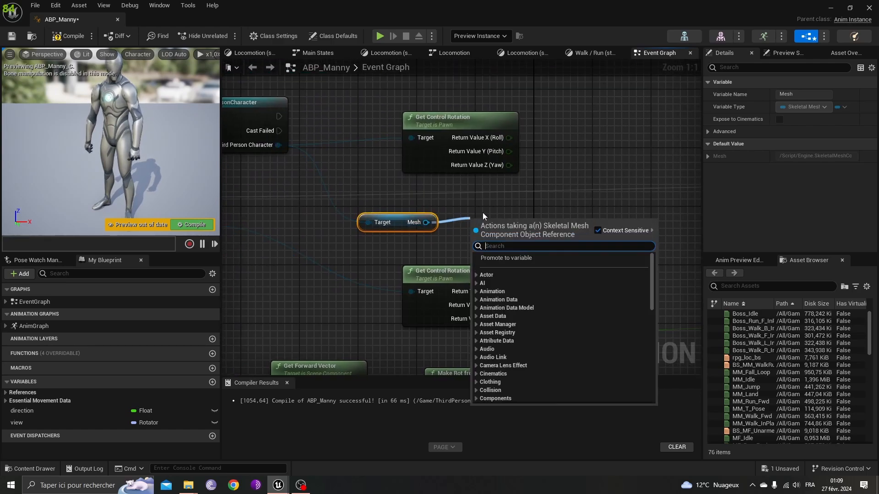
type("get")
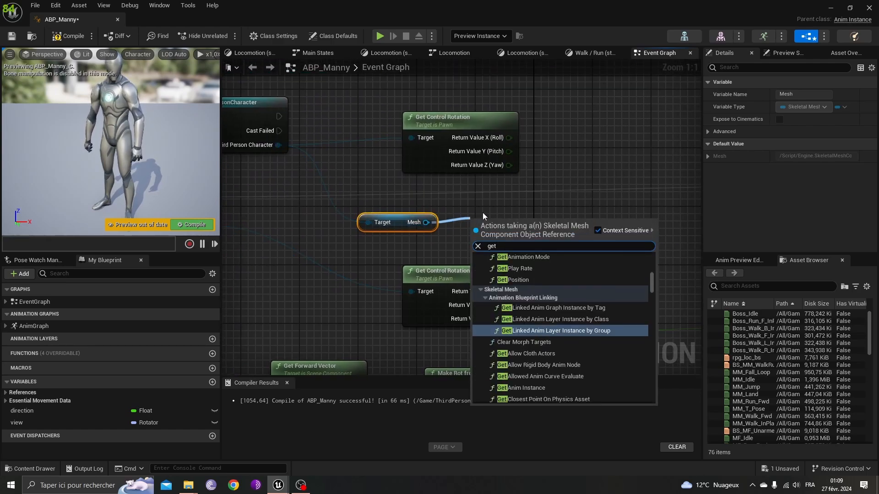
type(" forwa")
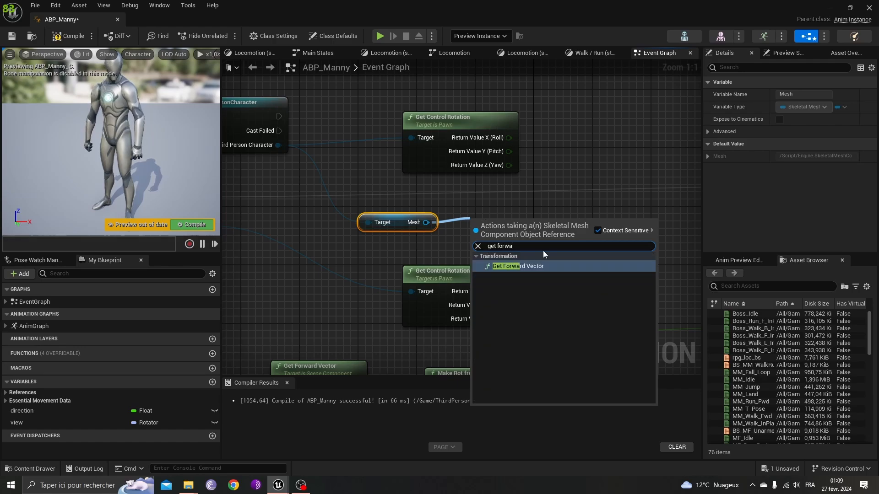
left_click(534, 270)
right_click_drag(535, 271, 599, 110)
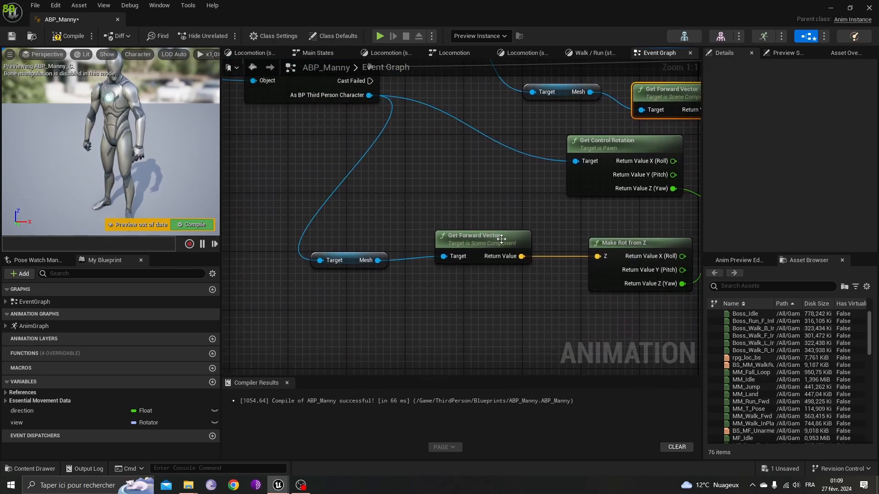
Split the new Get Forward Vector's Return Value into X, Y and Z, and shift the node clear of the lower Get Control Rotation.
right_click_drag(496, 223, 233, 292)
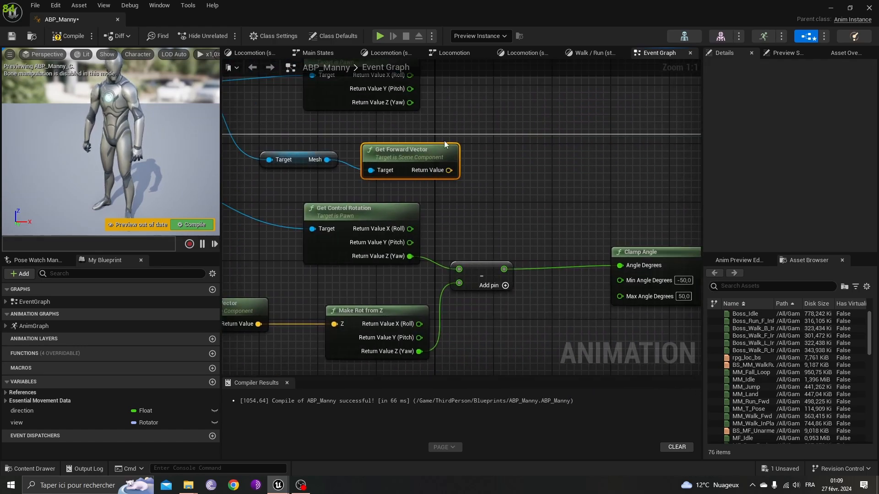
right_click_drag(485, 127, 490, 190)
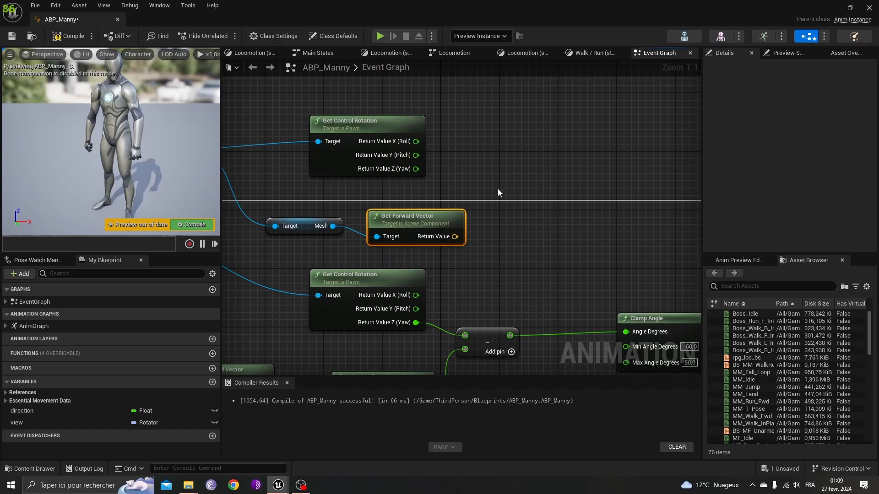
right_click(455, 237)
left_click(479, 266)
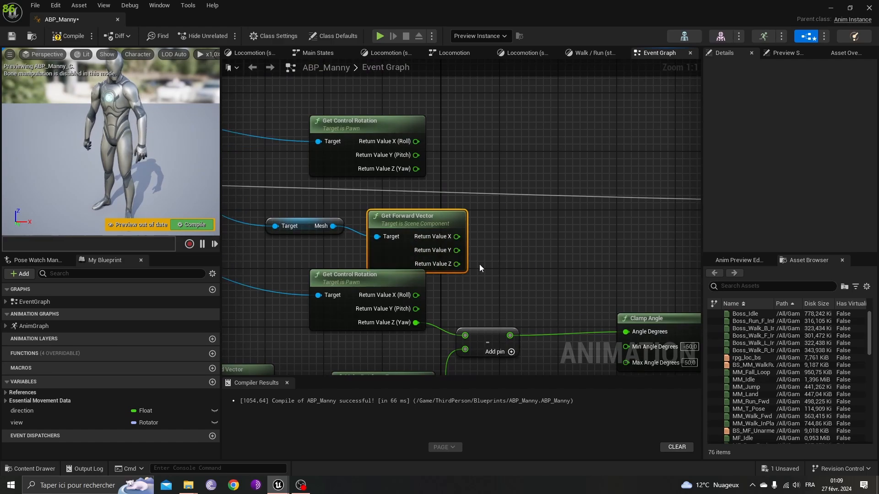
right_click_drag(441, 161, 416, 147)
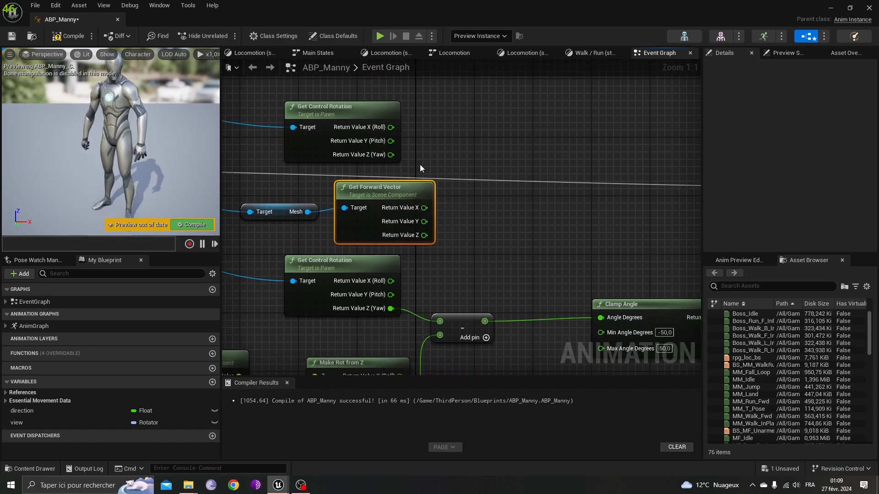
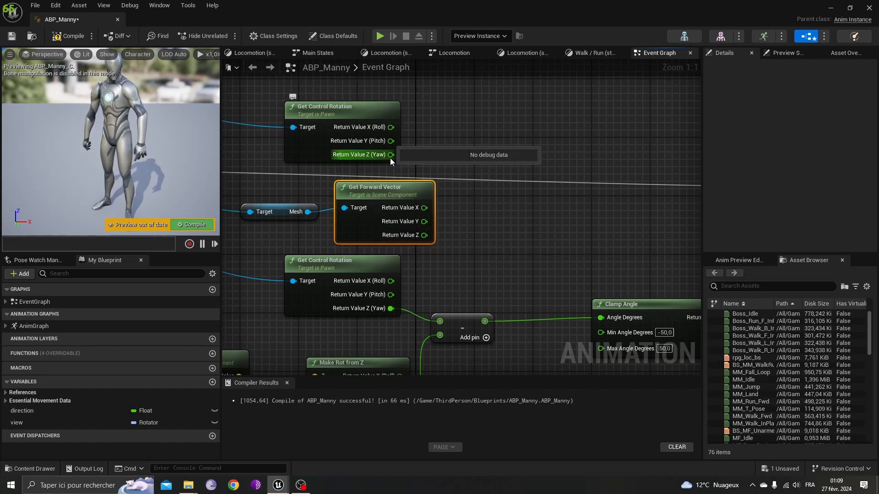
Add a Subtract node that takes the new Get Control Rotation's yaw minus the new Get Forward Vector's Z value.
left_click_drag(390, 155, 488, 150)
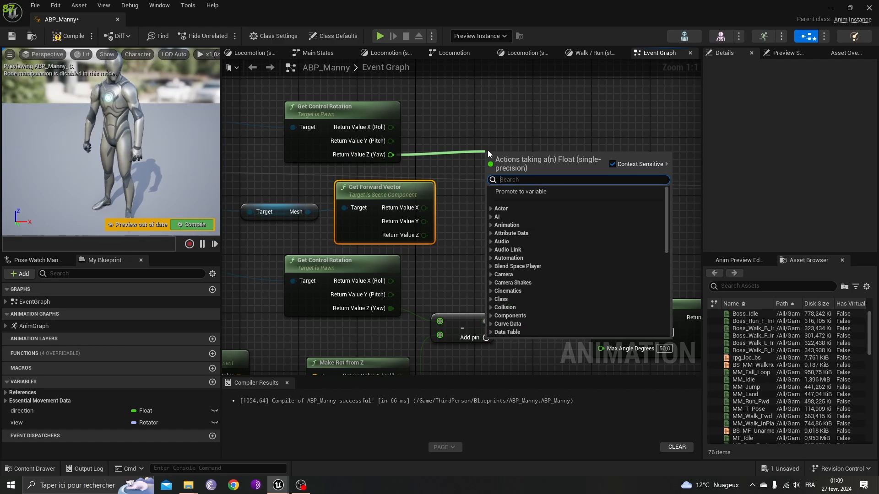
type("-")
left_click(520, 246)
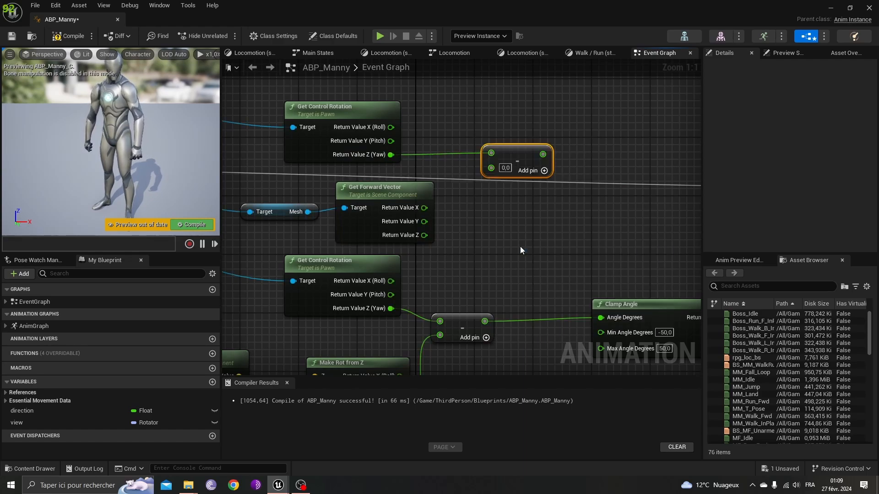
left_click_drag(424, 235, 490, 168)
right_click_drag(483, 235, 370, 249)
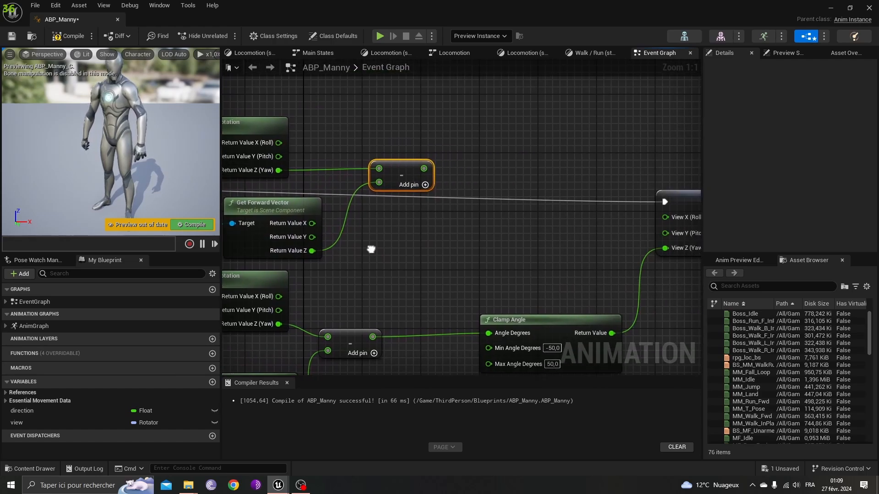
Feed the new subtraction result into a new Clamp Angle node with Min Angle Degrees -50 and Max Angle Degrees 50.
left_click_drag(424, 168, 506, 163)
type("clamp an")
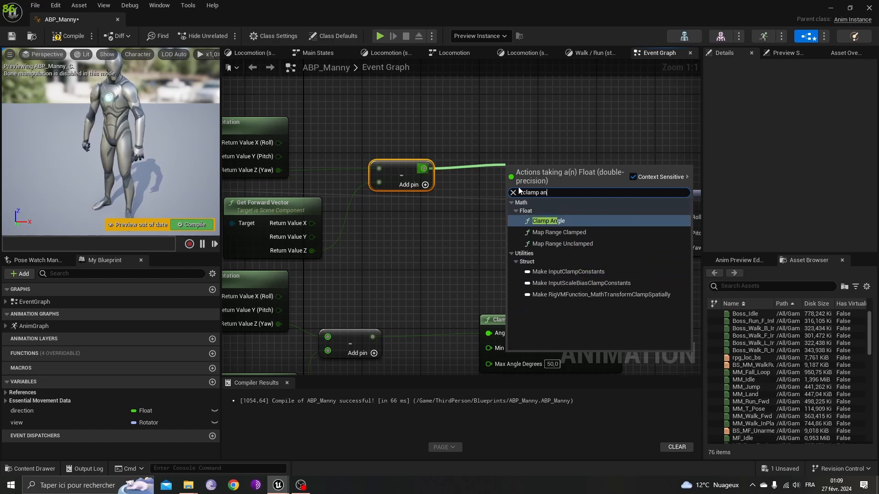
left_click(575, 222)
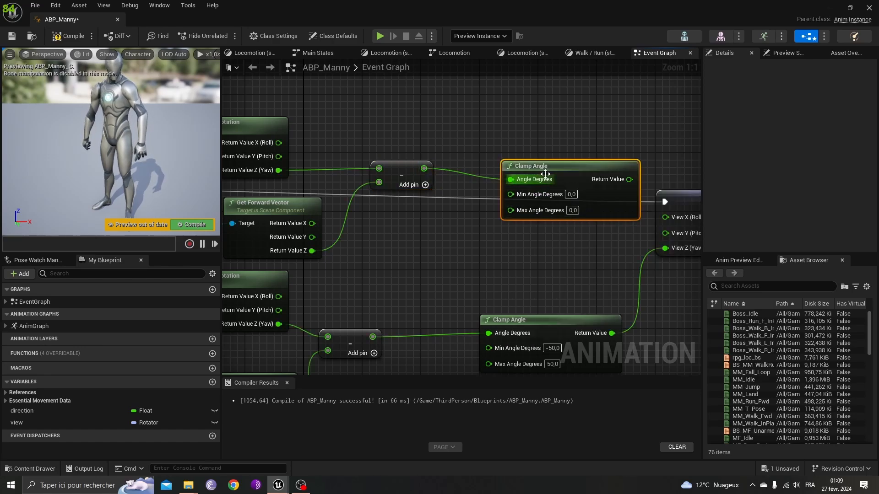
left_click(555, 187)
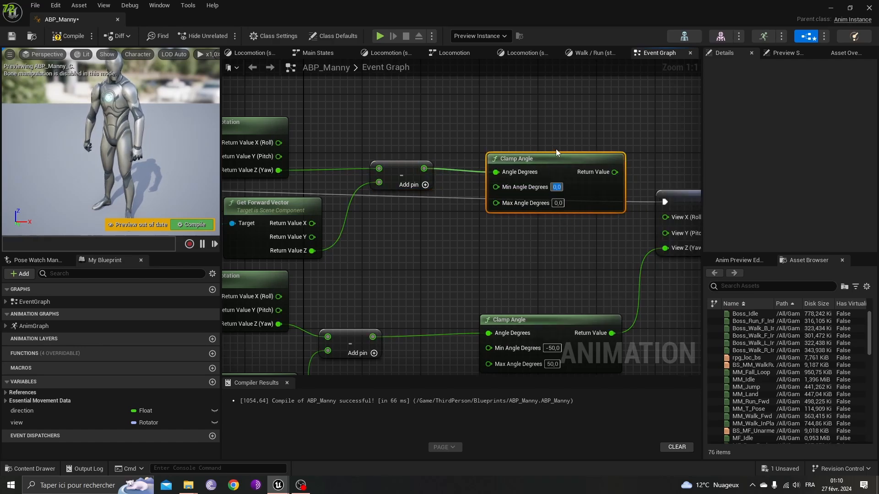
type("-50")
key("Tab")
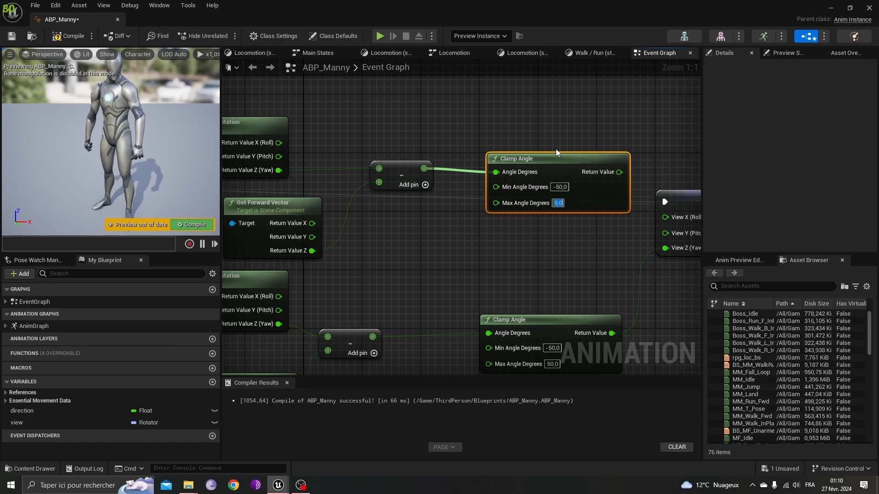
type("50")
left_click(594, 121)
Move the existing view SET node away from the new Clamp Angle and add a second SET node for view above it.
right_click_drag(594, 121, 364, 119)
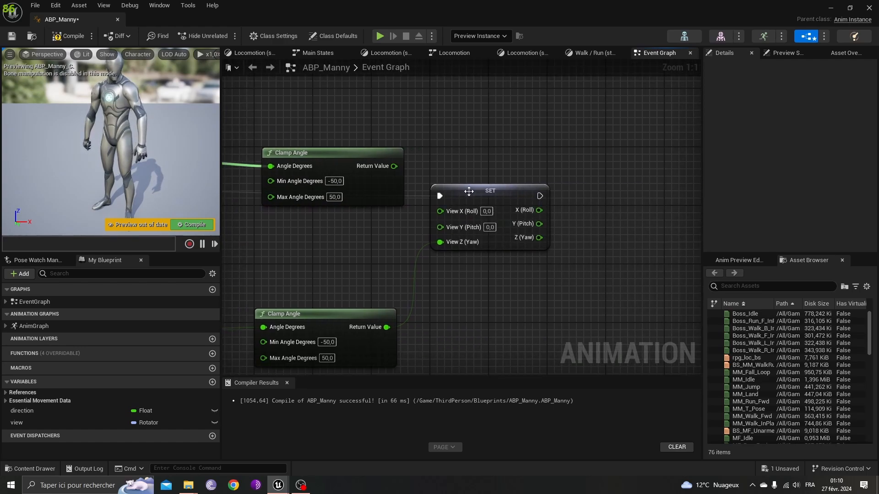
left_click(514, 186)
left_click_drag(44, 423, 515, 106)
left_click(518, 112)
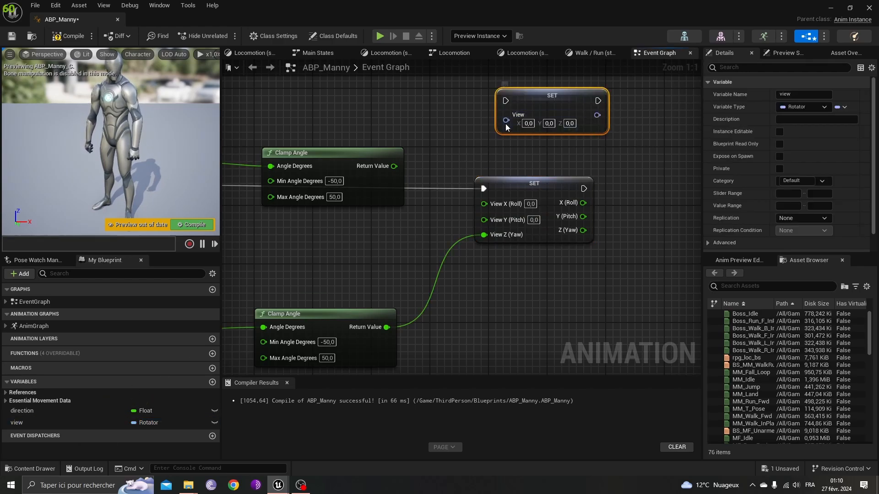
Split the new SET node's View input and connect the upper Clamp Angle's Return Value to View Z (Yaw).
right_click(505, 119)
left_click(535, 151)
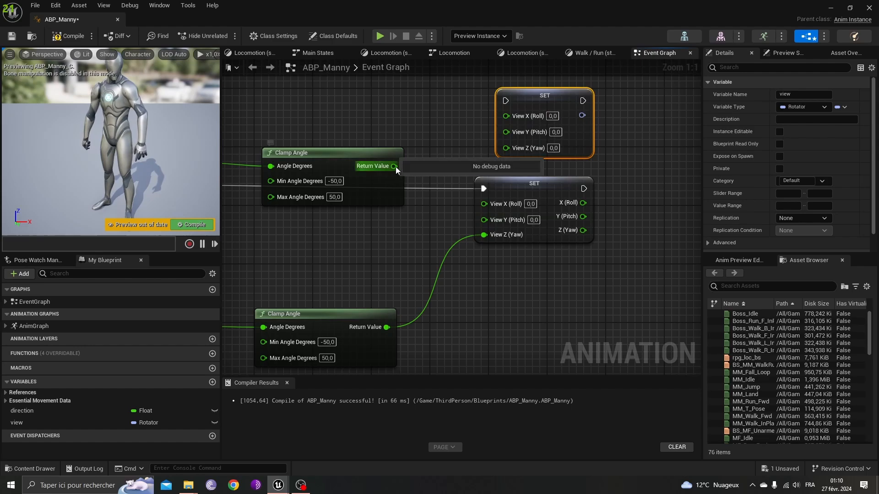
left_click_drag(394, 166, 505, 147)
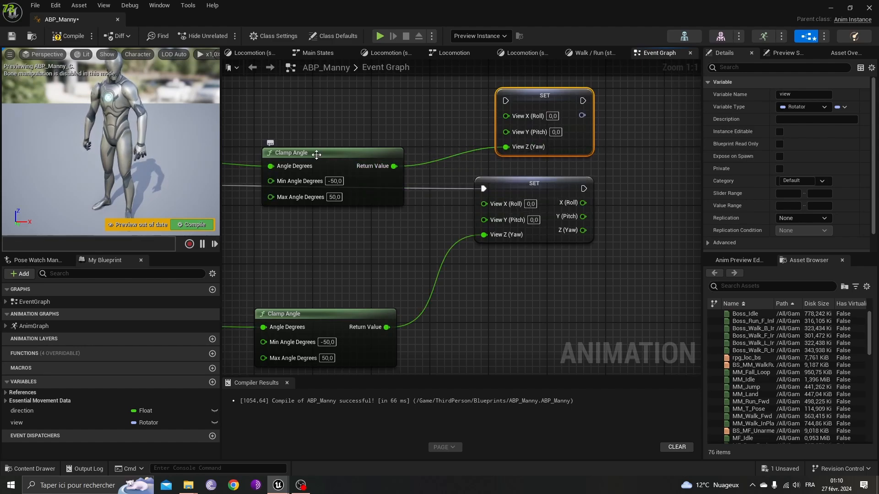
Connect the upper cast's execution output to the new view SET node.
right_click_drag(445, 143, 698, 158)
right_click_drag(243, 138, 401, 155)
left_click_drag(401, 154, 409, 155)
left_click_drag(619, 156, 369, 140)
right_click_drag(394, 139, 482, 139)
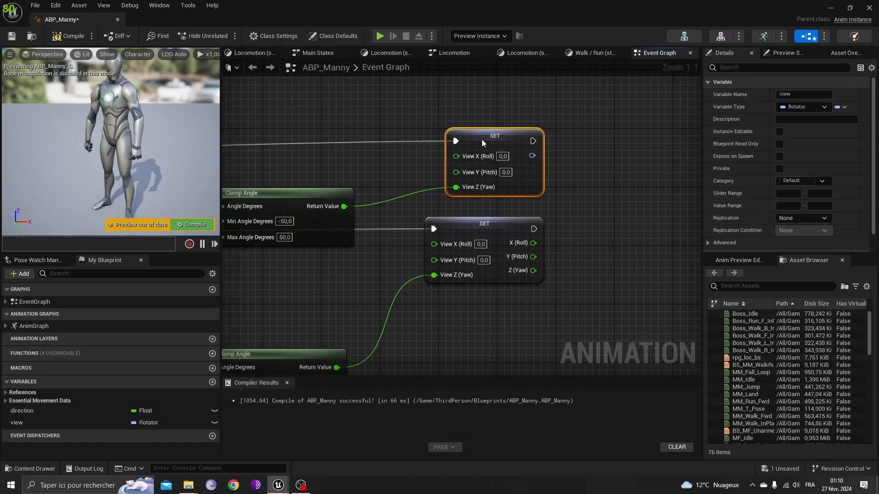
scroll(482, 139, "down", 3)
right_click_drag(416, 158, 541, 165)
scroll(441, 229, "down", 4)
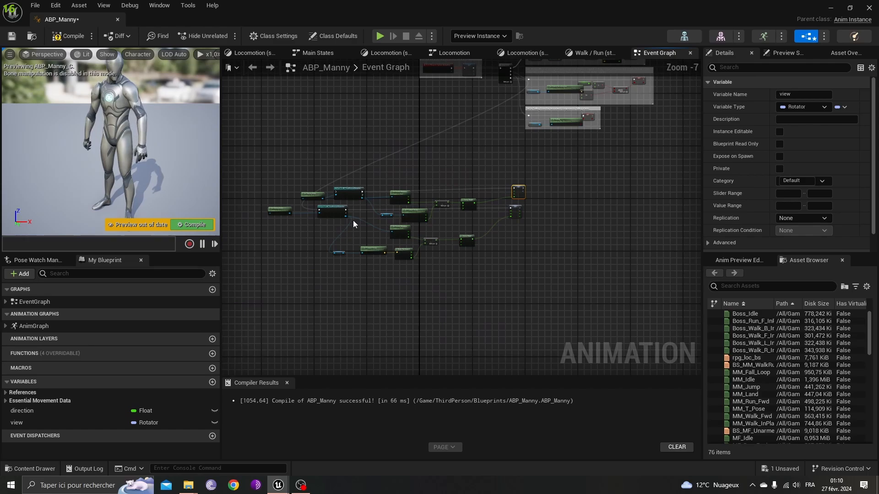
Move the upper view SET, Clamp Angle and subtraction nodes closer together above the lower chain.
scroll(454, 214, "up", 3)
left_click_drag(600, 156, 572, 133)
left_click_drag(506, 189, 521, 153)
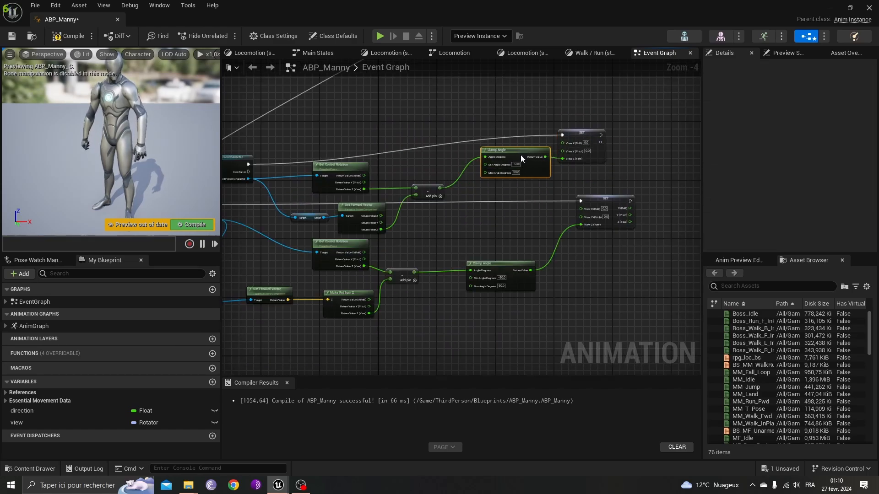
left_click_drag(429, 190, 466, 157)
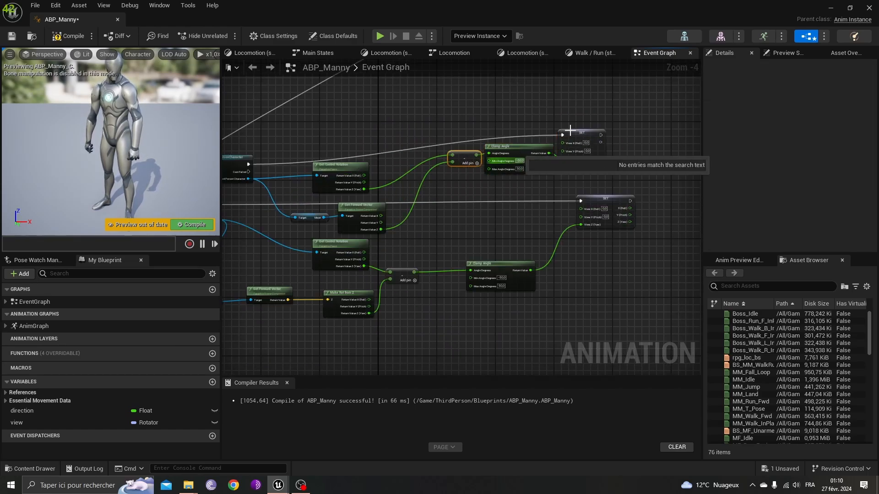
Delete the duplicate upper view chain, from its cast node through its SET node, and compile the blueprint.
left_click_drag(612, 109, 467, 160)
key("Delete")
right_click_drag(426, 170, 479, 168)
left_click_drag(449, 143, 342, 213)
key("Delete")
right_click_drag(319, 165, 489, 171)
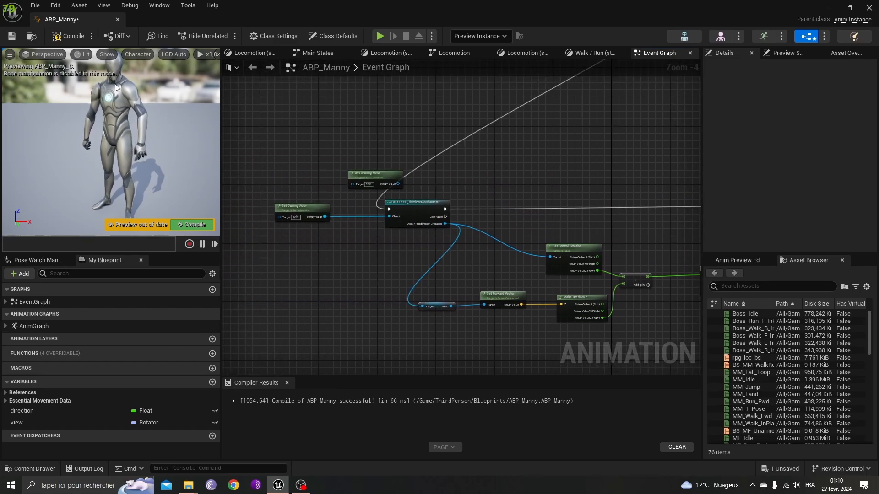
left_click(56, 36)
right_click_drag(653, 255, 467, 212)
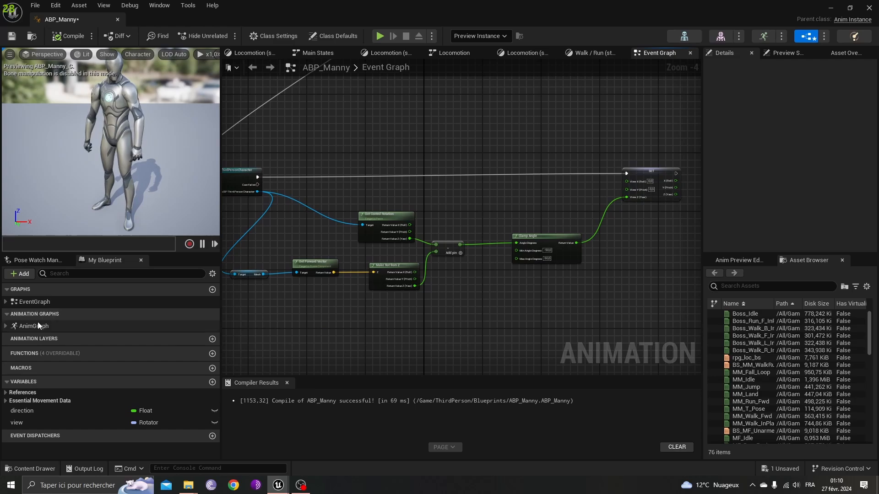
Open the AnimGraph and connect the DefaultSlot node's output directly to the Output Pose Result.
double_click(24, 327)
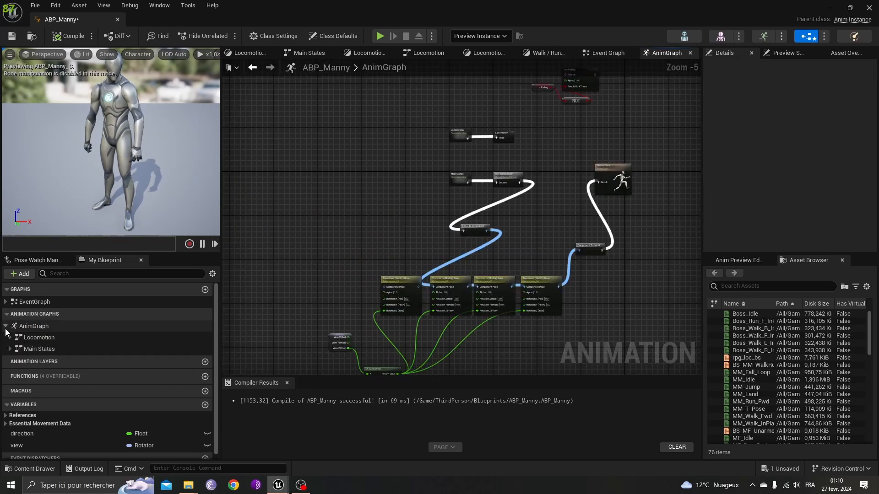
double_click(45, 337)
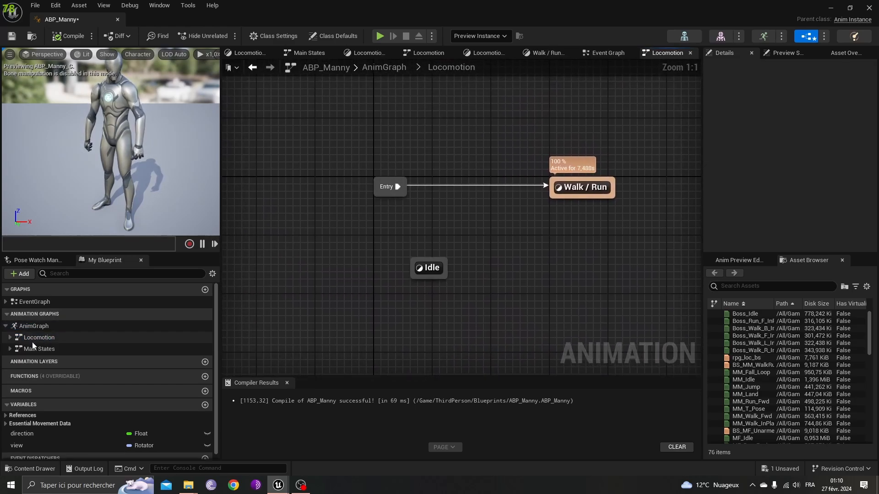
double_click(36, 327)
scroll(547, 205, "up", 6)
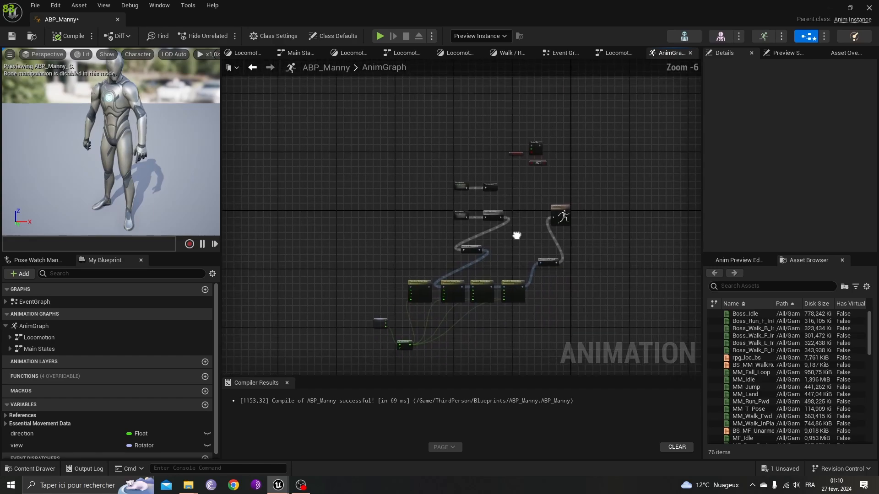
right_click_drag(497, 210, 465, 375)
right_click_drag(454, 309, 487, 82)
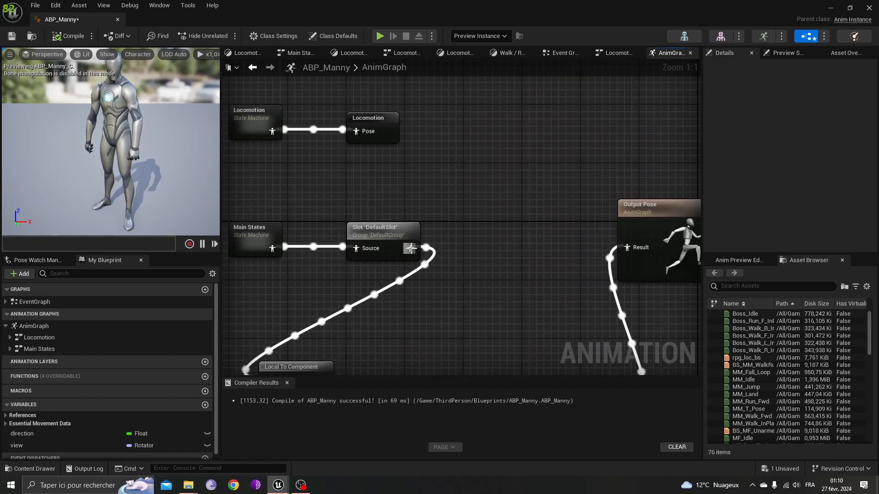
left_click_drag(410, 248, 627, 247)
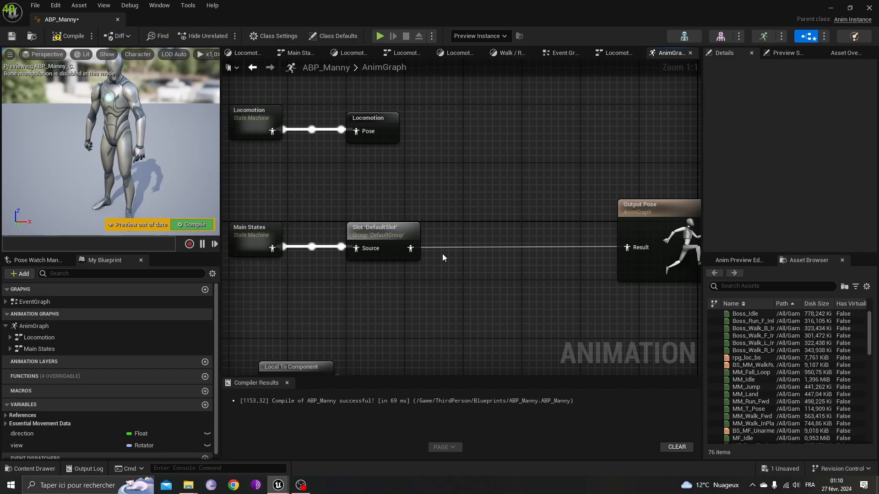
Add a Transform (Modify) Bone node in the empty area above the existing spine bone nodes.
right_click_drag(431, 273, 544, 60)
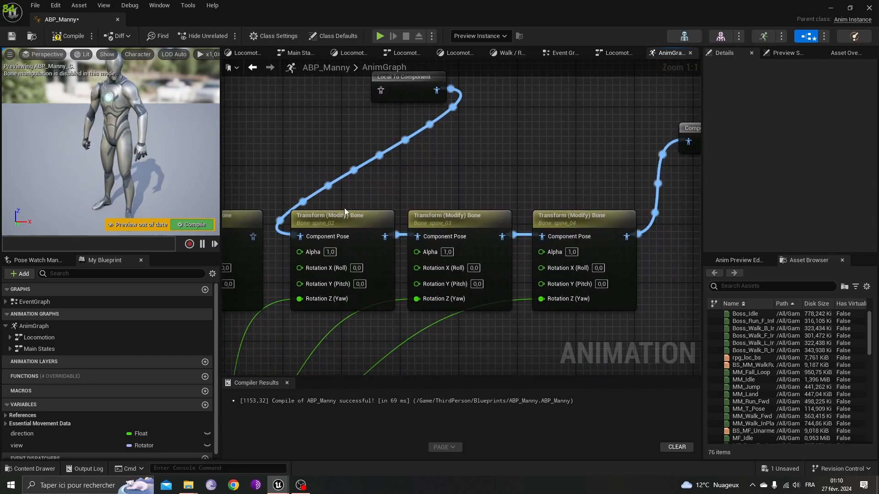
scroll(397, 252, "down", 3)
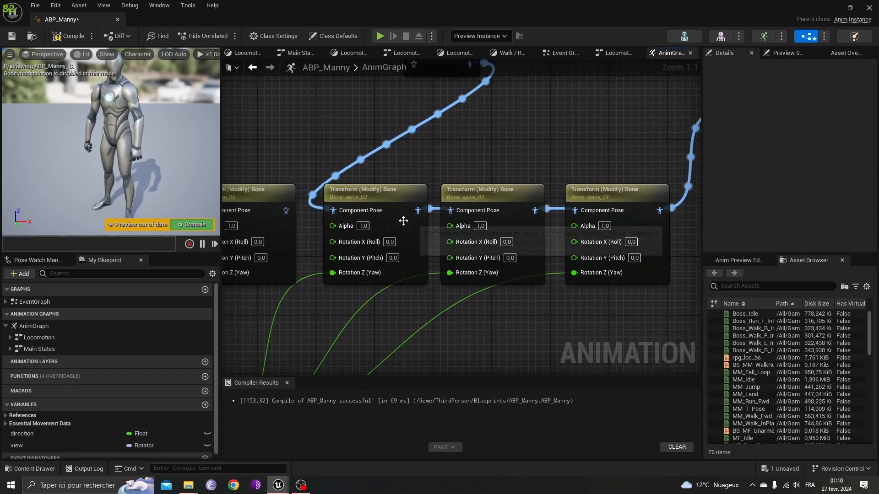
scroll(447, 216, "up", 3)
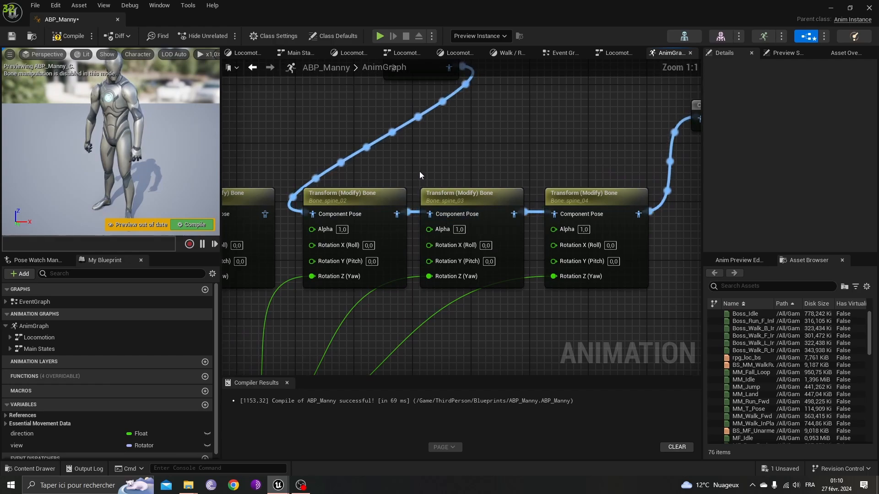
right_click_drag(419, 172, 517, 218)
right_click(311, 147)
type("tr")
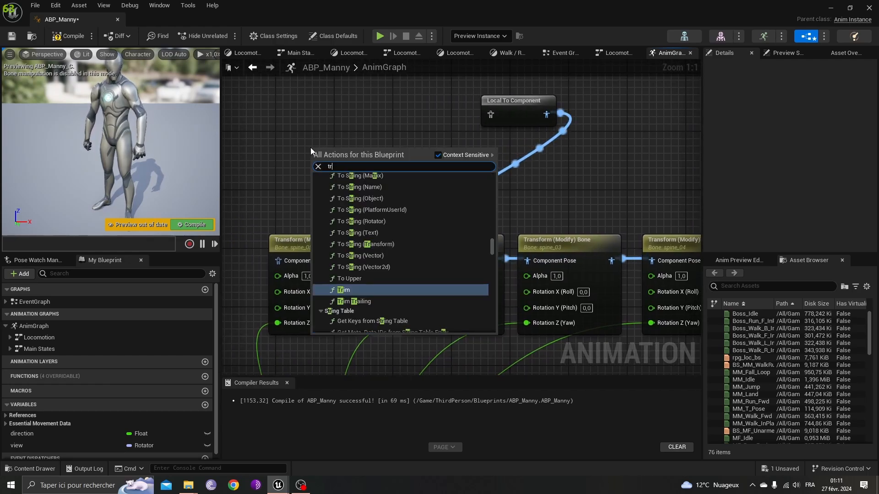
type("ansfor")
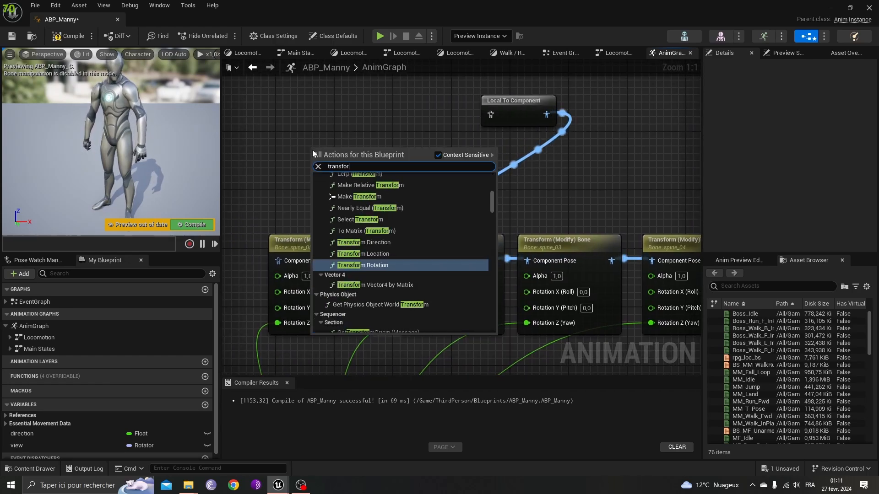
scroll(445, 226, "up", 1)
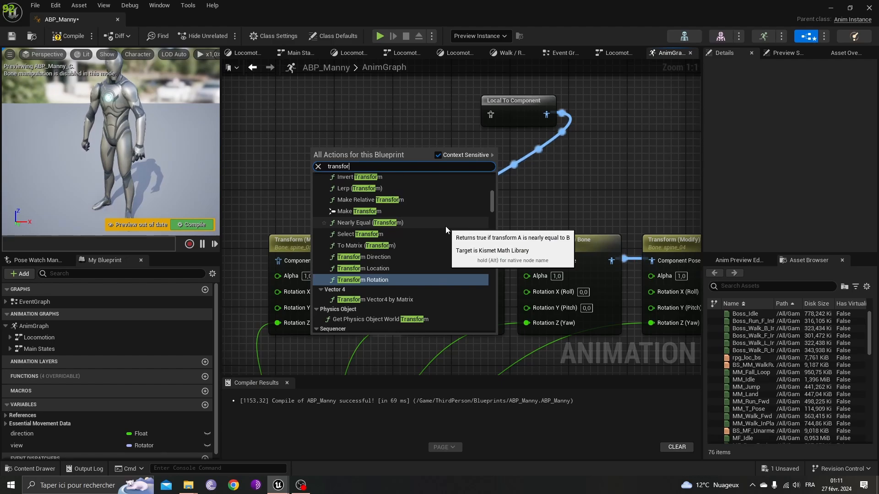
type("m b")
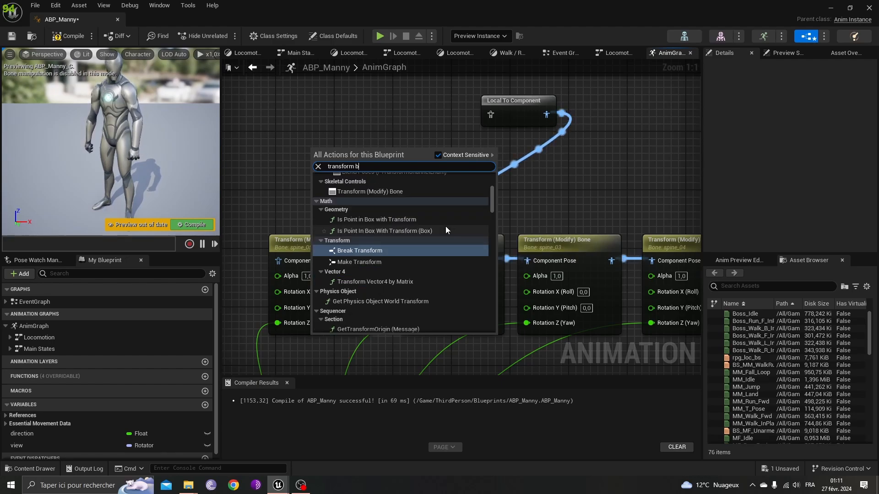
type("on")
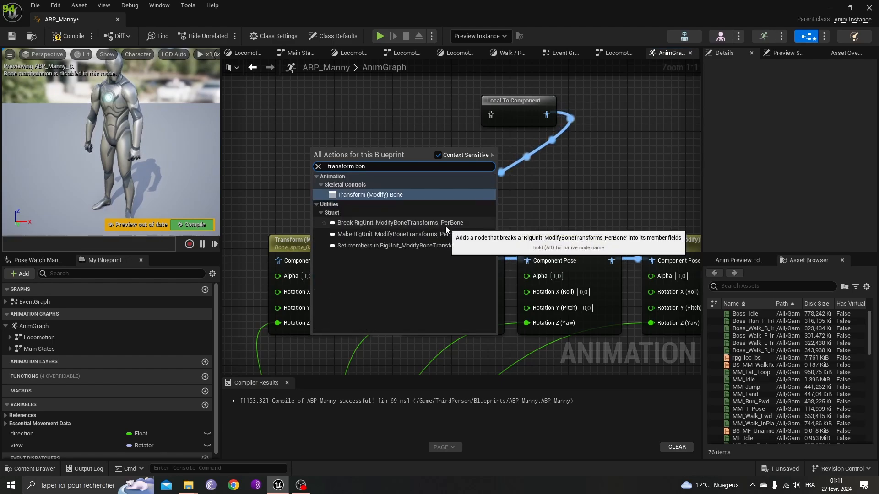
left_click(366, 195)
left_click_drag(349, 158, 338, 100)
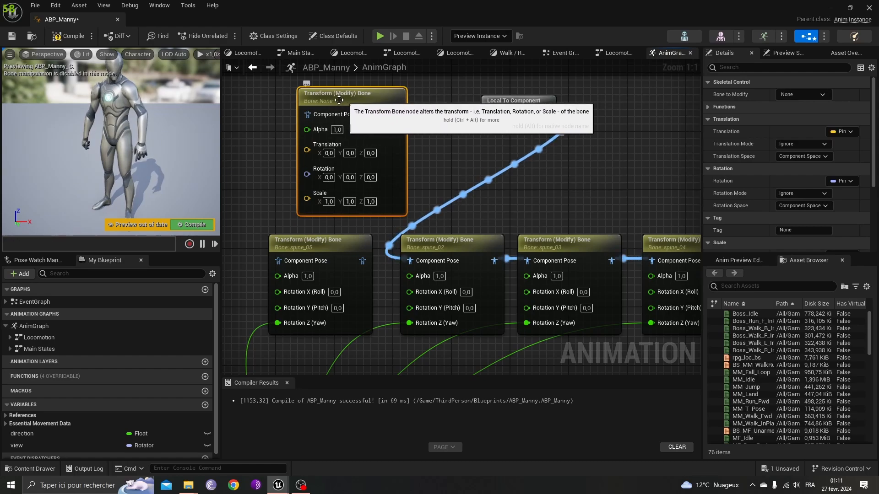
Set the new Transform (Modify) Bone node's Bone to Modify to spine_02.
right_click_drag(486, 135, 503, 161)
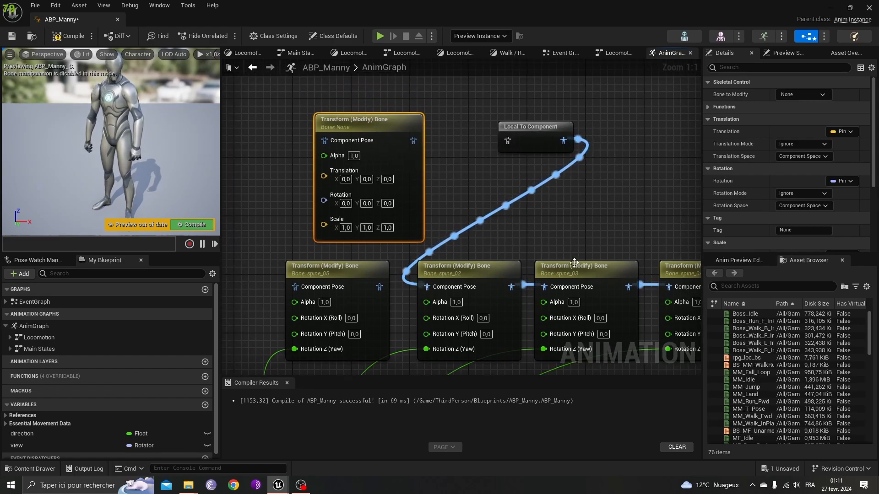
right_click_drag(574, 264, 472, 263)
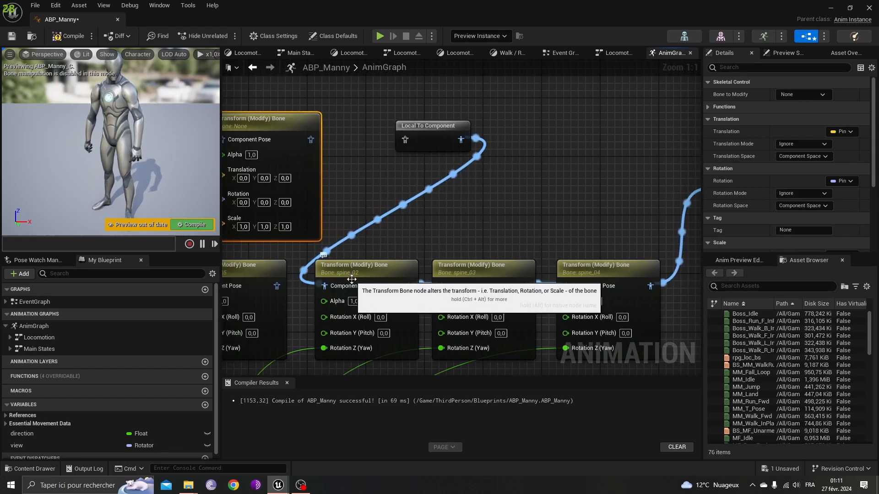
right_click_drag(274, 134, 378, 141)
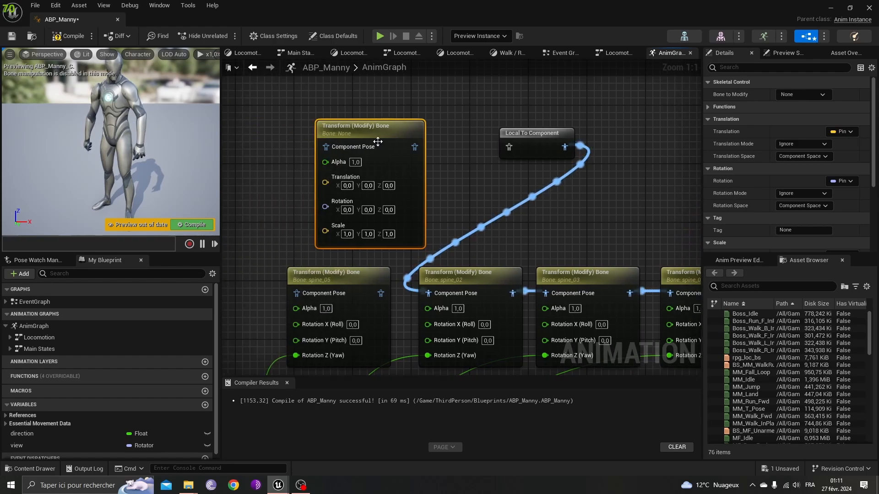
left_click(807, 96)
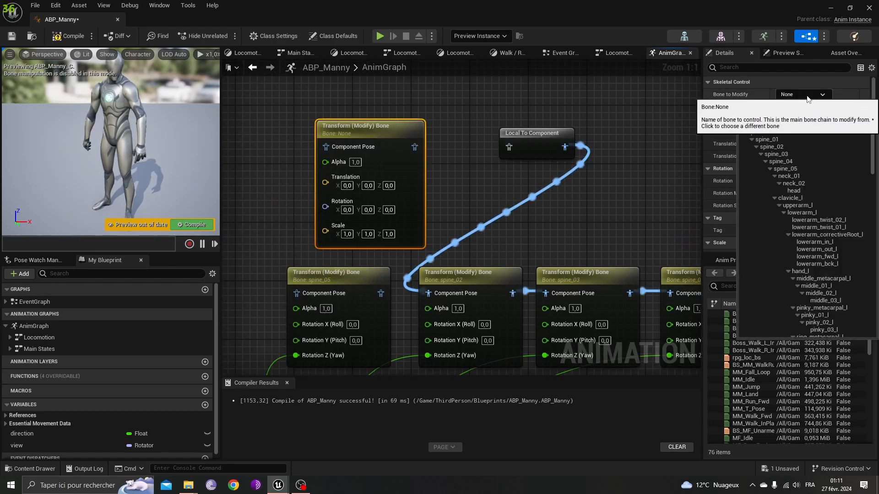
left_click(771, 145)
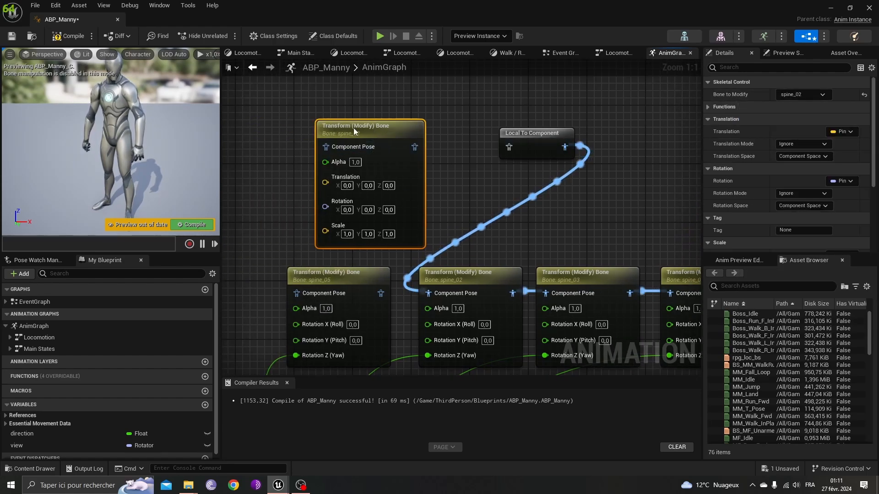
Duplicate the new spine_02 node, place the copy beside it, and set its Bone to Modify to spine_03.
left_click_drag(353, 131, 266, 117)
key("ctrl+c")
key("ctrl+v")
left_click_drag(405, 148, 401, 123)
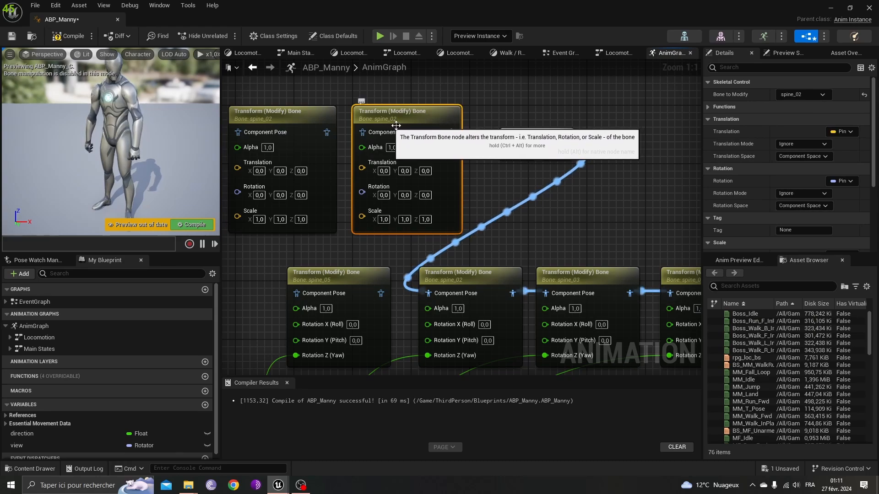
left_click(802, 95)
left_click(797, 155)
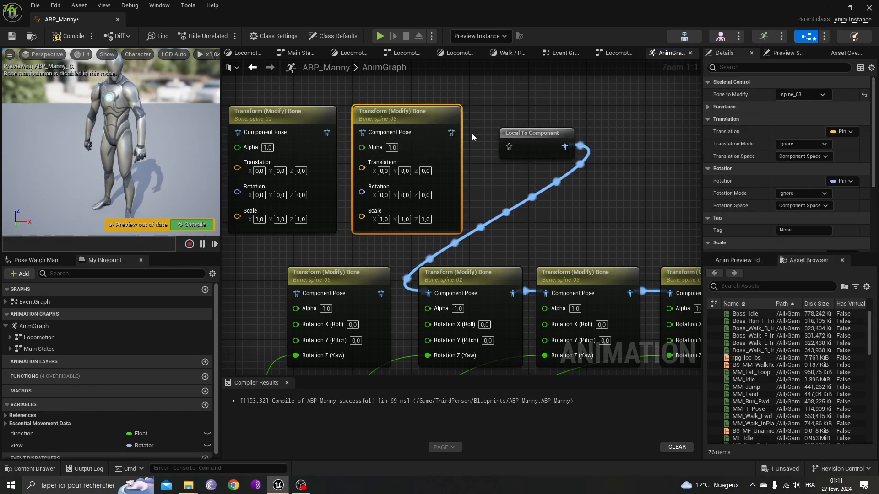
Duplicate the new spine_03 node, set the copy's Bone to Modify to spine_04, and align it with the row.
key("ctrl+c")
key("ctrl+v")
left_click(824, 95)
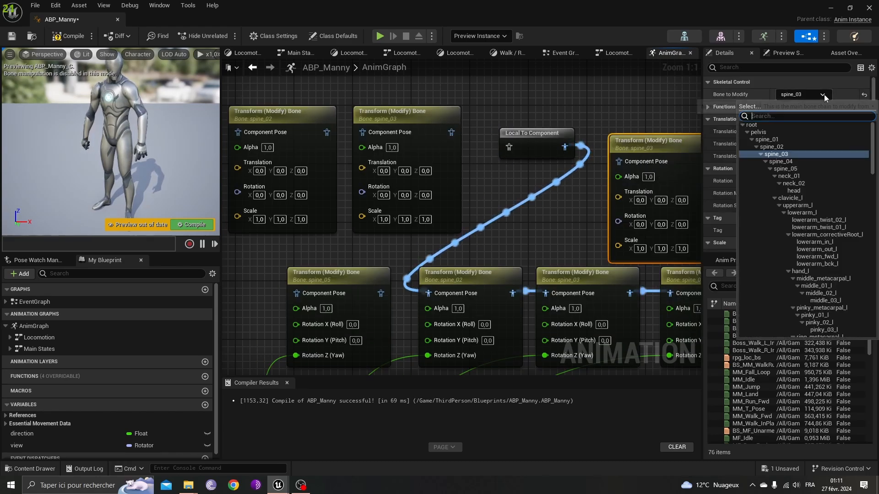
left_click(793, 163)
left_click_drag(670, 157, 669, 129)
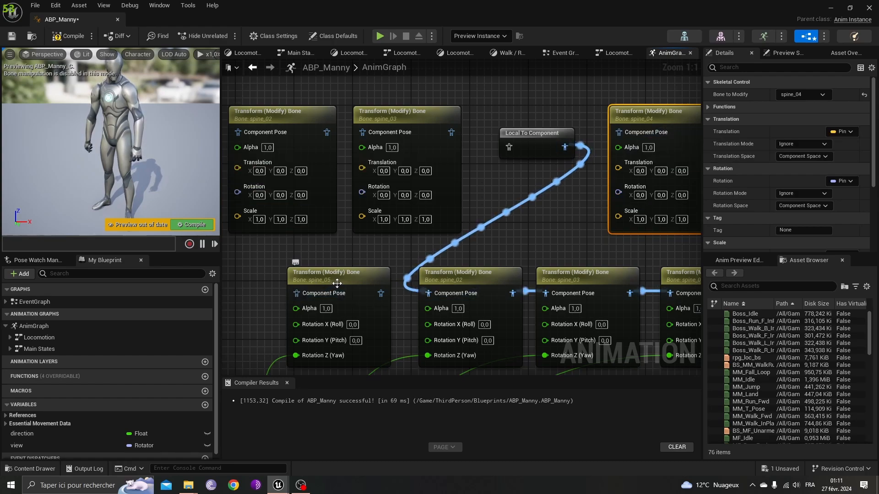
Check the old spine_05 node's rotation settings and set the new spine_02 node's Rotation Mode to Replace Existing.
left_click(314, 279)
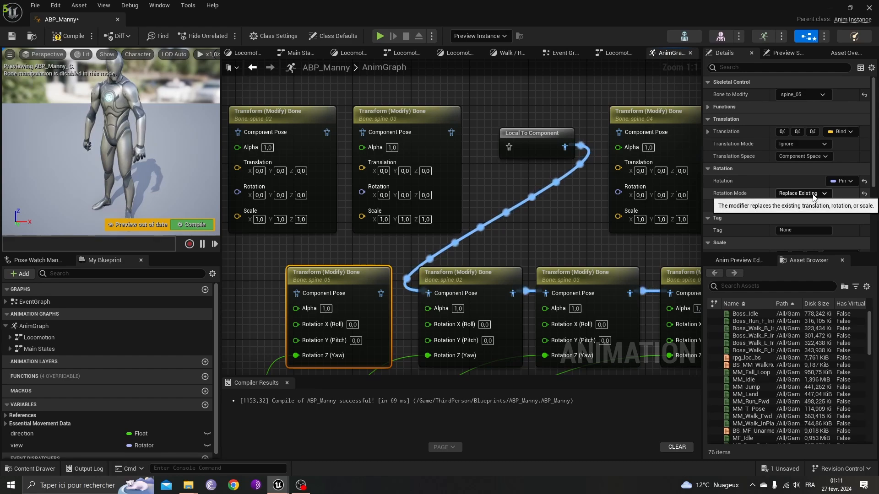
left_click(299, 120)
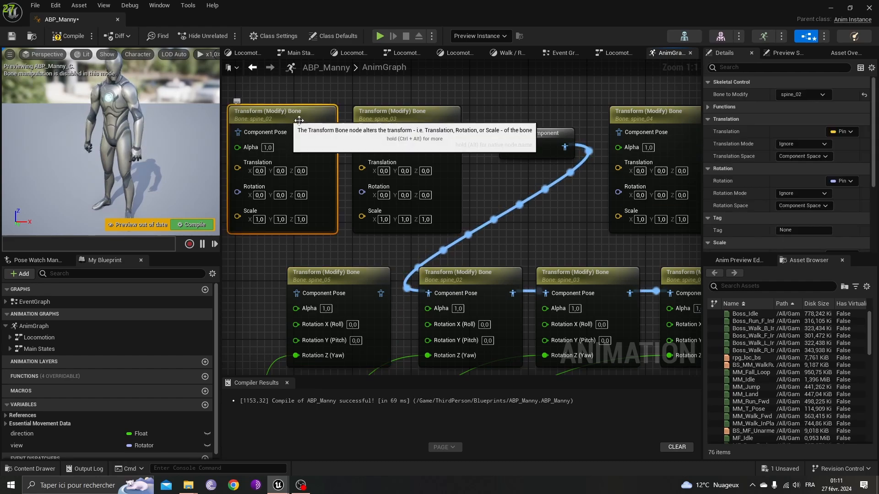
left_click(802, 194)
left_click(797, 211)
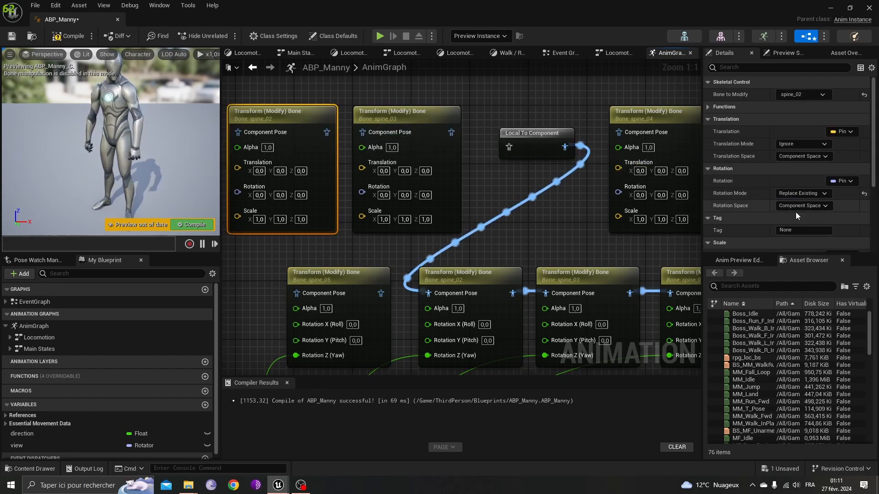
Delete the unconnected spine_05 Transform (Modify) Bone node from the lower row.
left_click(352, 270)
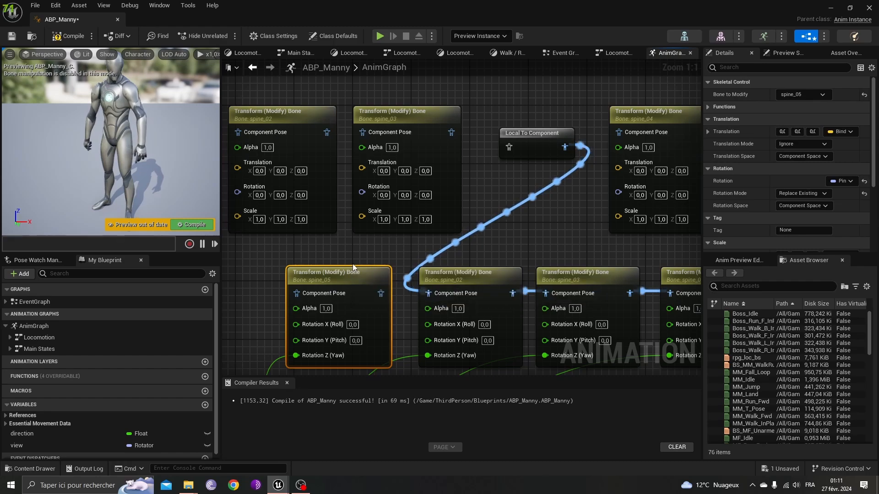
key("Delete")
right_click_drag(335, 257, 423, 137)
right_click_drag(469, 168, 281, 275)
Set Rotation Mode to Add to Existing on the new spine_02 and spine_03 nodes, matching the old spine_02 node.
left_click(368, 259)
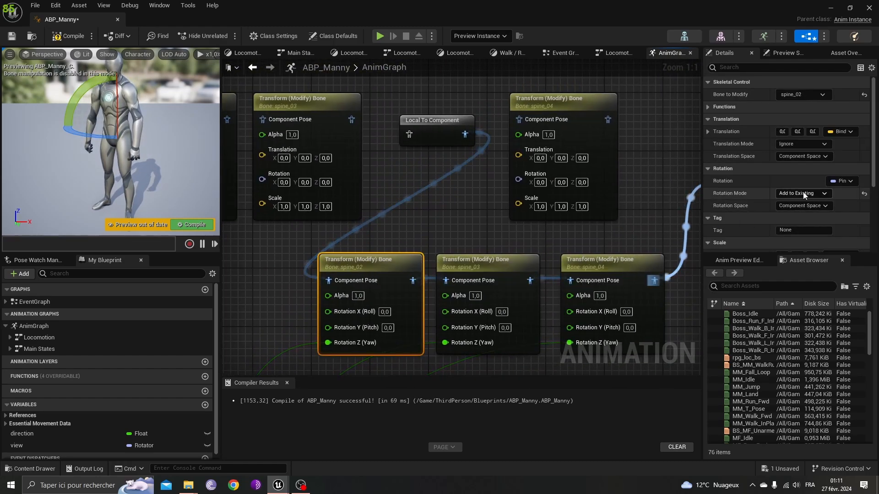
right_click_drag(277, 186, 540, 211)
left_click(467, 143)
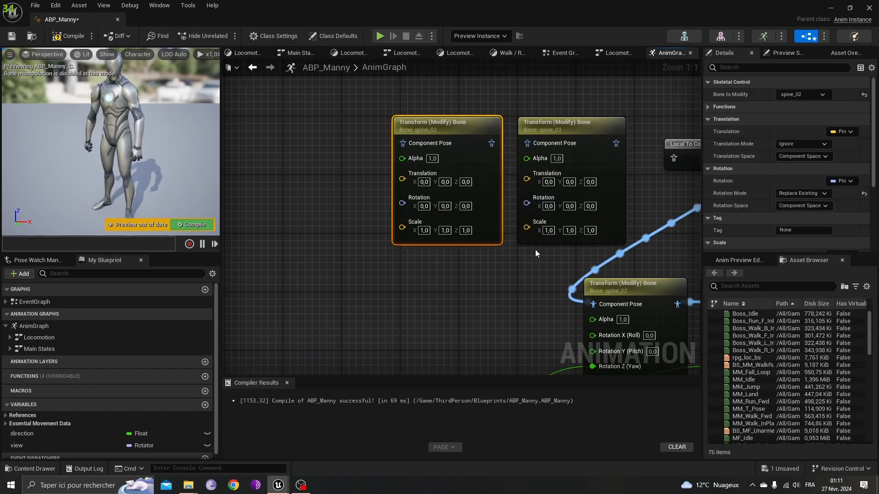
right_click_drag(535, 249, 404, 246)
left_click(795, 195)
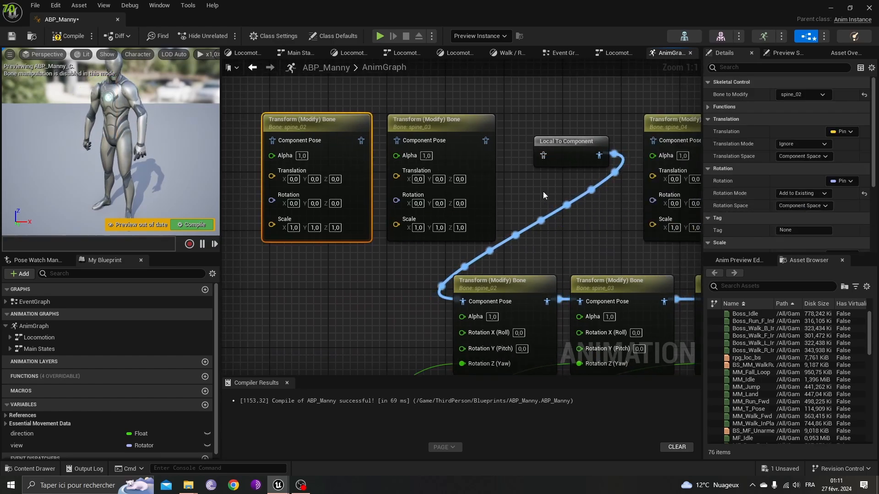
left_click(451, 120)
left_click(794, 193)
left_click(792, 217)
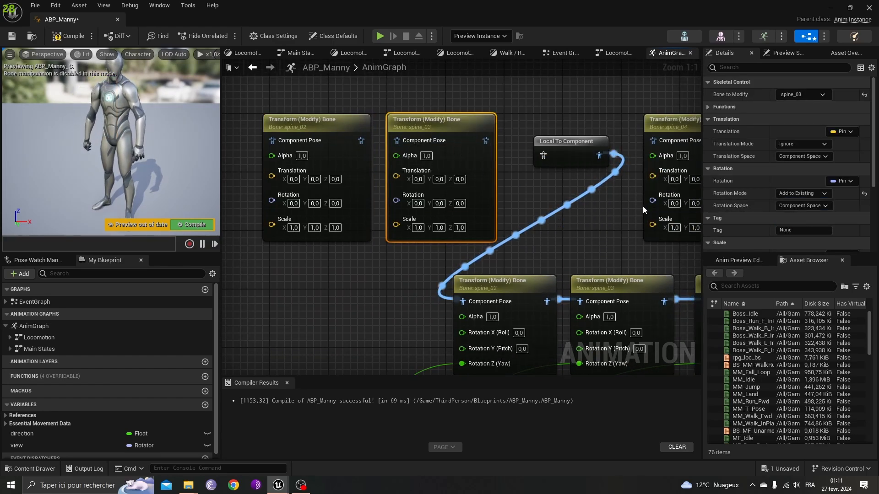
Set Rotation Mode to Add to Existing on the new spine_04 Transform (Modify) Bone node.
right_click_drag(643, 206, 500, 204)
left_click(584, 128)
left_click(792, 194)
left_click(793, 219)
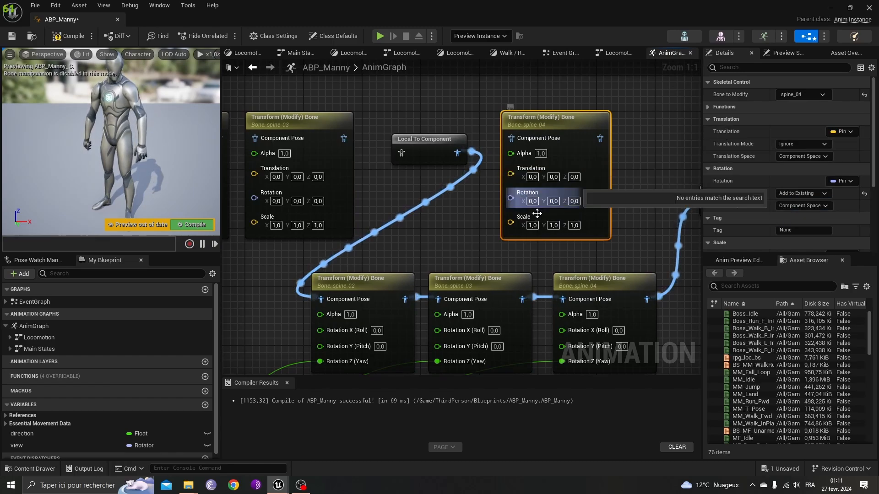
Stop exposing Translation and Scale as pins on the new spine_04 node.
left_click(841, 132)
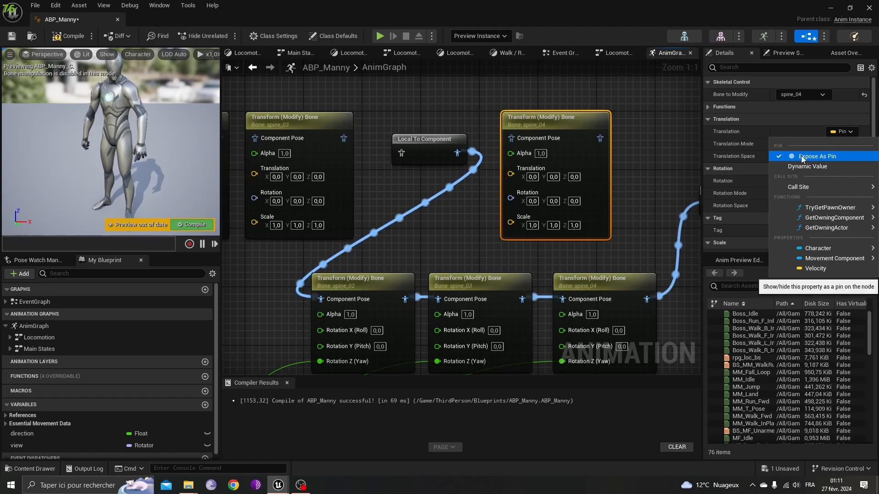
left_click(803, 156)
scroll(837, 215, "down", 1)
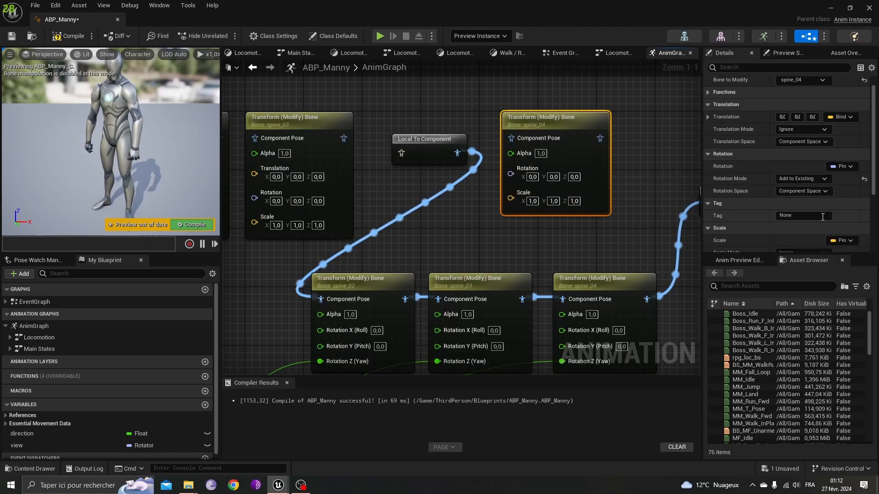
left_click(842, 240)
left_click(804, 269)
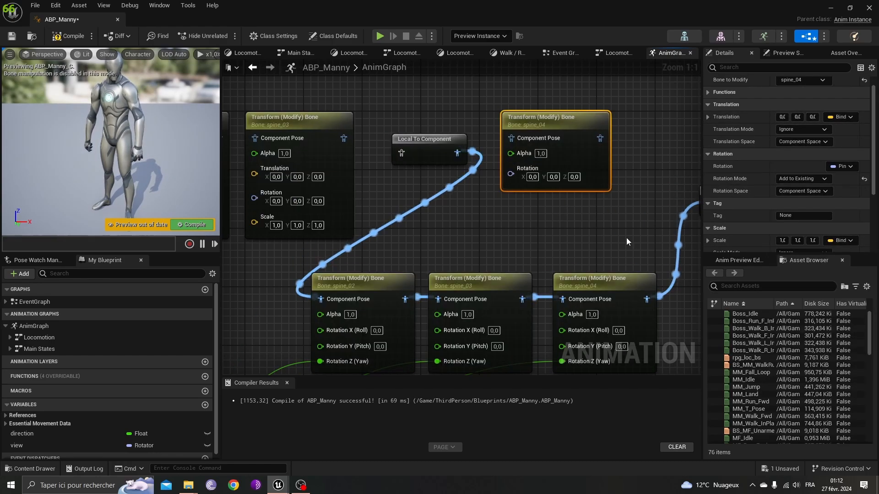
Remove the exposed Translation and Scale pins from the new spine_03 node.
right_click_drag(373, 227, 631, 232)
left_click(568, 148)
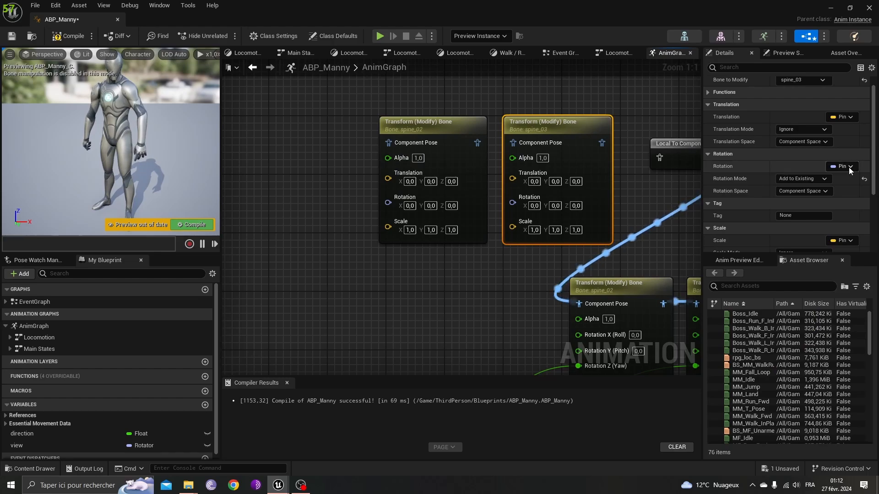
left_click(844, 117)
left_click(808, 142)
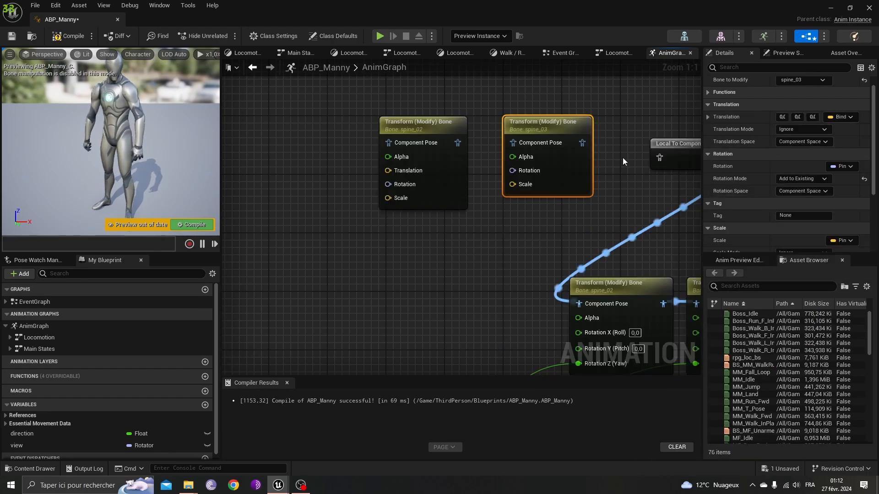
left_click(844, 241)
left_click(806, 265)
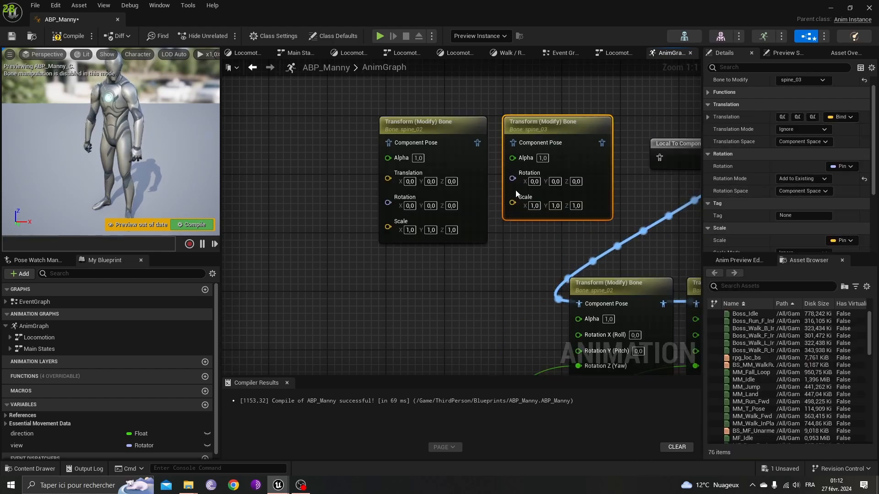
Hide the Translation and Scale pins on the new spine_02 node, keeping only Rotation exposed.
left_click(428, 130)
left_click(843, 118)
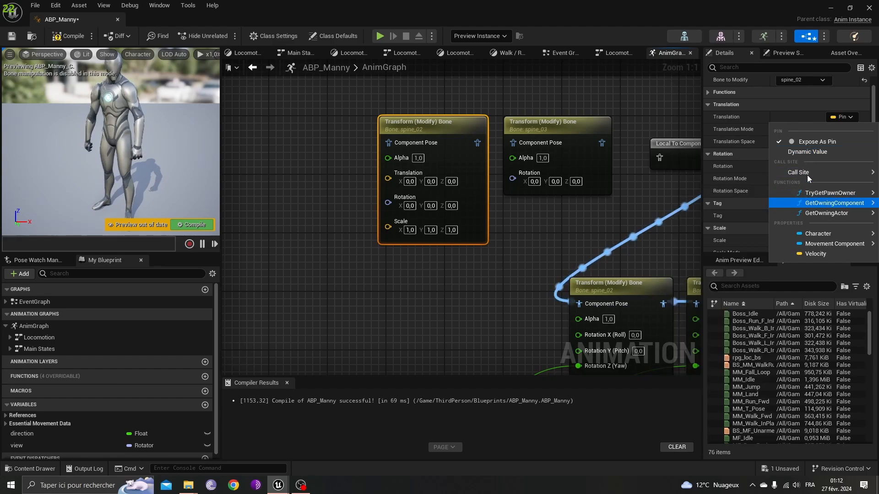
left_click(815, 142)
left_click(842, 240)
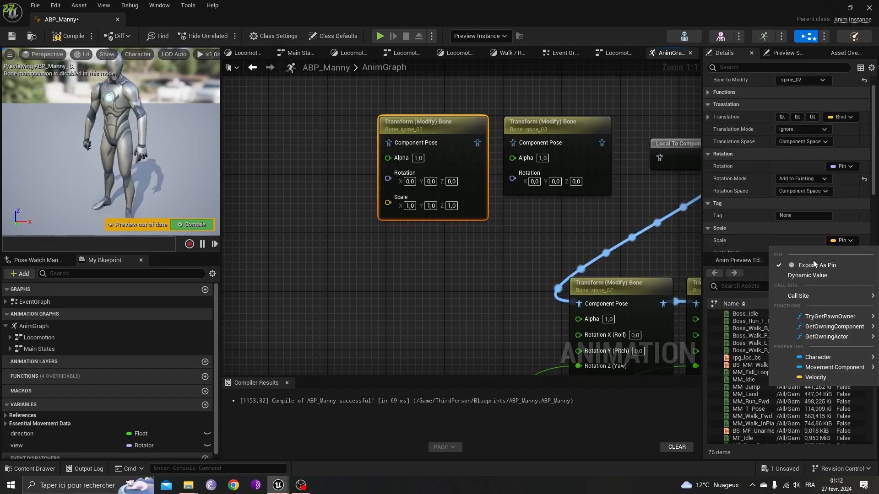
left_click(810, 261)
Split the Rotation struct pin into Roll, Pitch and Yaw on the new spine_02, spine_03 and spine_04 nodes.
right_click_drag(608, 255, 410, 191)
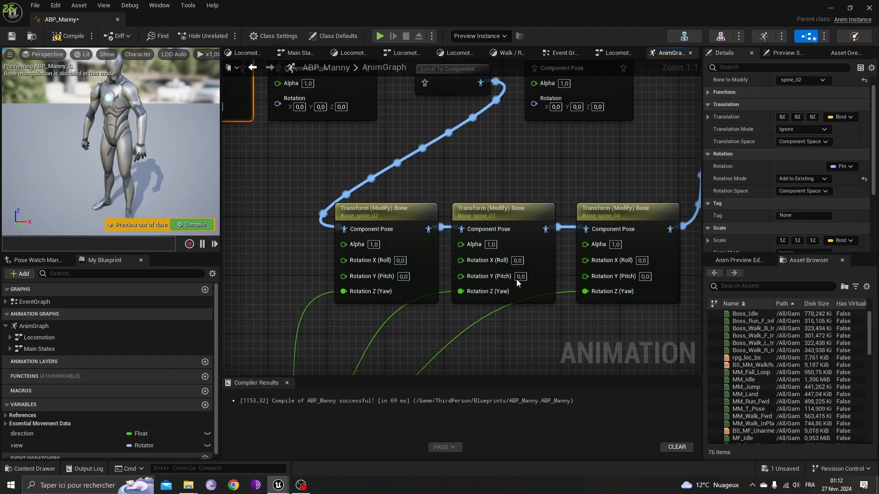
right_click_drag(482, 189, 647, 244)
right_click(316, 163)
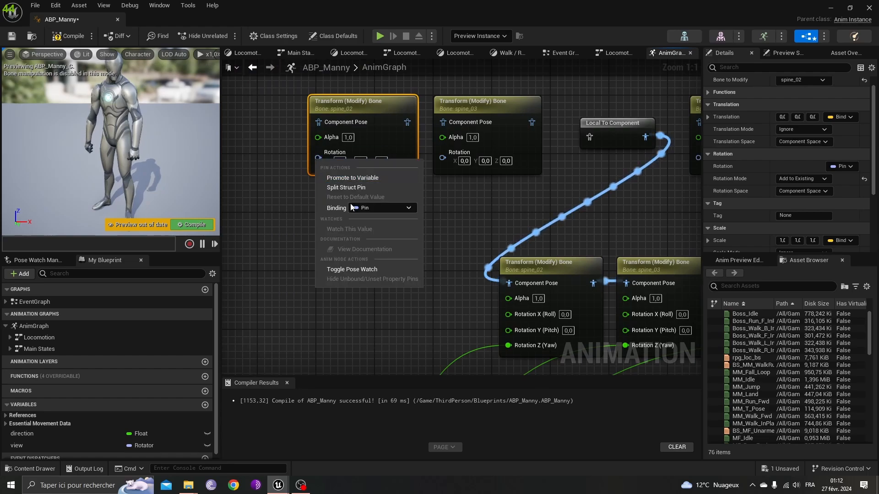
left_click(339, 189)
right_click(442, 158)
left_click(473, 184)
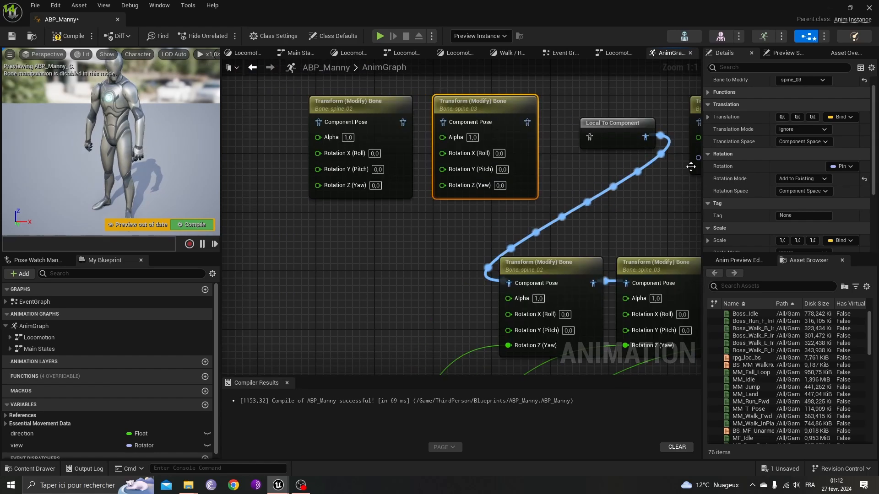
right_click_drag(689, 169, 597, 171)
right_click(607, 157)
left_click(621, 189)
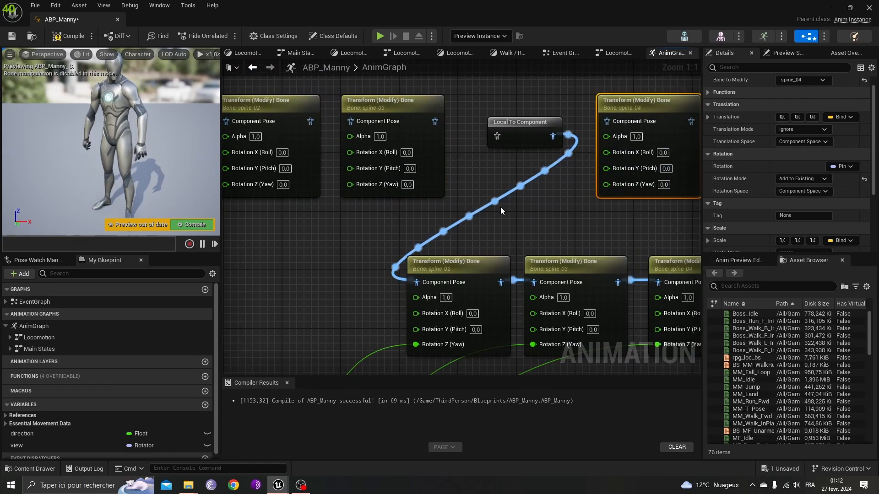
Add a getter for the view variable below the new bone nodes and split its output into Roll, Pitch and Yaw.
right_click_drag(461, 317, 355, 271)
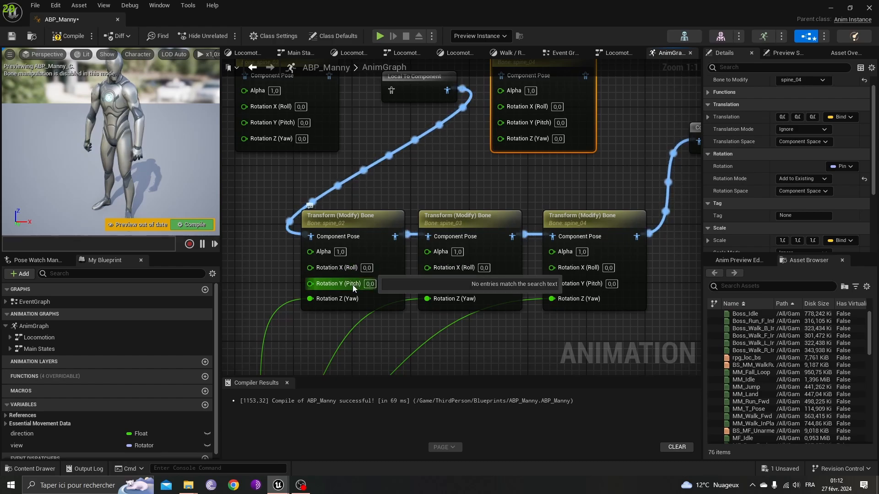
right_click_drag(507, 90, 556, 151)
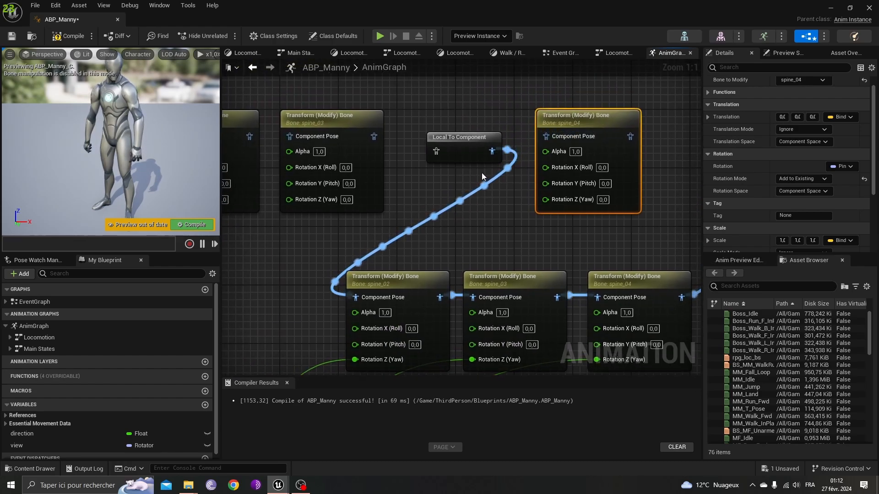
right_click_drag(484, 173, 549, 171)
right_click_drag(478, 203, 580, 164)
right_click_drag(486, 232, 567, 68)
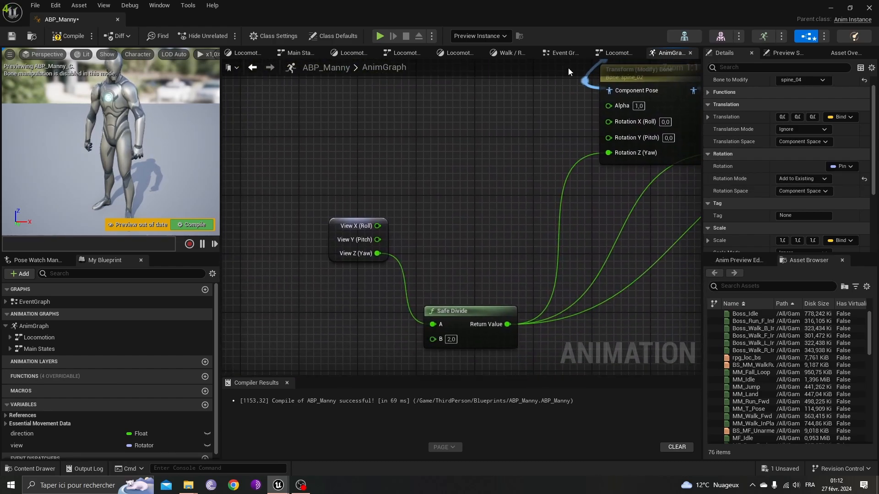
left_click_drag(23, 448, 285, 121)
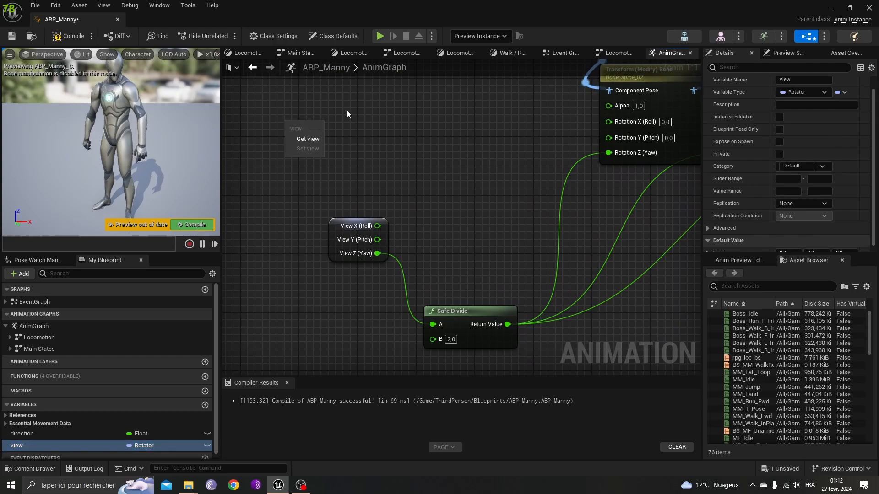
right_click_drag(347, 112, 345, 245)
left_click_drag(18, 452, 289, 213, "ctrl")
right_click_drag(333, 184, 330, 238)
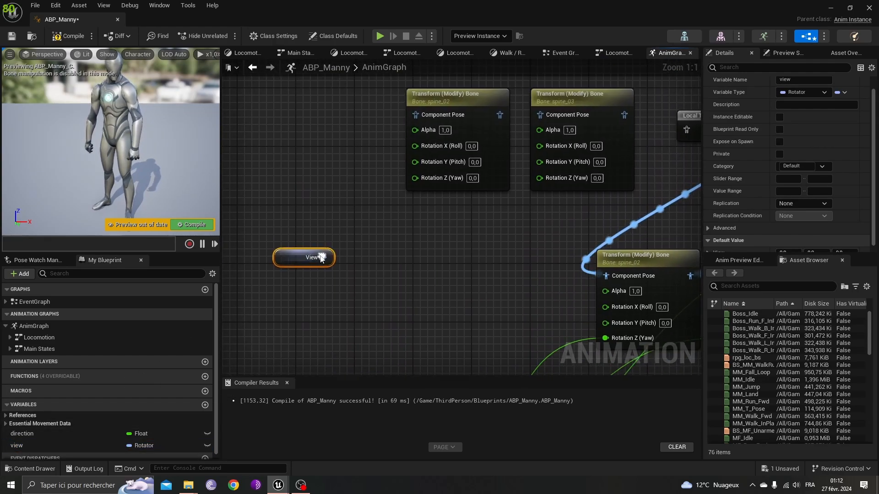
right_click(323, 257)
left_click(331, 284)
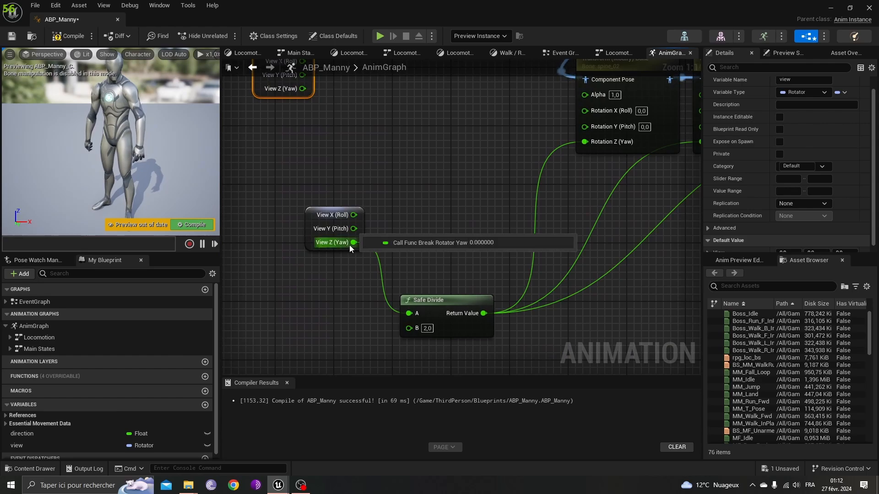
Move the old Safe Divide node up, closer to the level of its View node.
left_click_drag(354, 242, 375, 253)
left_click(343, 164)
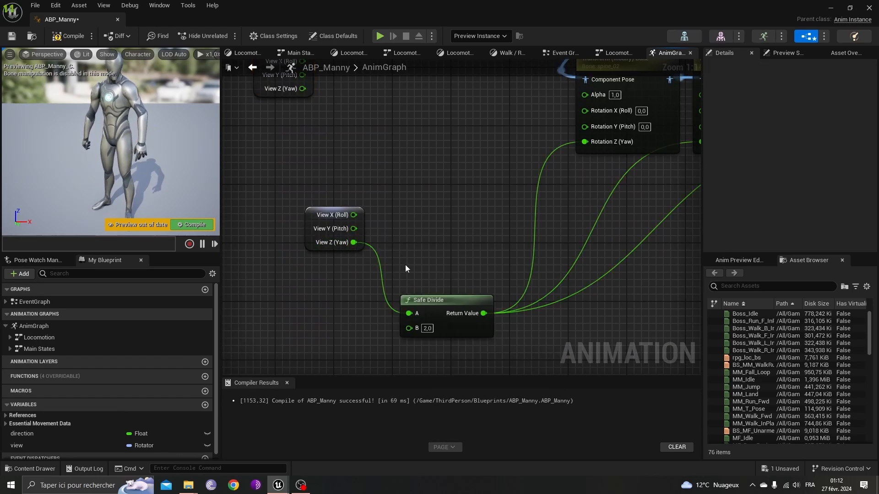
left_click_drag(441, 300, 439, 239)
Add a Safe Divide node fed by the new getter's View Z (Yaw) output.
right_click_drag(394, 174, 419, 296)
left_click_drag(328, 211, 396, 222)
type("devi")
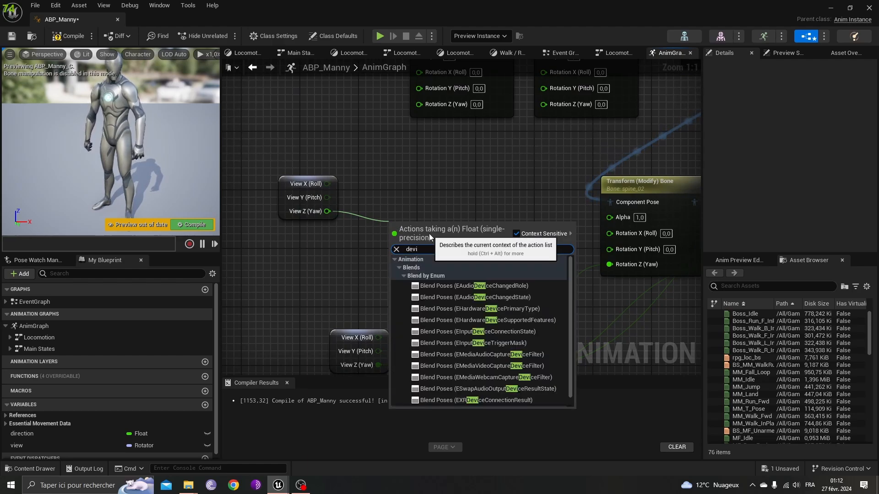
key("BackSpace")
key("BackSpace")
key("BackSpace")
key("BackSpace")
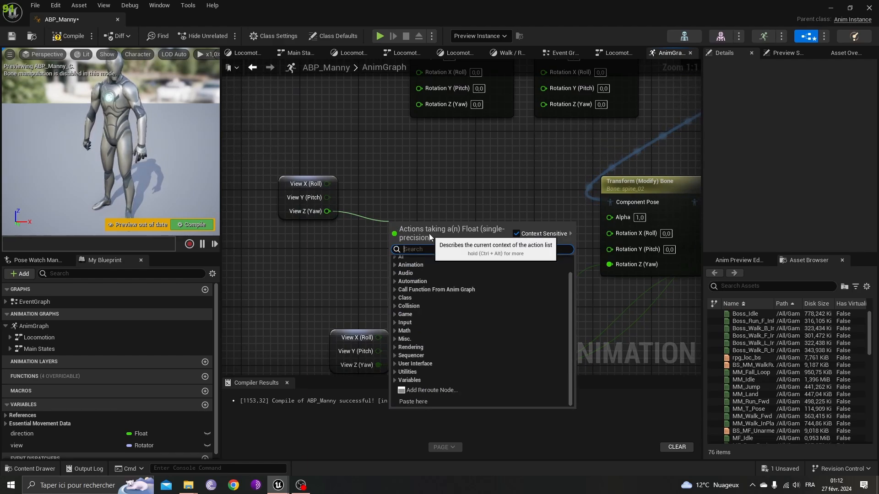
type("float")
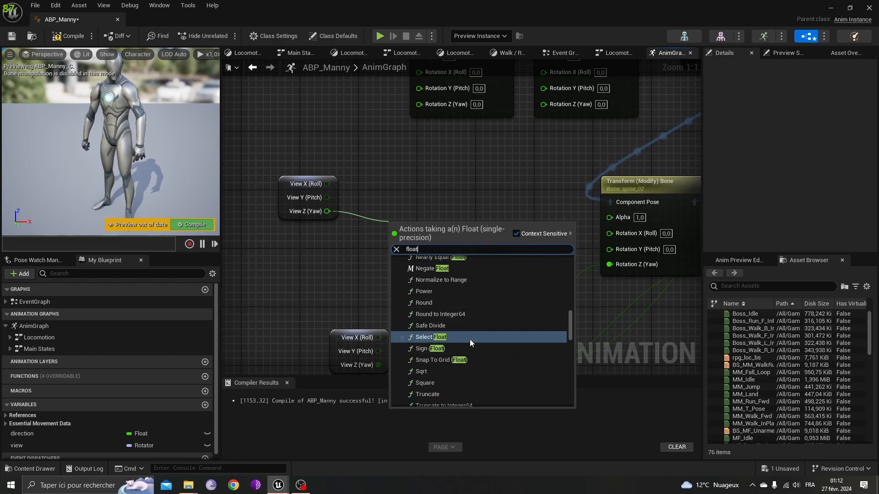
left_click(443, 326)
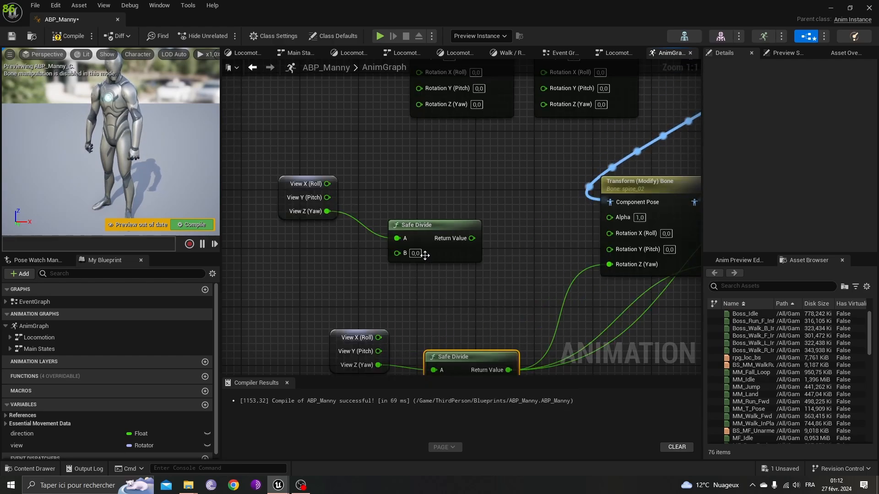
Set input B of the new Safe Divide node to 2.
right_click_drag(463, 301, 451, 254)
left_click(406, 207)
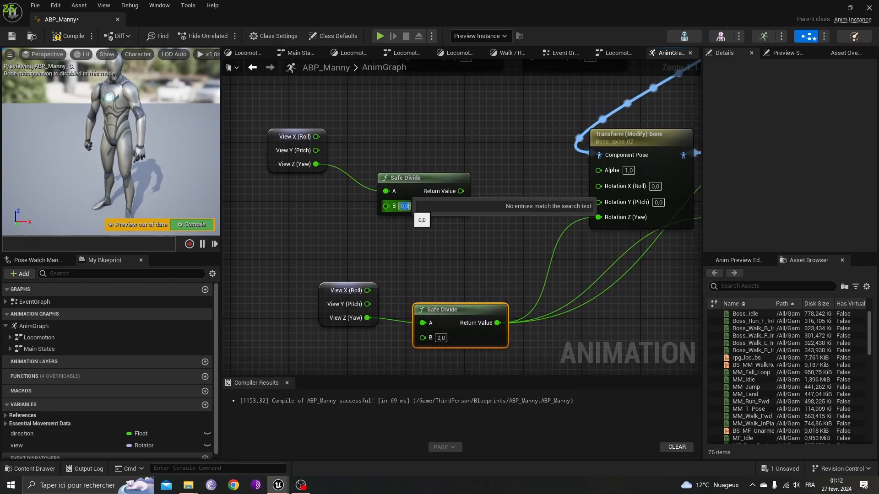
type("2")
key("Return")
left_click(439, 259)
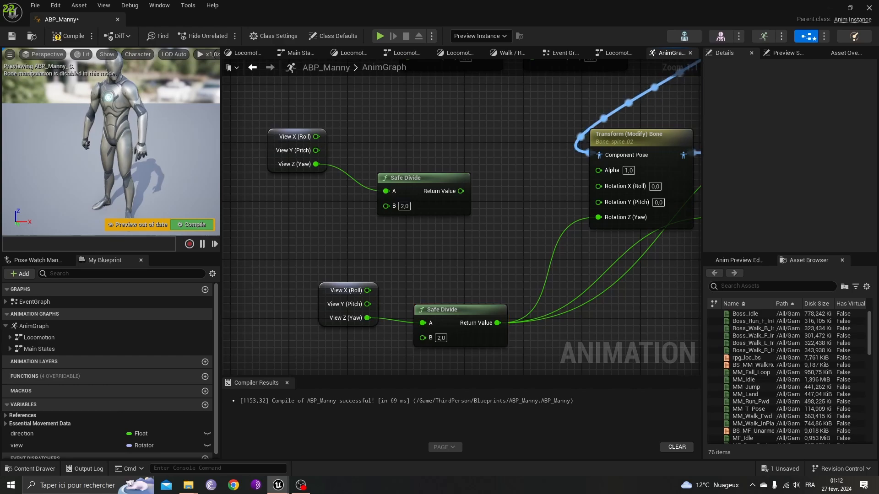
Connect the new Safe Divide's Return Value to Rotation Z (Yaw) on the new spine_02, spine_03 and spine_04 nodes.
right_click_drag(464, 205, 423, 325)
left_click_drag(421, 310, 512, 179)
right_click_drag(502, 213, 402, 233)
left_click_drag(325, 329, 649, 198)
right_click_drag(593, 235, 480, 184)
Connect the DefaultSlot output to the new spine_02 node's Component Pose and position the Local To Component conversion node above the row.
scroll(425, 190, "down", 3)
right_click_drag(411, 191, 477, 288)
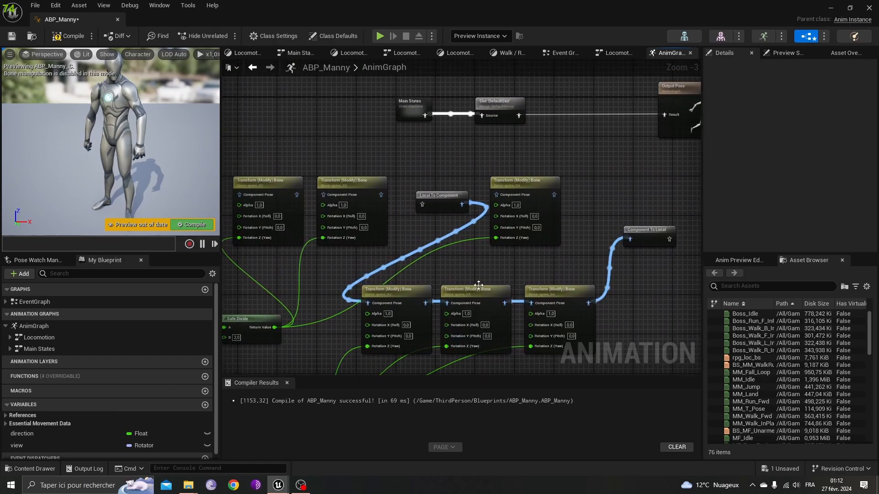
scroll(481, 288, "up", 3)
right_click_drag(302, 133, 352, 249)
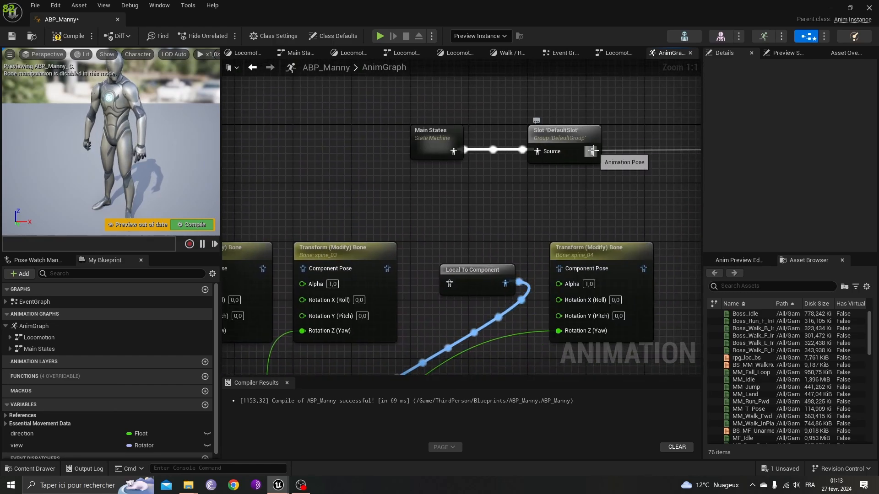
left_click_drag(593, 151, 405, 270)
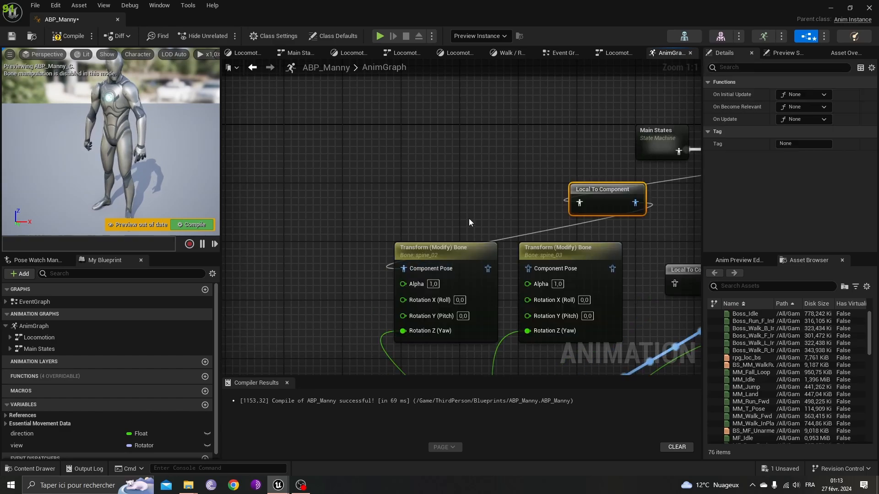
right_click_drag(469, 218, 342, 169)
left_click_drag(474, 152, 427, 153)
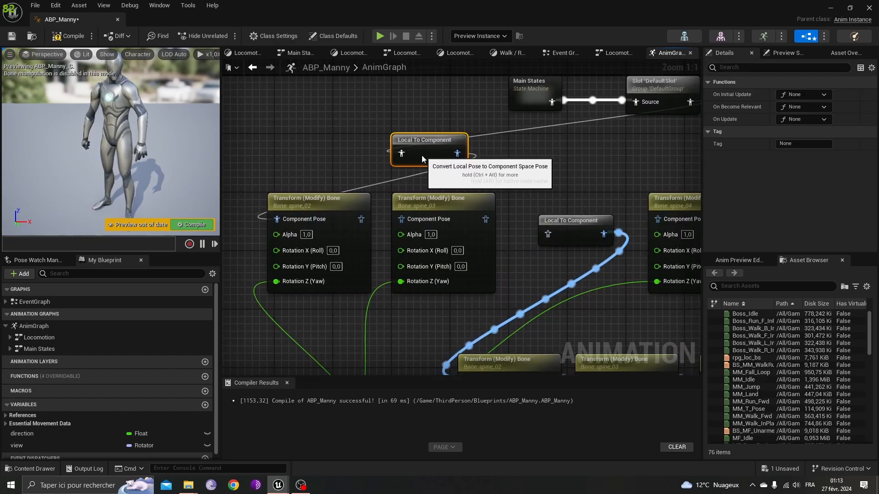
Examine the pose chain from Main States through Local To Component and the spine nodes to Component To Local.
scroll(487, 169, "down", 3)
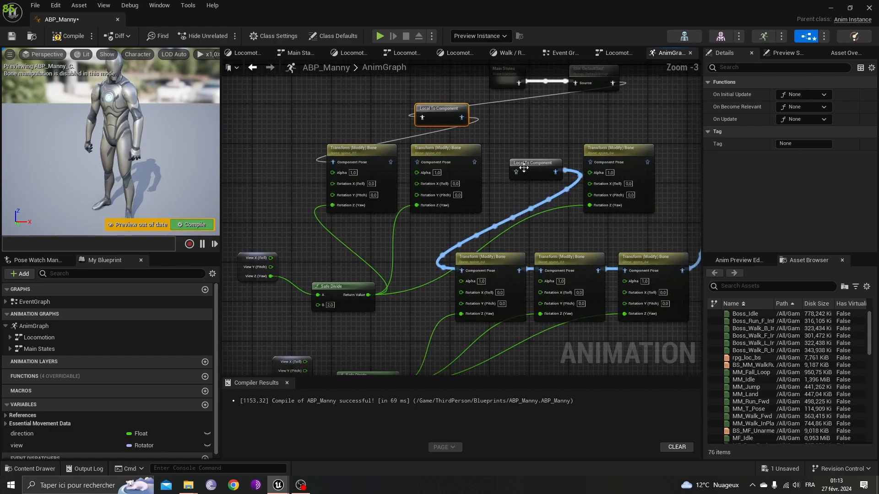
right_click_drag(502, 144, 441, 216)
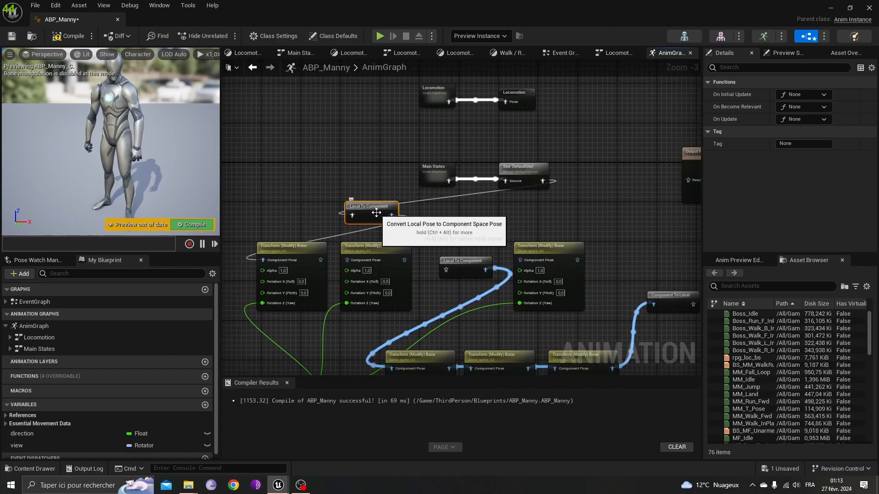
scroll(380, 226, "up", 2)
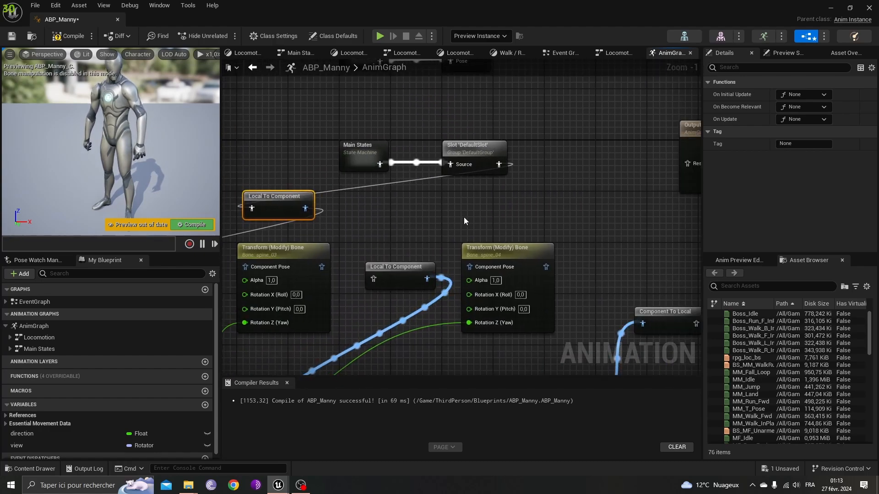
right_click_drag(434, 235, 341, 155)
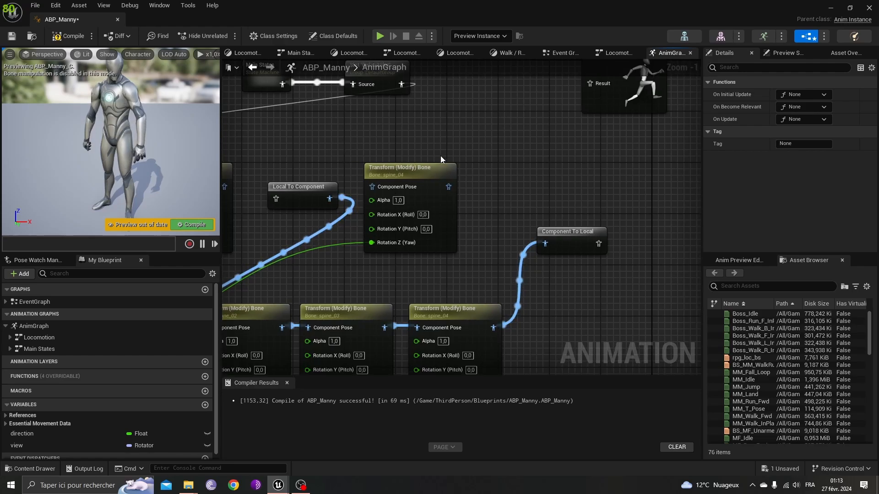
right_click_drag(453, 151, 512, 229)
right_click_drag(471, 204, 577, 139)
right_click_drag(340, 210, 458, 201)
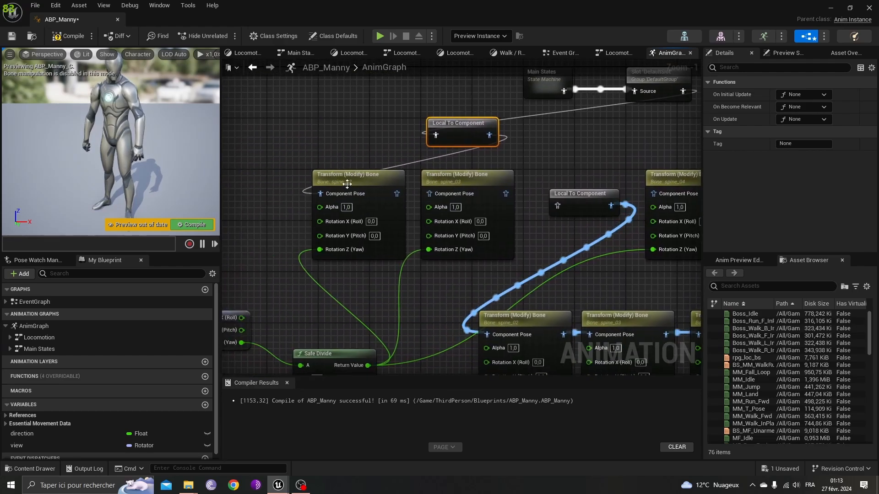
Chain the new spine_02, spine_03 and spine_04 nodes by their poses and connect spine_04 to Output Pose through a Component To Local conversion.
left_click(393, 178)
left_click_drag(448, 200, 450, 199)
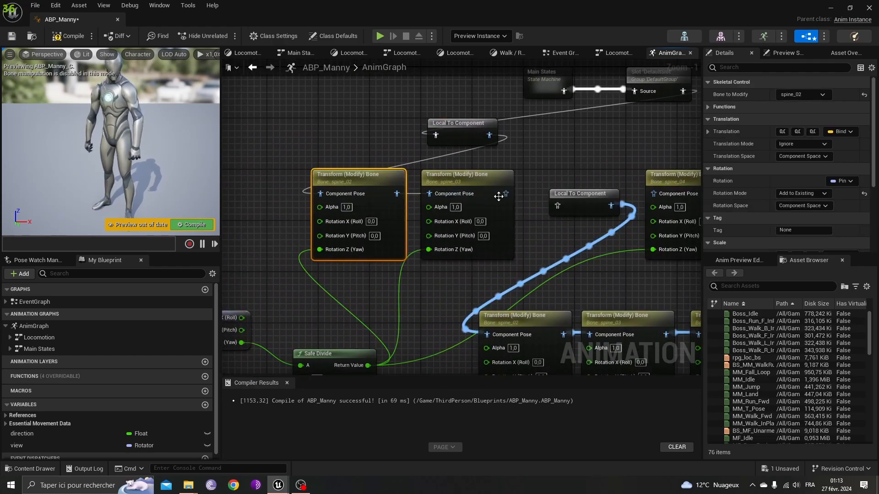
left_click_drag(506, 194, 654, 196)
right_click_drag(658, 178, 349, 222)
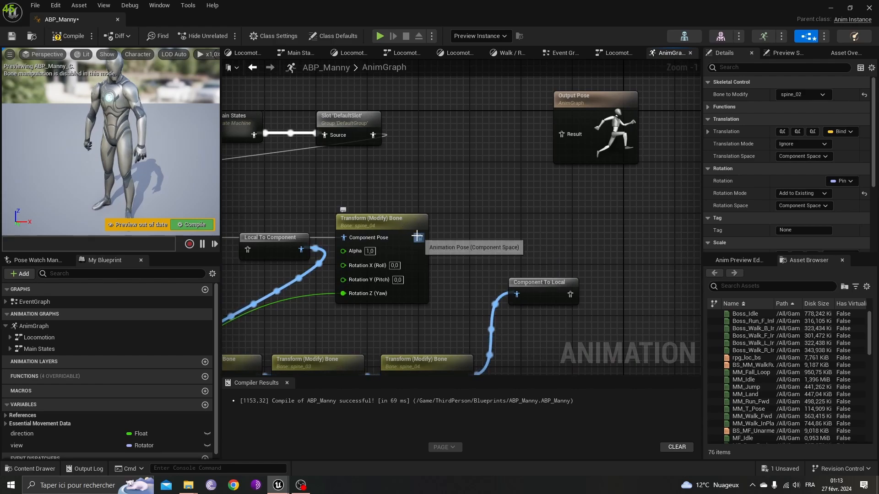
left_click_drag(420, 238, 569, 134)
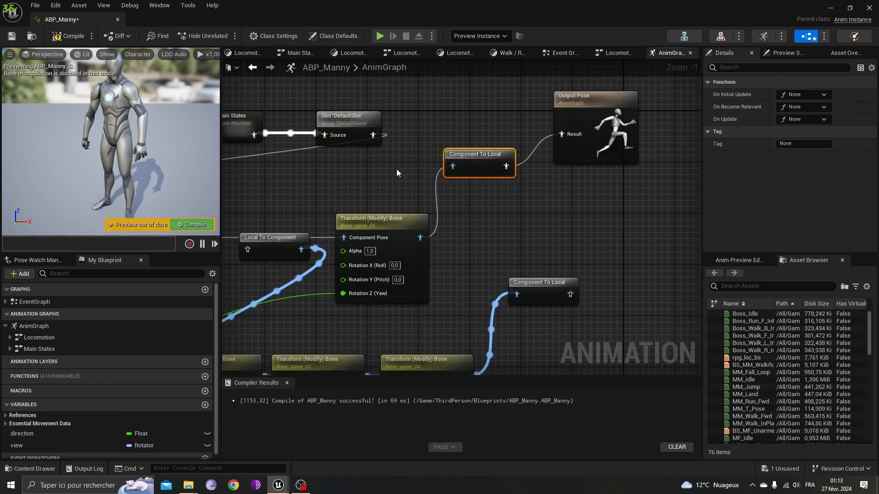
right_click_drag(397, 169, 444, 158)
right_click_drag(498, 196, 652, 156)
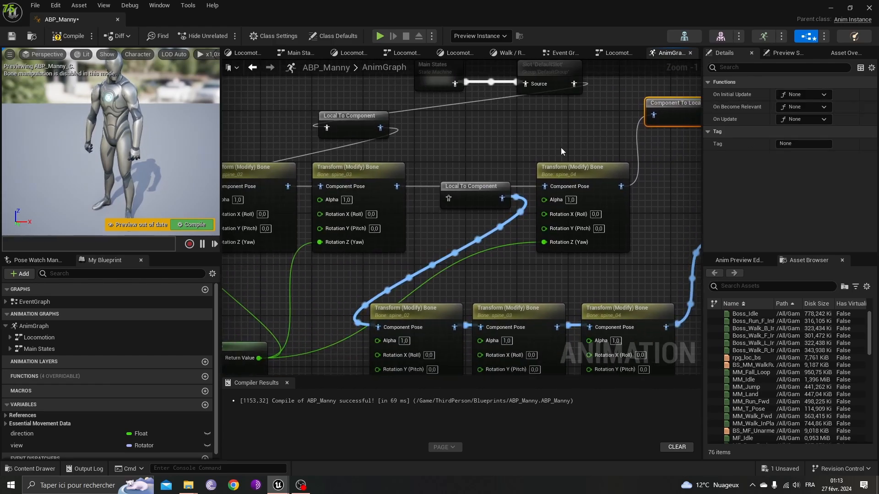
Delete the duplicate spine_02, spine_03 and spine_04 nodes along with their Component To Local and Local To Component conversions.
scroll(569, 151, "down", 5)
scroll(580, 158, "up", 3)
right_click_drag(581, 159, 535, 212)
left_click_drag(601, 164, 584, 204)
left_click(531, 221, "ctrl")
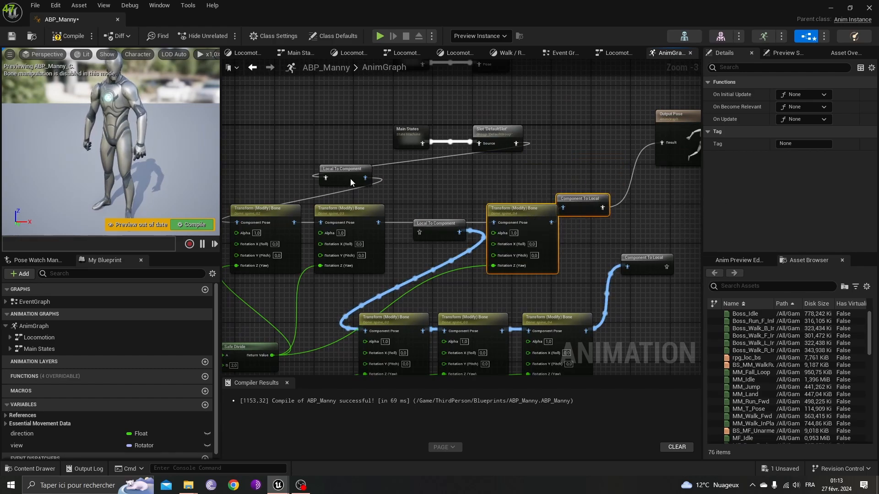
left_click(284, 216)
key("Delete")
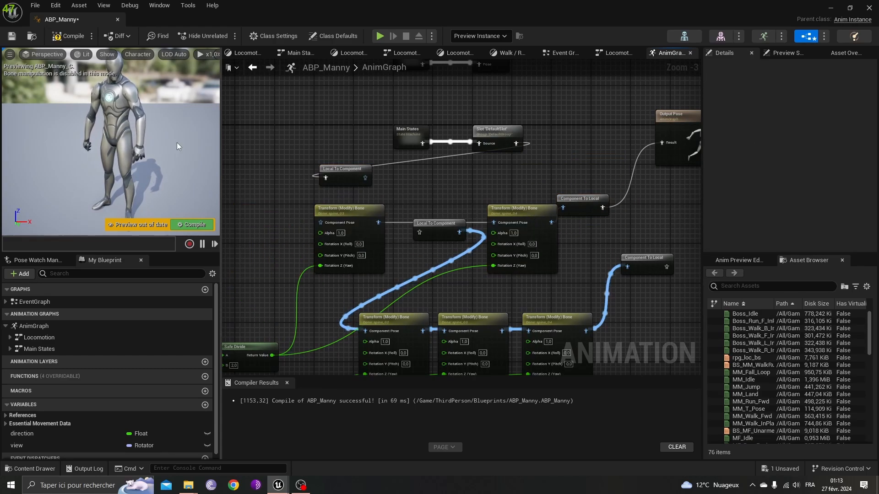
left_click(347, 208)
key("Delete")
left_click(527, 210)
key("Delete")
left_click(580, 201)
key("Delete")
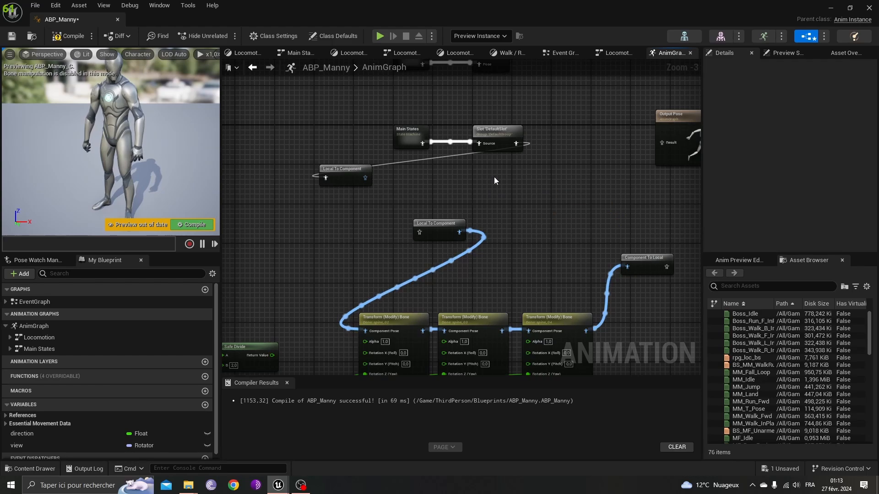
left_click(365, 172)
key("Delete")
Reconnect DefaultSlot to the original Local To Component and the original Component To Local to Output Pose, and compile the blueprint.
left_click_drag(516, 144, 419, 233)
left_click_drag(667, 267, 661, 143)
left_click(77, 37)
Delete the leftover duplicate Safe Divide node and its view getter, and recompile ABP_Manny.
scroll(450, 220, "down", 3)
scroll(421, 252, "up", 3)
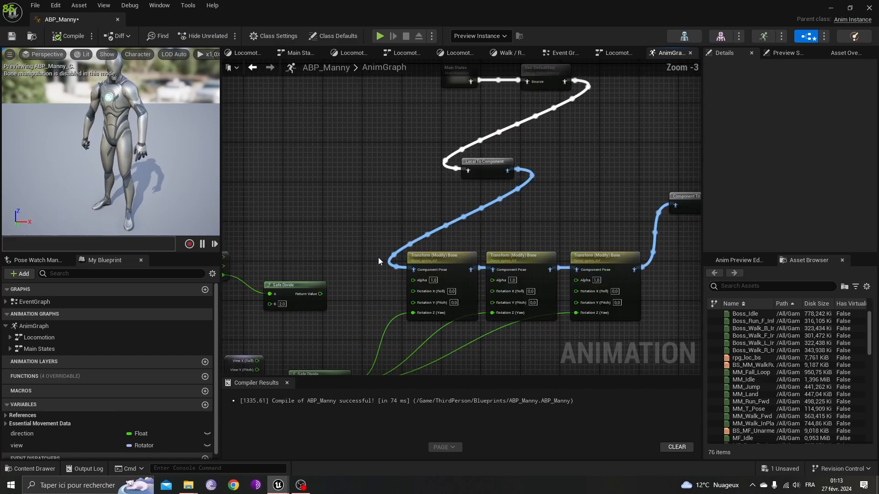
right_click_drag(301, 213, 375, 163)
left_click_drag(405, 201, 296, 242)
key("Delete")
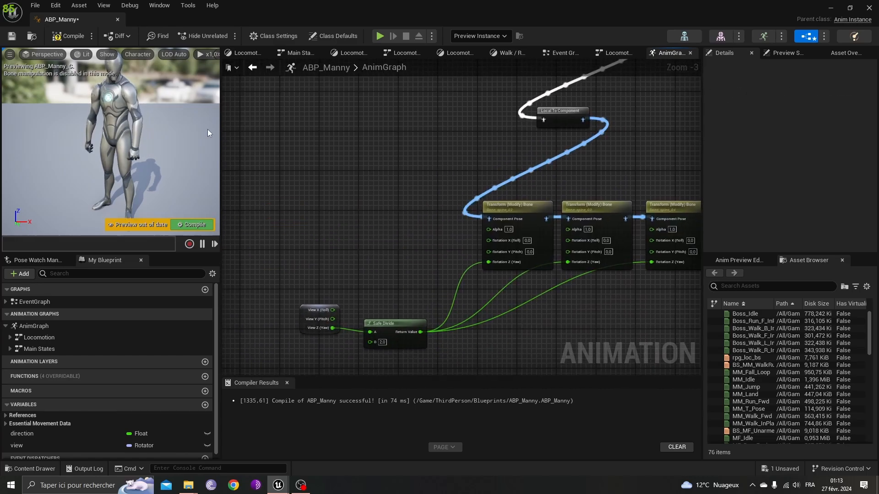
left_click(60, 36)
Bypass the spine rotation by connecting the DefaultSlot output directly to Output Pose, and compile.
right_click_drag(642, 116, 434, 233)
left_click_drag(432, 147, 577, 147)
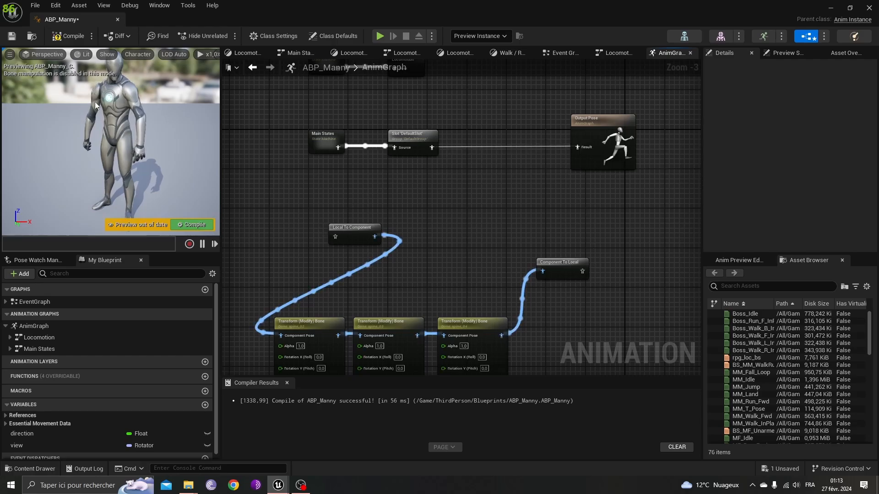
left_click(52, 40)
Play-test ThirdPersonMap with the spine rotation bypassed, running forward while turning the camera.
left_click(832, 8)
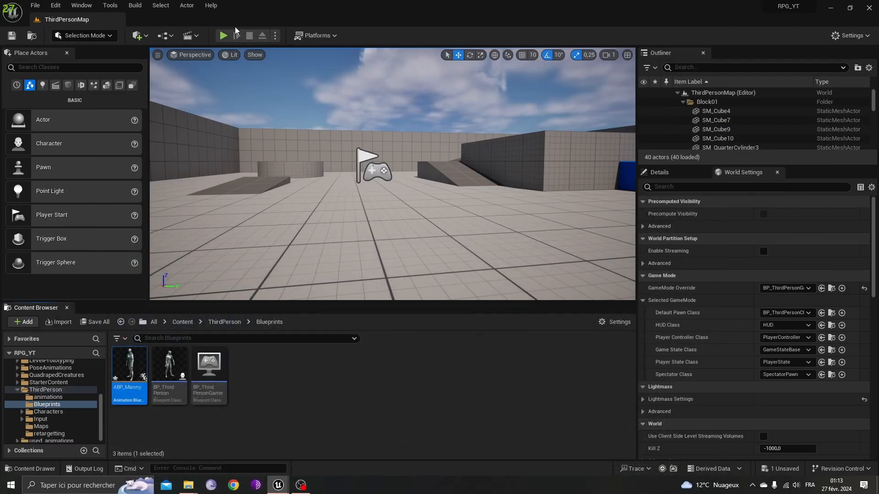
key("alt+p")
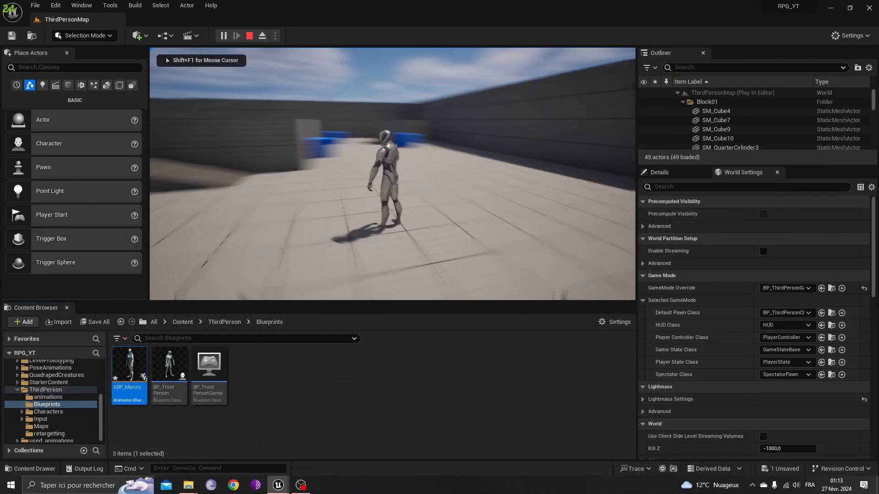
key("w")
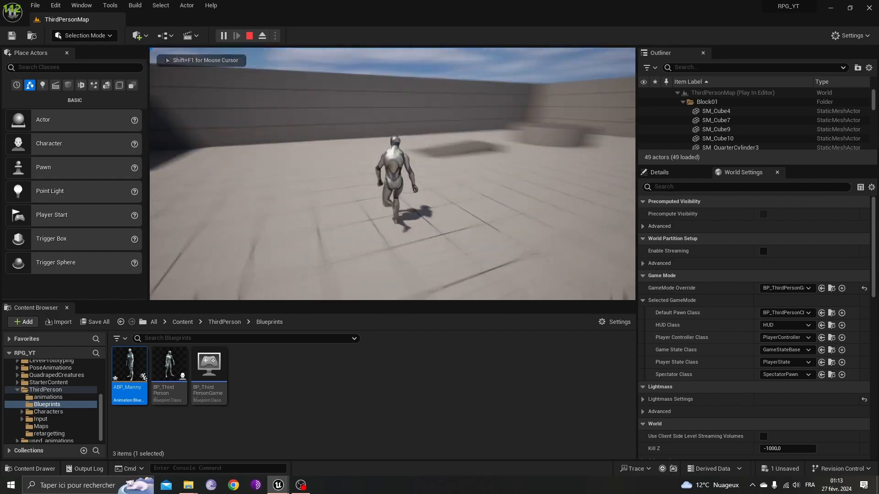
key("Escape")
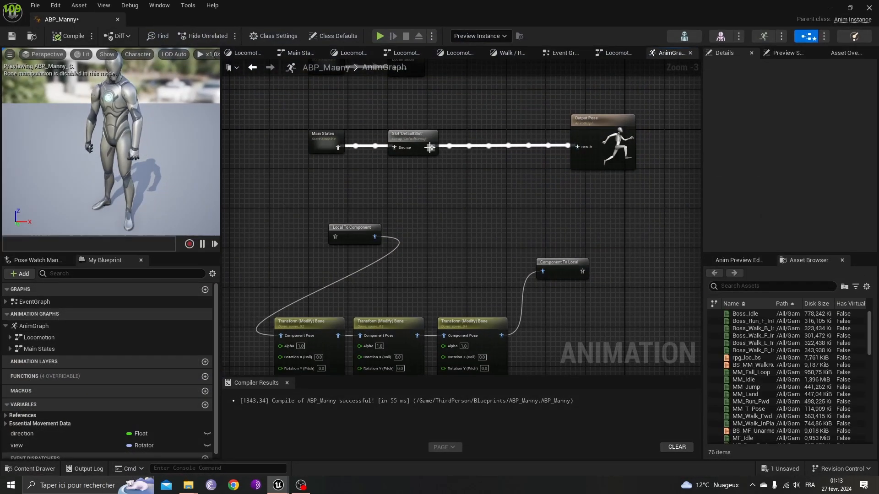
Route DefaultSlot back into Local To Component and Component To Local into Output Pose, and compile the blueprint again.
left_click_drag(429, 147, 335, 237)
left_click_drag(582, 272, 575, 244)
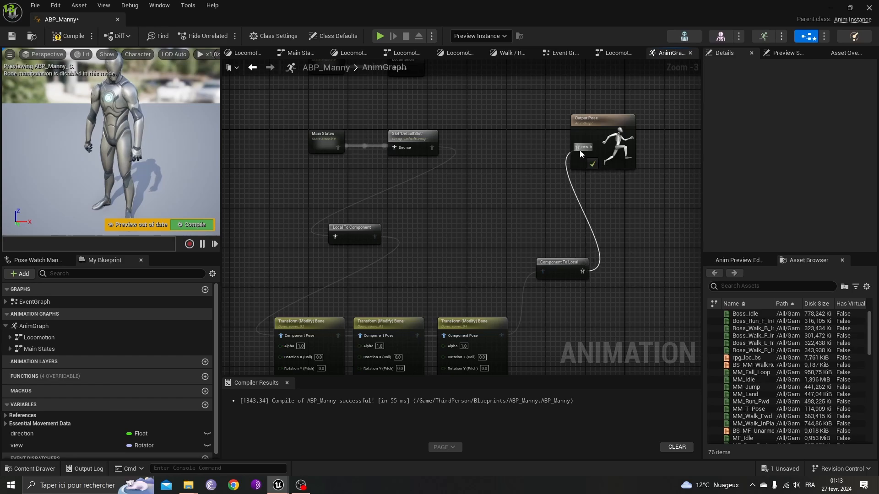
key("F7")
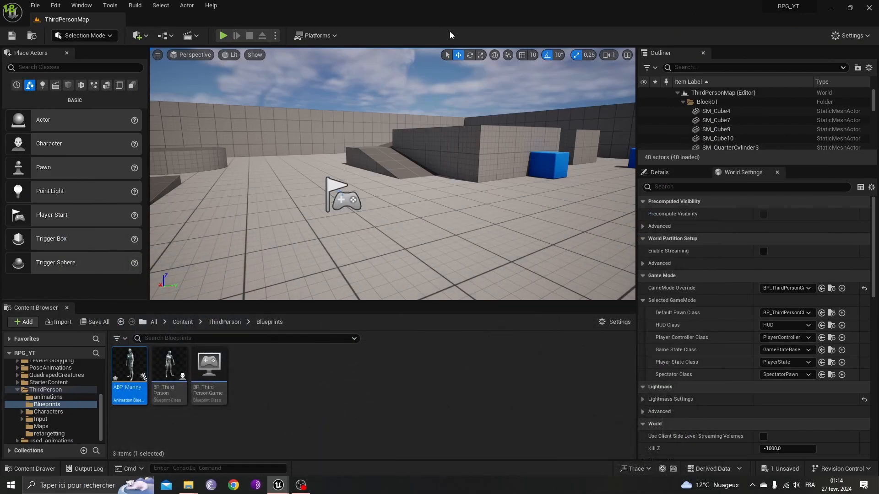
Play-test the level with the spine rotation restored, moving the character and turning the camera around it.
left_click(224, 36)
key("w")
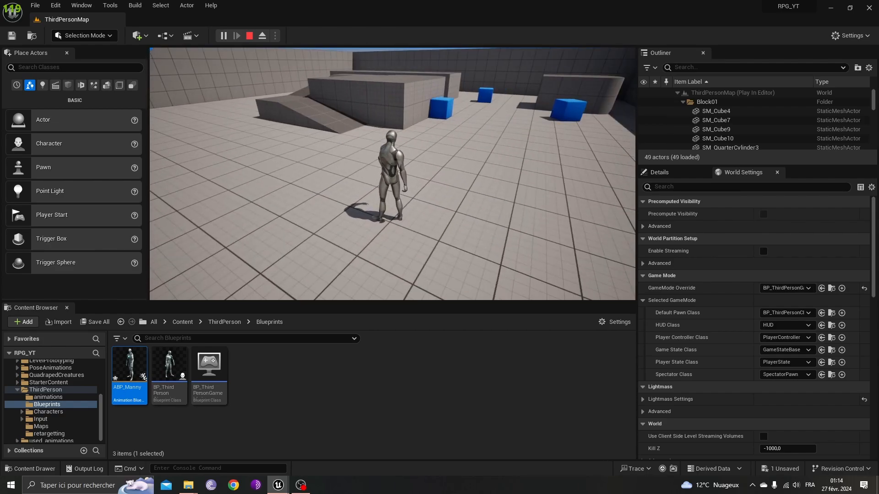
key("Escape")
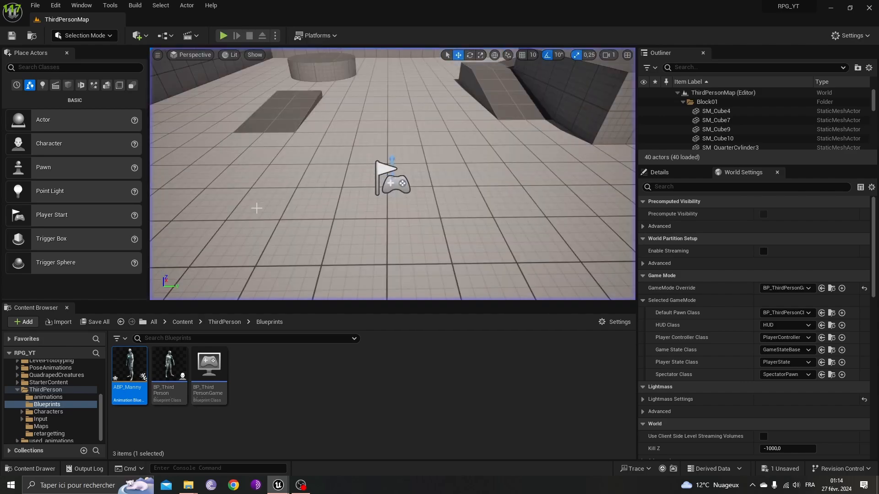
Return to ABP_Manny and examine the Clamp Angle limits feeding View Z (Yaw) in the Event Graph.
key("alt+Tab")
right_click_drag(457, 292, 509, 235)
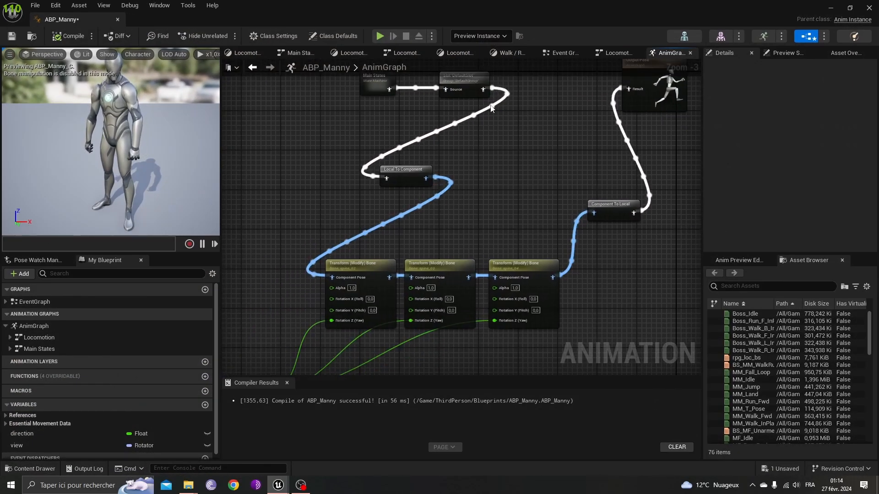
double_click(60, 302)
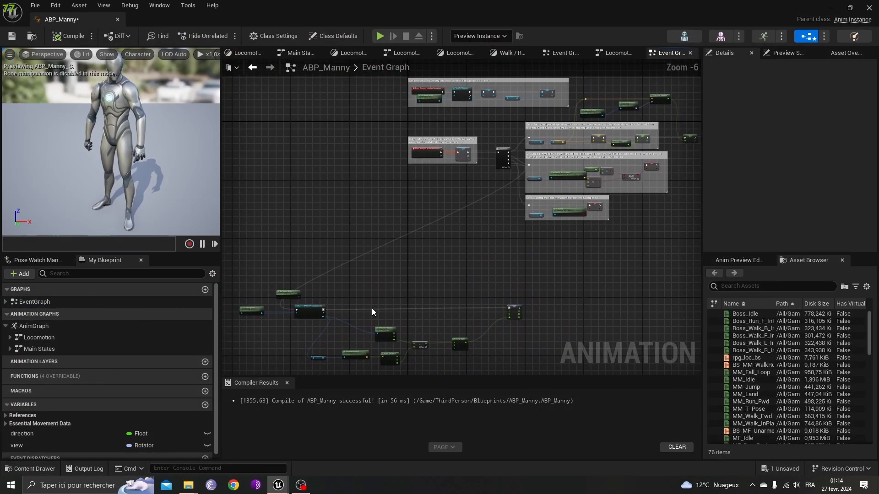
scroll(372, 308, "up", 7)
left_click_drag(454, 265, 454, 258)
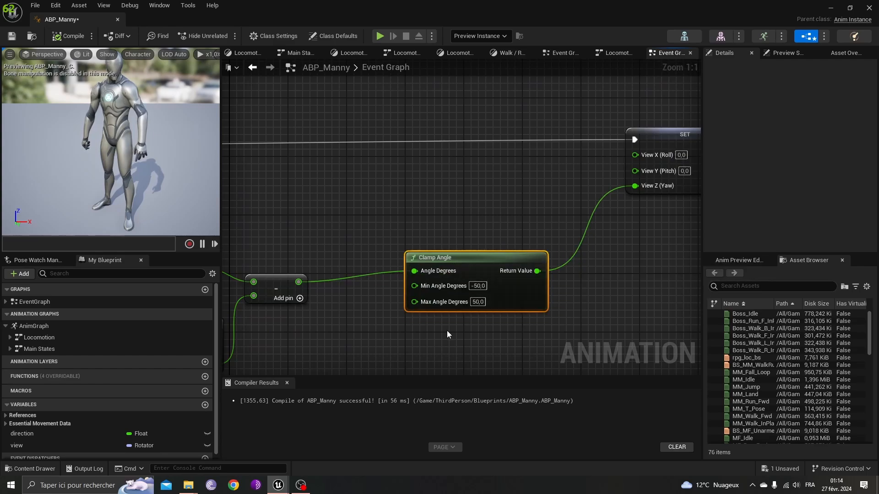
right_click_drag(447, 331, 458, 280)
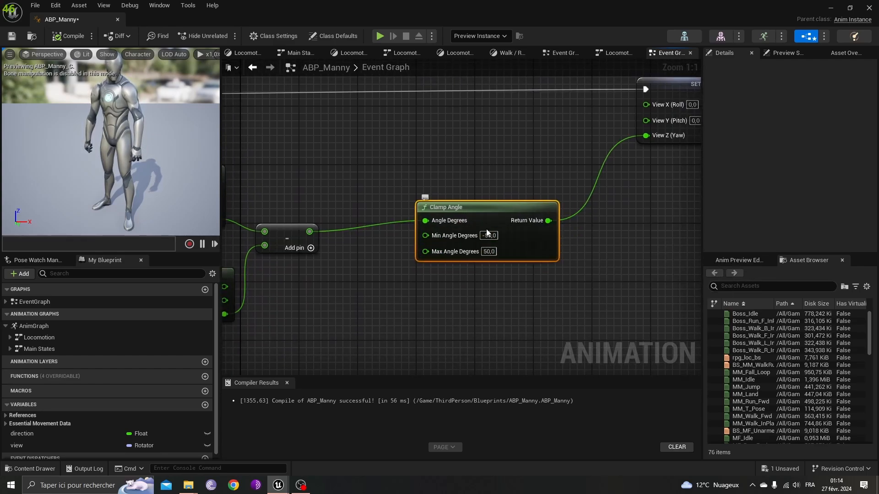
Play the level once more and move the character to check the torso's clamped turning.
left_click(831, 8)
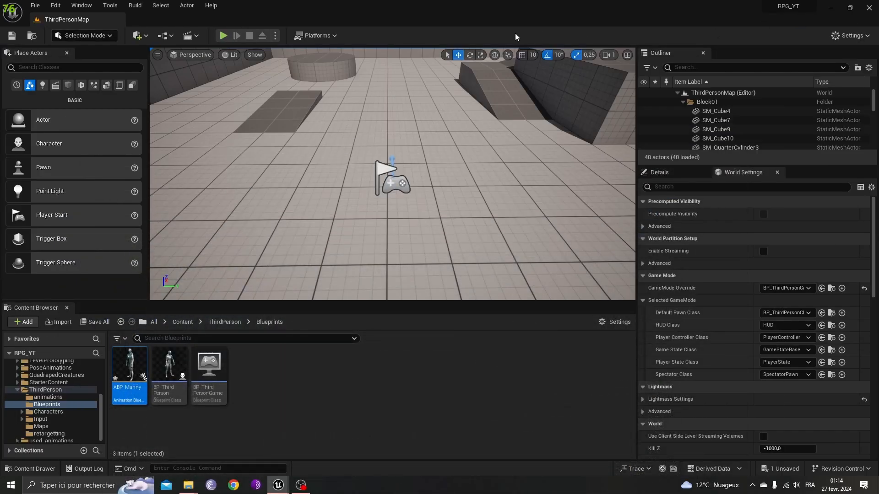
left_click(224, 36)
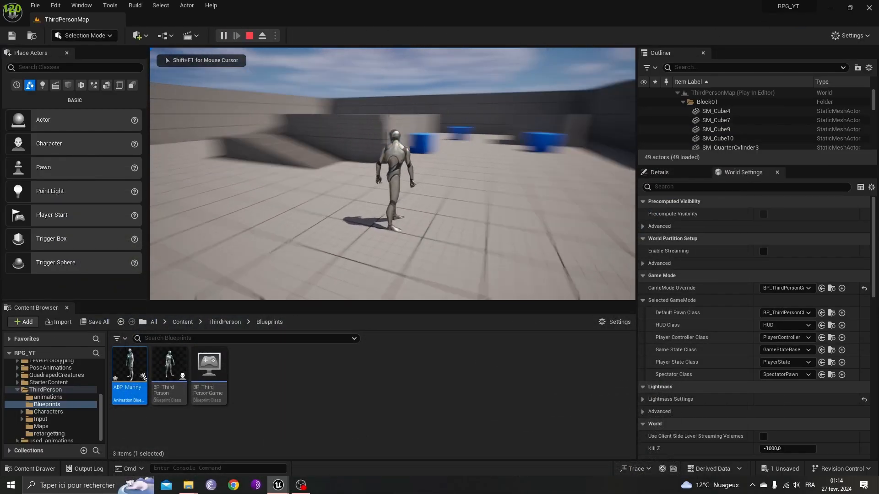
key("w")
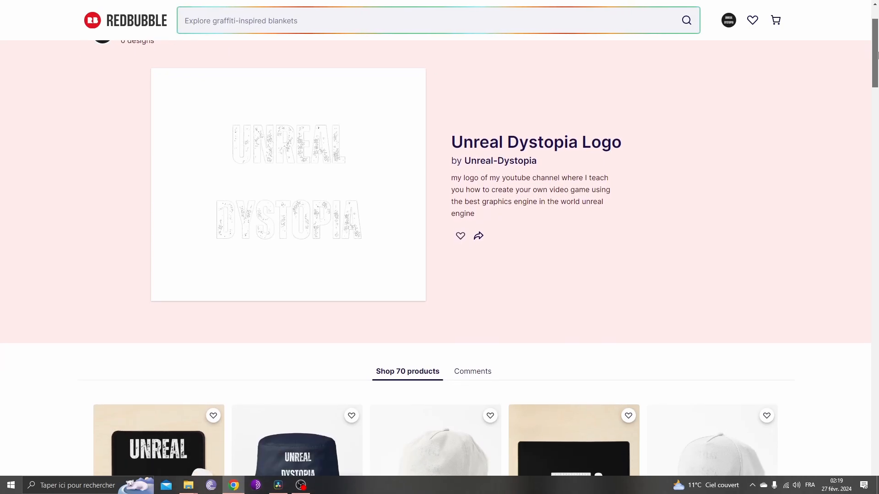
Browse the products on the Unreal Dystopia Logo page on Redbubble in the browser.
scroll(878, 55, "down", 1)
left_click_drag(877, 55, 876, 245)
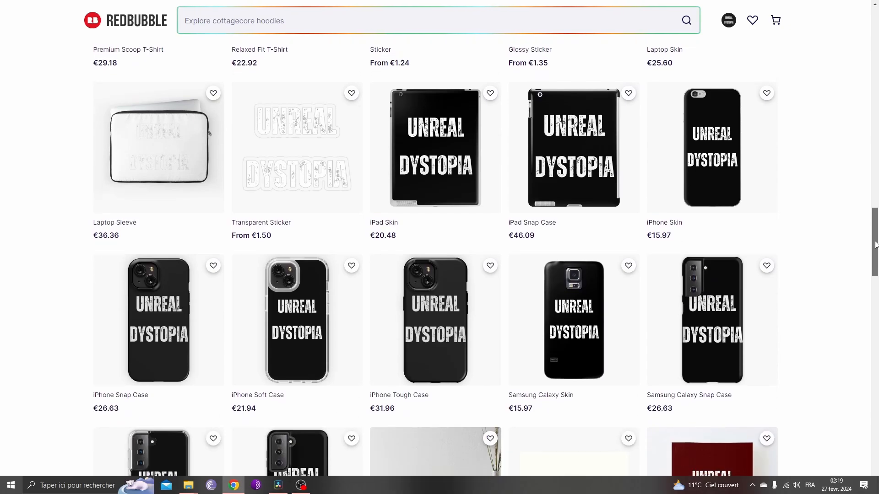